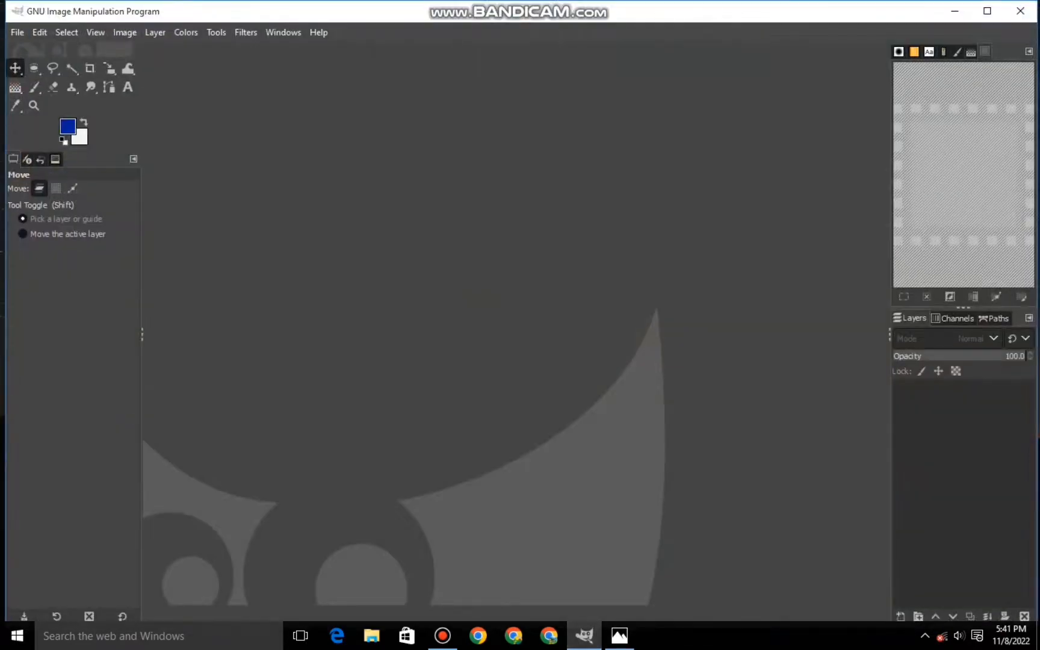
- Create a new 1920 × 700 px image and add a transparent layer above the background
{"action": "left_click", "coordinate": [17, 32]}
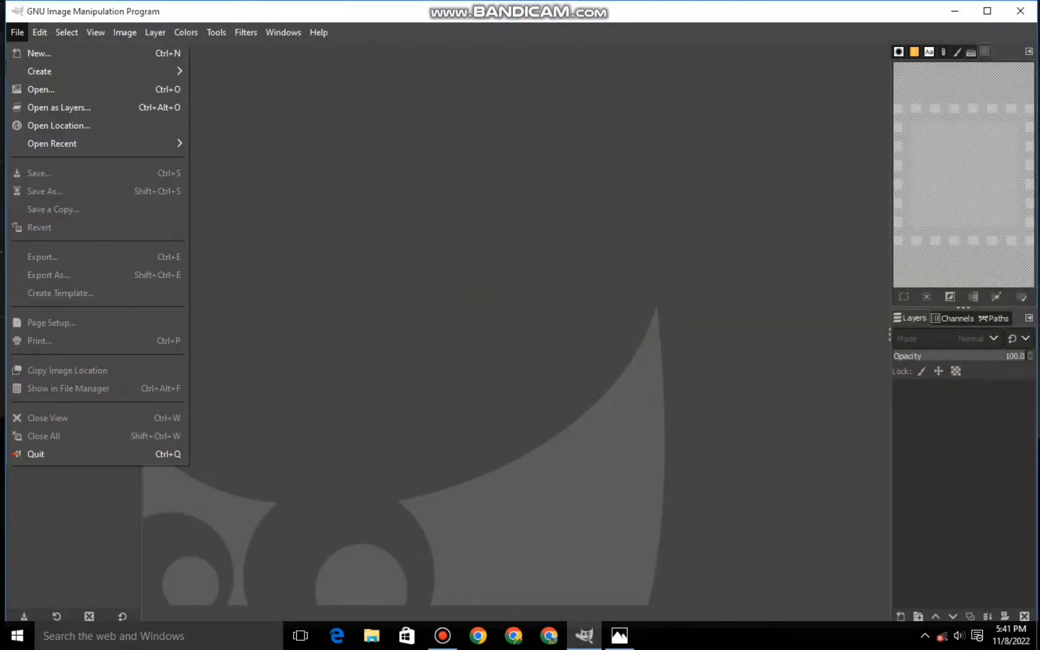
{"action": "left_click", "coordinate": [39, 51]}
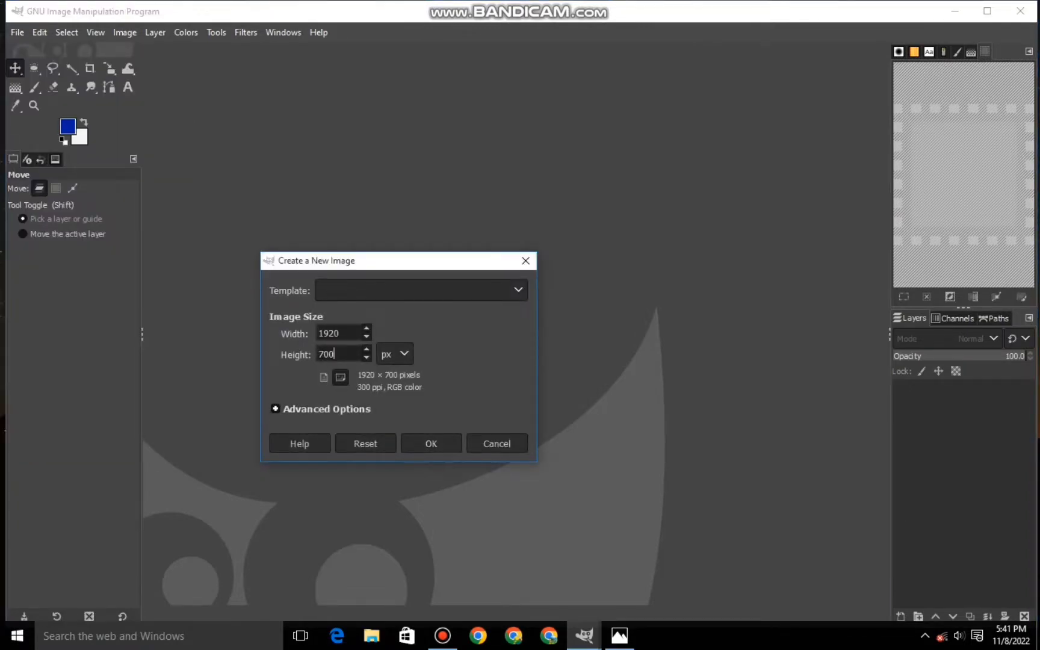
{"action": "key", "text": "Return"}
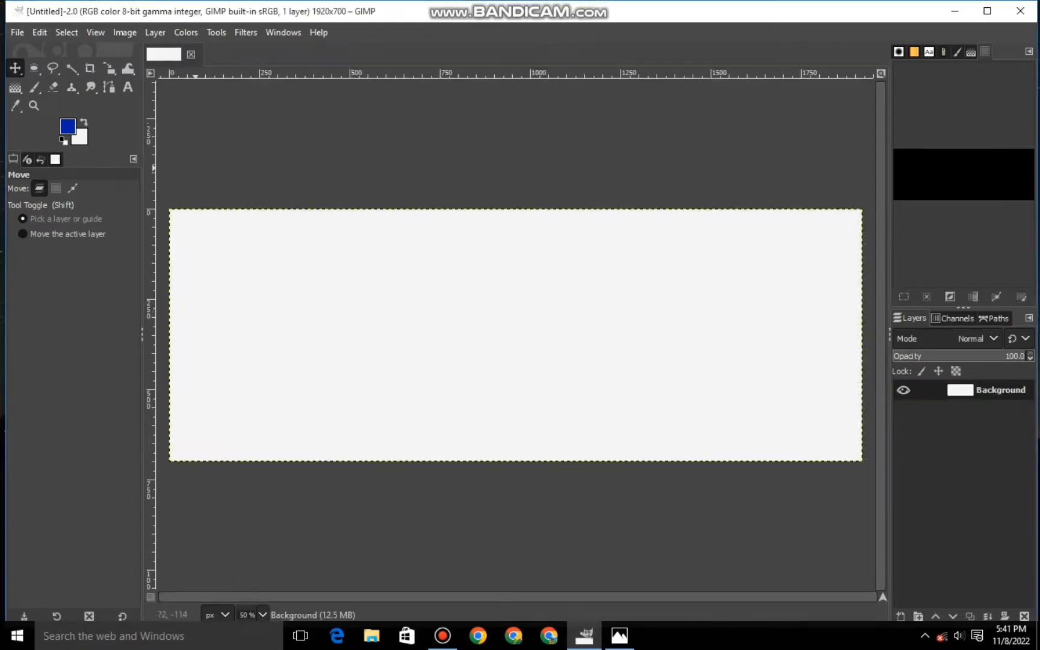
{"action": "left_click", "coordinate": [900, 616]}
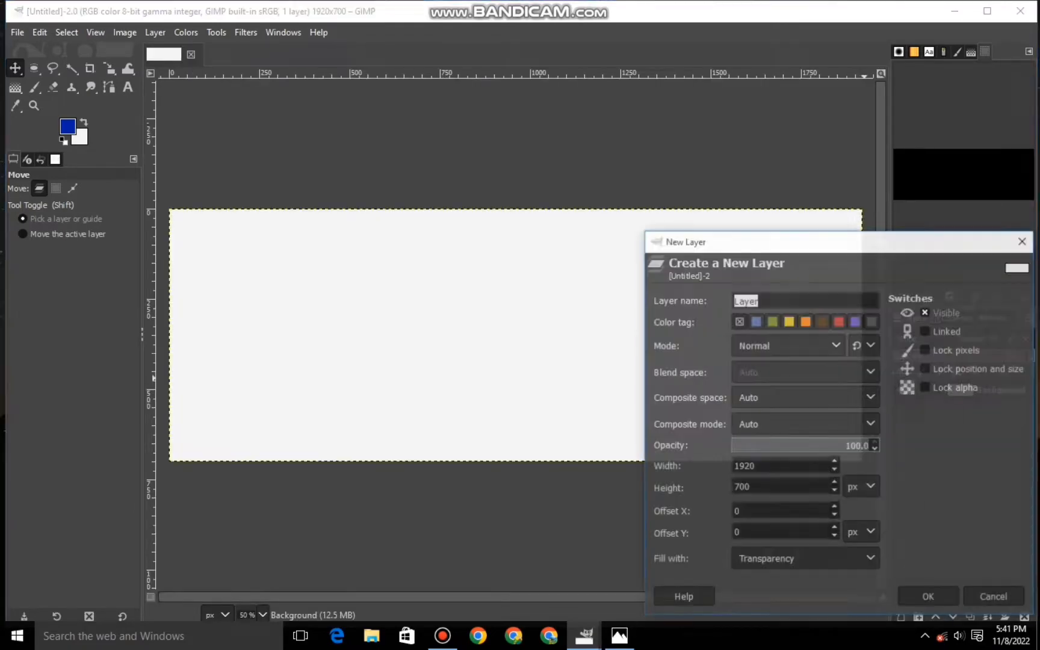
{"action": "key", "text": "Return"}
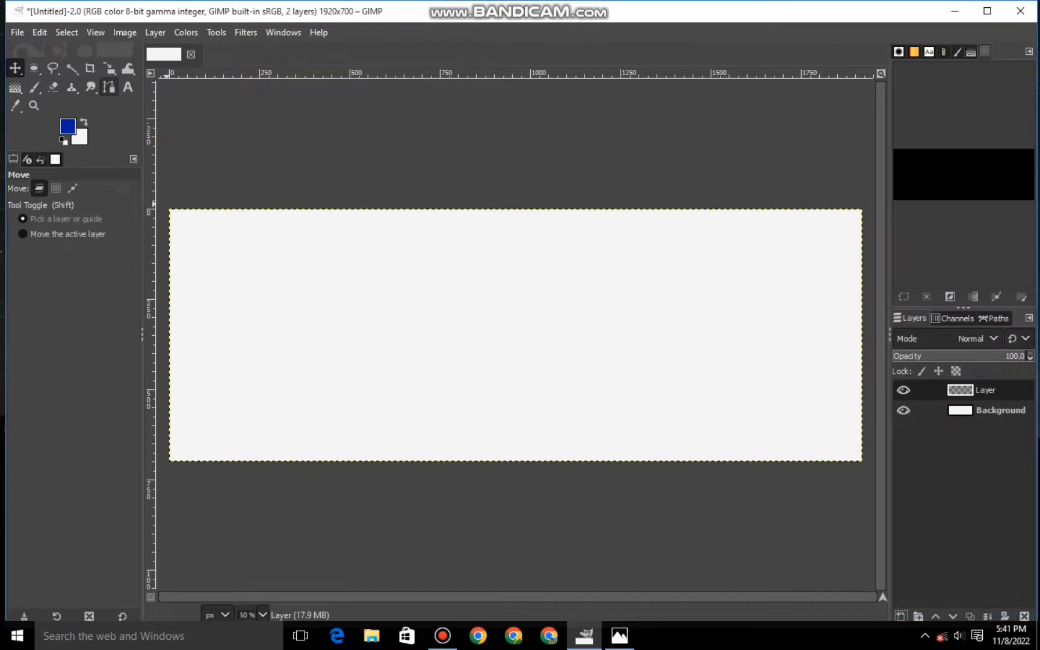
- Draw an S-shaped path across the canvas, from just beyond its left edge to just beyond its right edge
{"action": "left_click", "coordinate": [109, 86]}
{"action": "key", "text": "minus"}
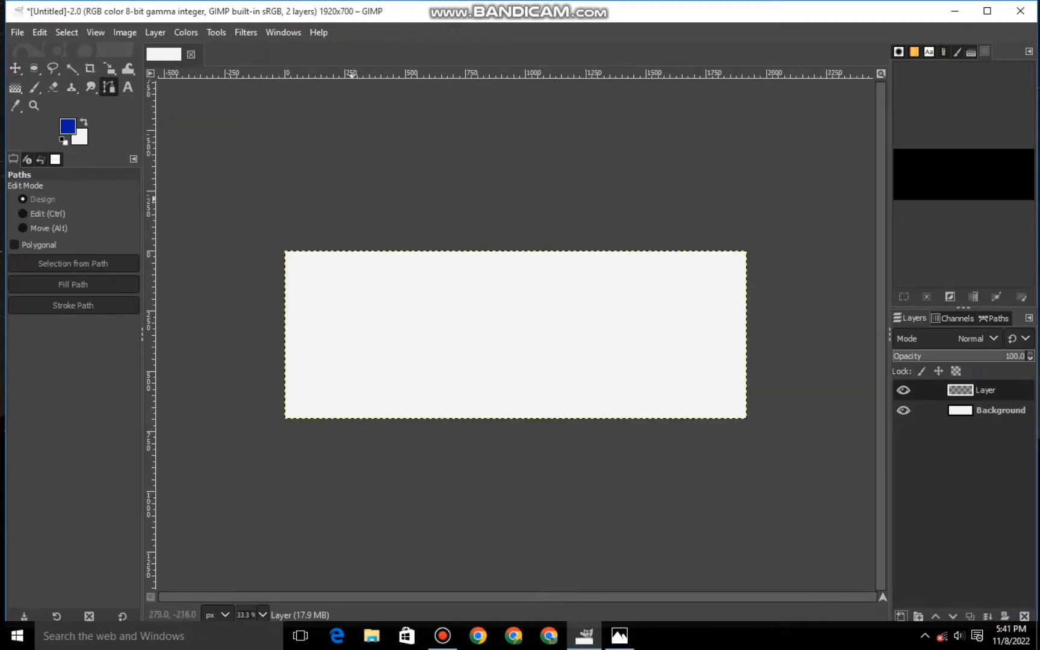
{"action": "left_click", "coordinate": [270, 295]}
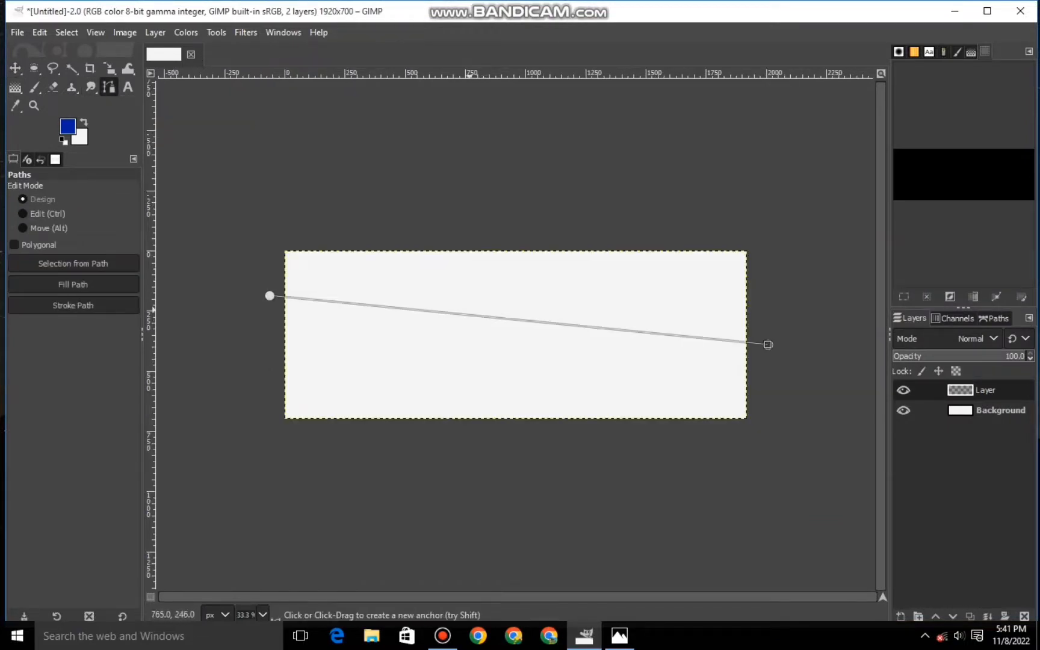
{"action": "left_click_drag", "start_coordinate": [422, 311], "coordinate": [404, 381]}
{"action": "left_click_drag", "start_coordinate": [237, 425], "coordinate": [410, 268]}
{"action": "left_click_drag", "start_coordinate": [754, 399], "coordinate": [597, 479]}
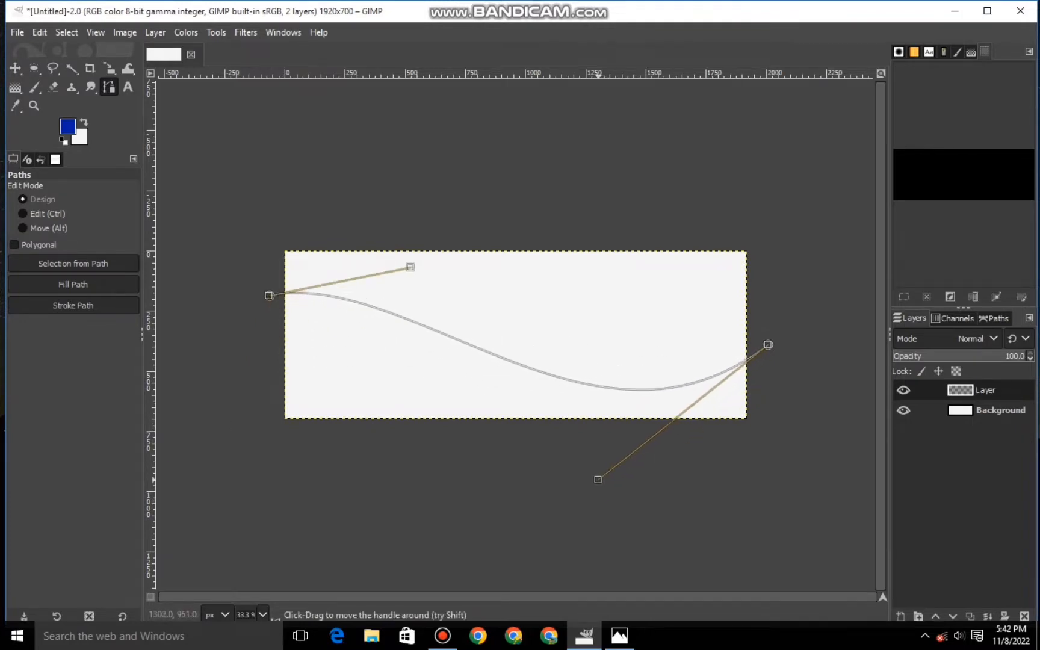
- Smooth the path's bends with its handles and raise its right end slightly
{"action": "left_click_drag", "start_coordinate": [410, 267], "coordinate": [446, 271]}
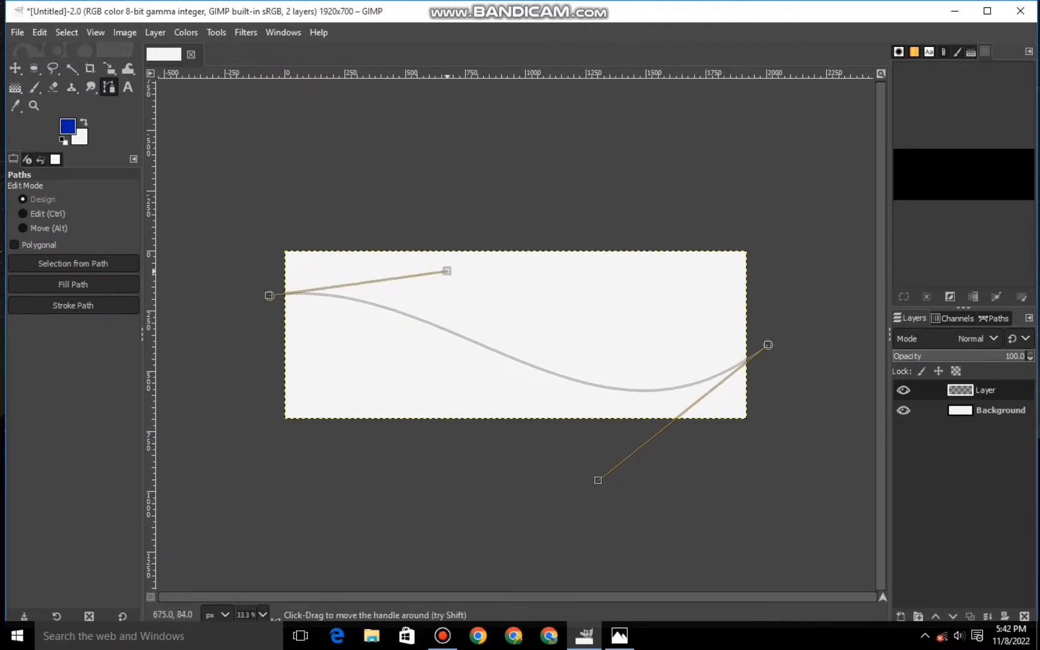
{"action": "left_click_drag", "start_coordinate": [768, 345], "coordinate": [766, 330]}
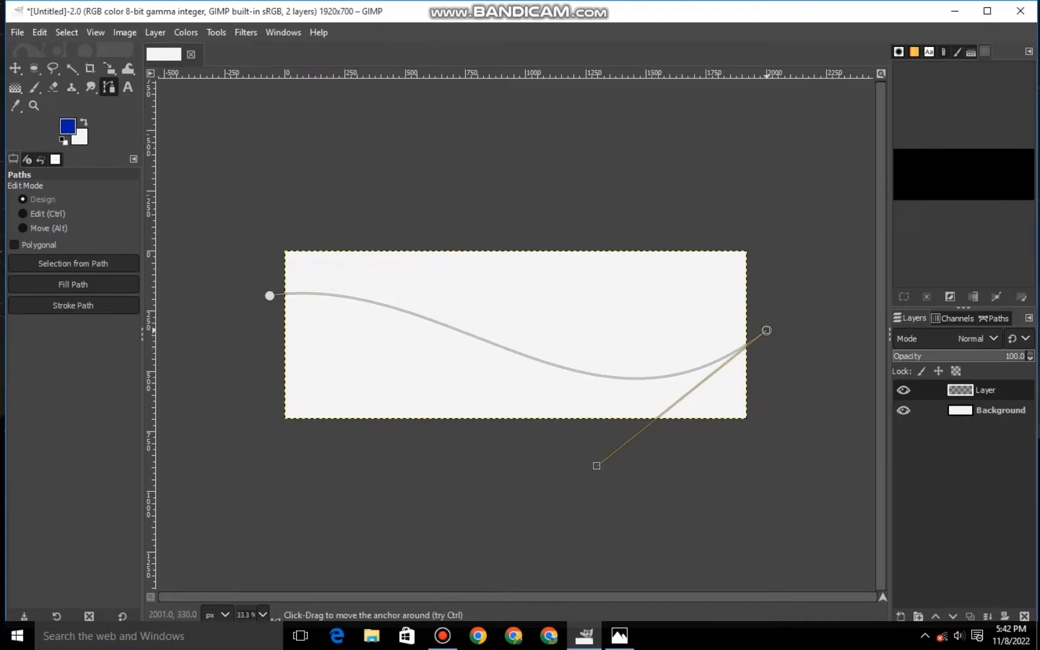
{"action": "left_click_drag", "start_coordinate": [596, 464], "coordinate": [587, 470]}
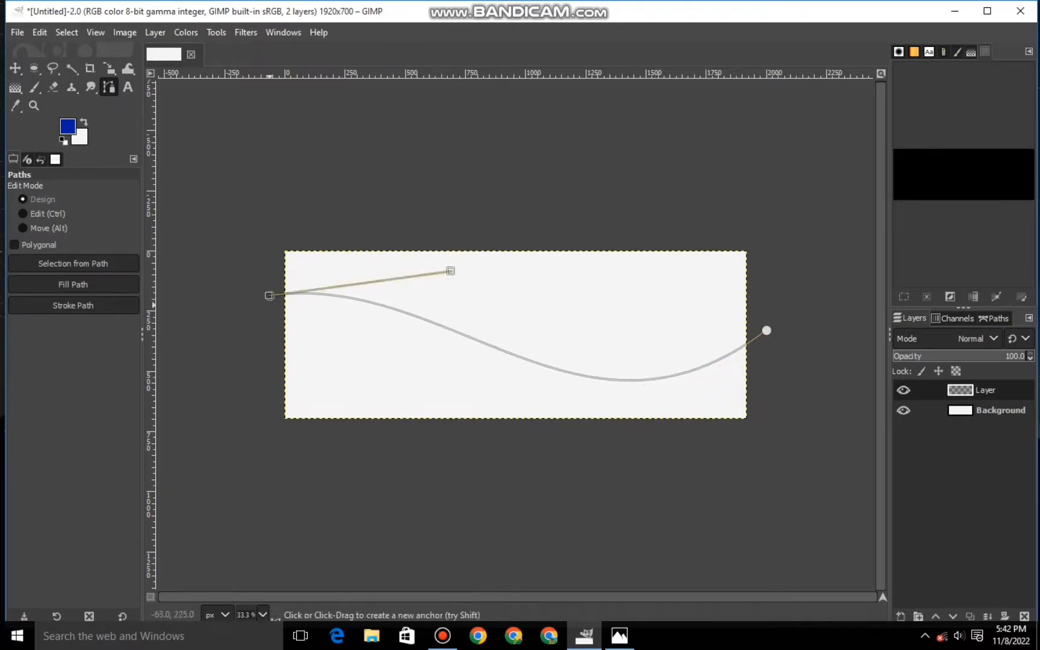
- Add a second S-curve below the first, dipping to the canvas's lower edge, to outline a wavy ribbon
{"action": "left_click", "coordinate": [776, 346]}
{"action": "left_click_drag", "start_coordinate": [560, 330], "coordinate": [554, 405]}
{"action": "left_click_drag", "start_coordinate": [262, 390], "coordinate": [347, 270]}
{"action": "left_click_drag", "start_coordinate": [767, 464], "coordinate": [589, 542]}
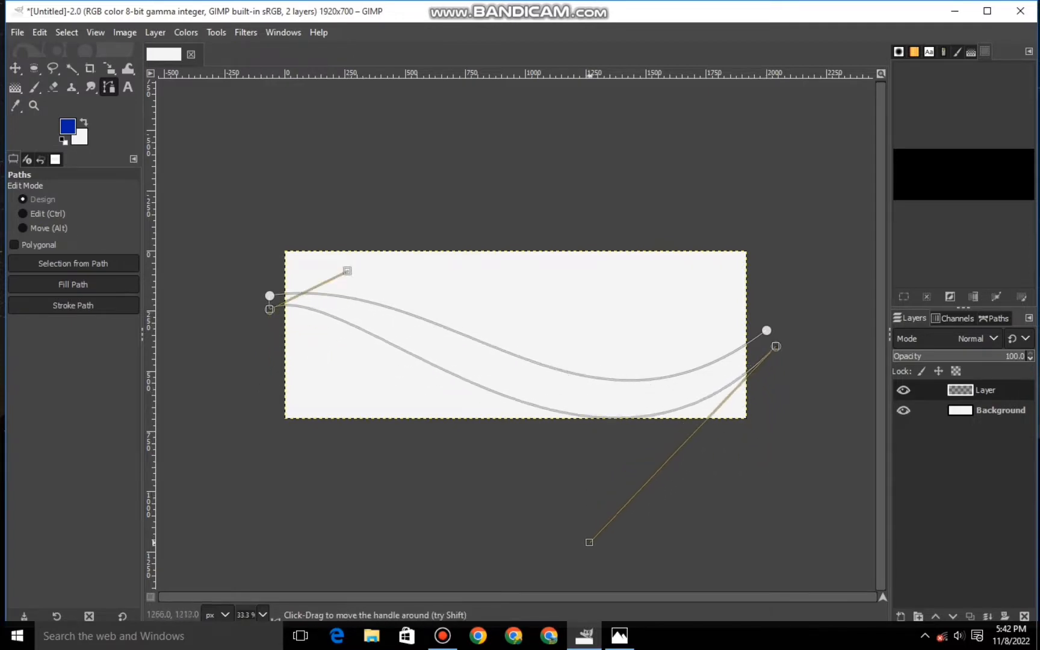
{"action": "left_click_drag", "start_coordinate": [347, 271], "coordinate": [475, 282]}
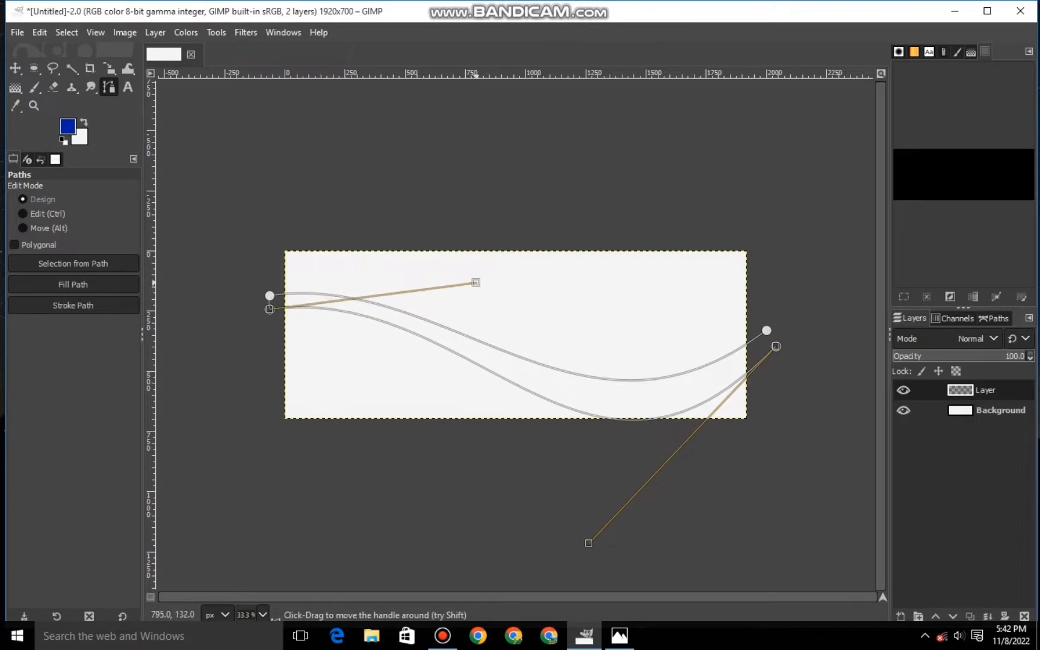
- Fine-tune the ribbon by deepening both curves' dips and shifting the lower curve's right end slightly outward
{"action": "left_click", "coordinate": [766, 330]}
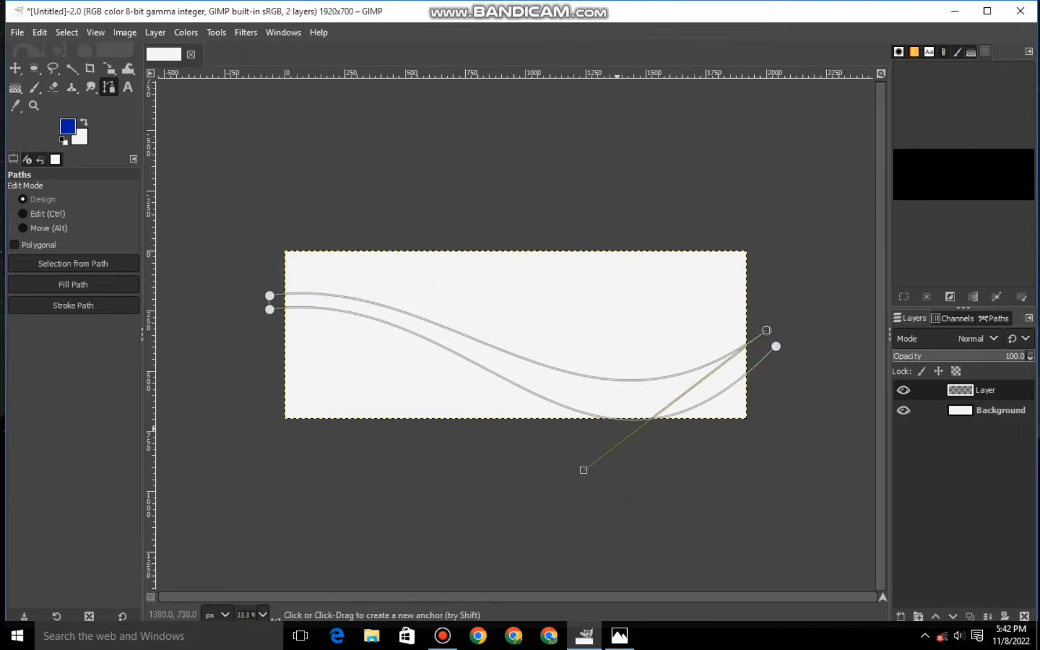
{"action": "left_click_drag", "start_coordinate": [583, 470], "coordinate": [606, 479]}
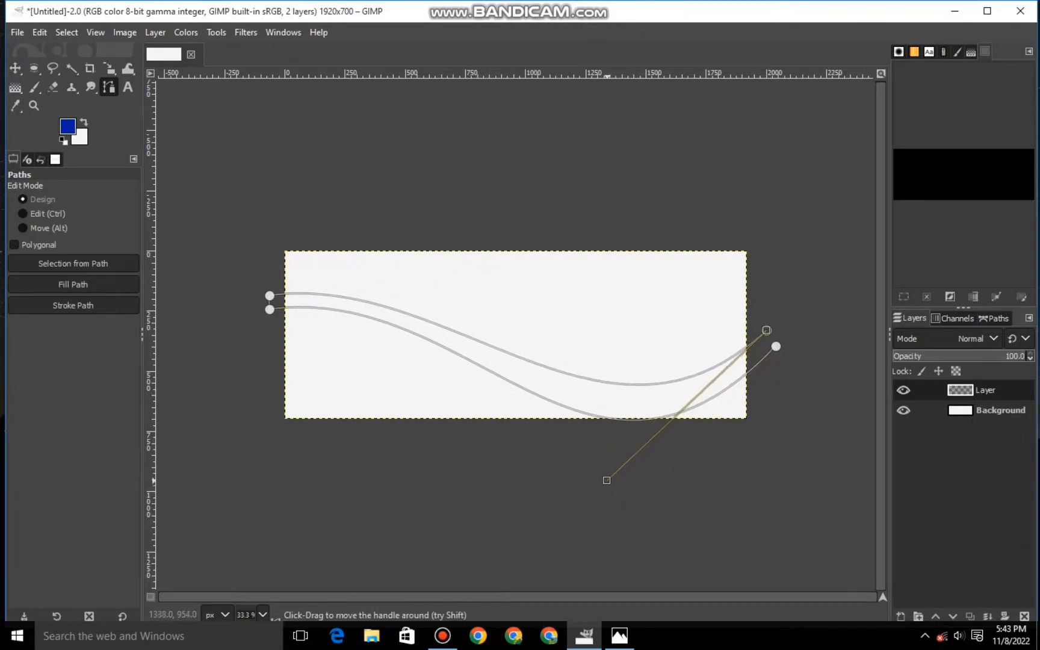
{"action": "left_click_drag", "start_coordinate": [776, 346], "coordinate": [774, 349]}
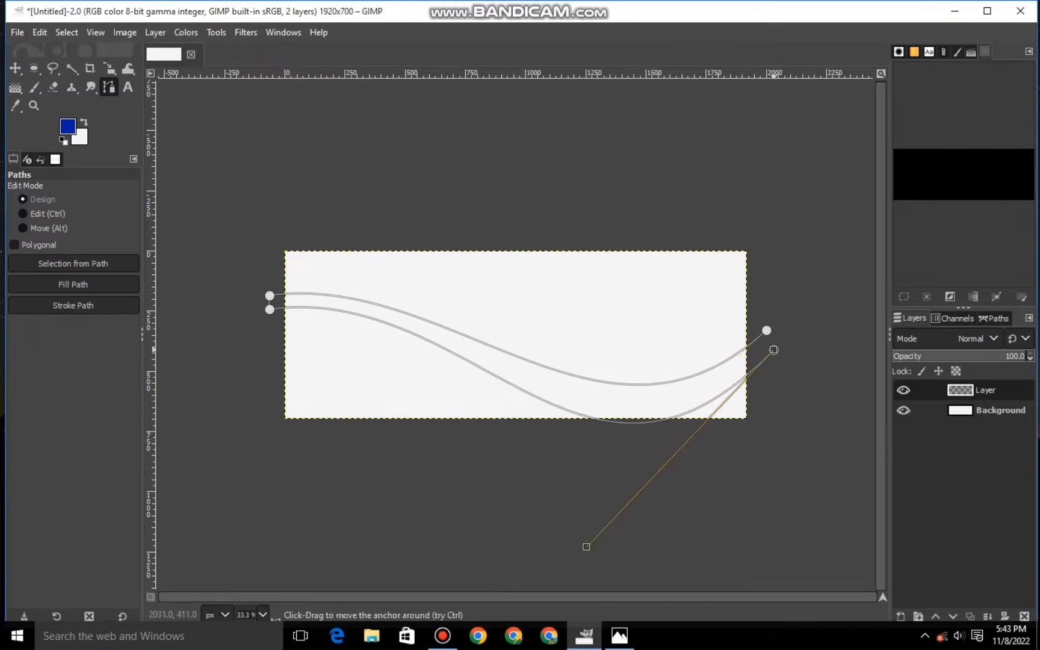
{"action": "left_click_drag", "start_coordinate": [269, 309], "coordinate": [465, 292]}
{"action": "left_click", "coordinate": [726, 375]}
{"action": "key", "text": "ctrl+z"}
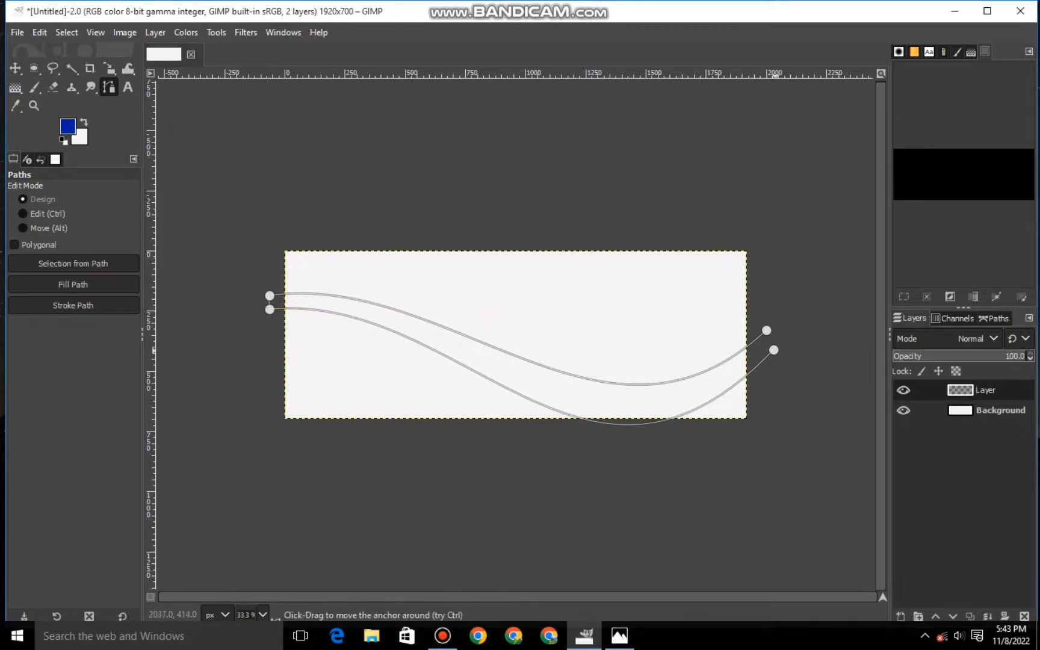
{"action": "left_click_drag", "start_coordinate": [773, 350], "coordinate": [780, 349]}
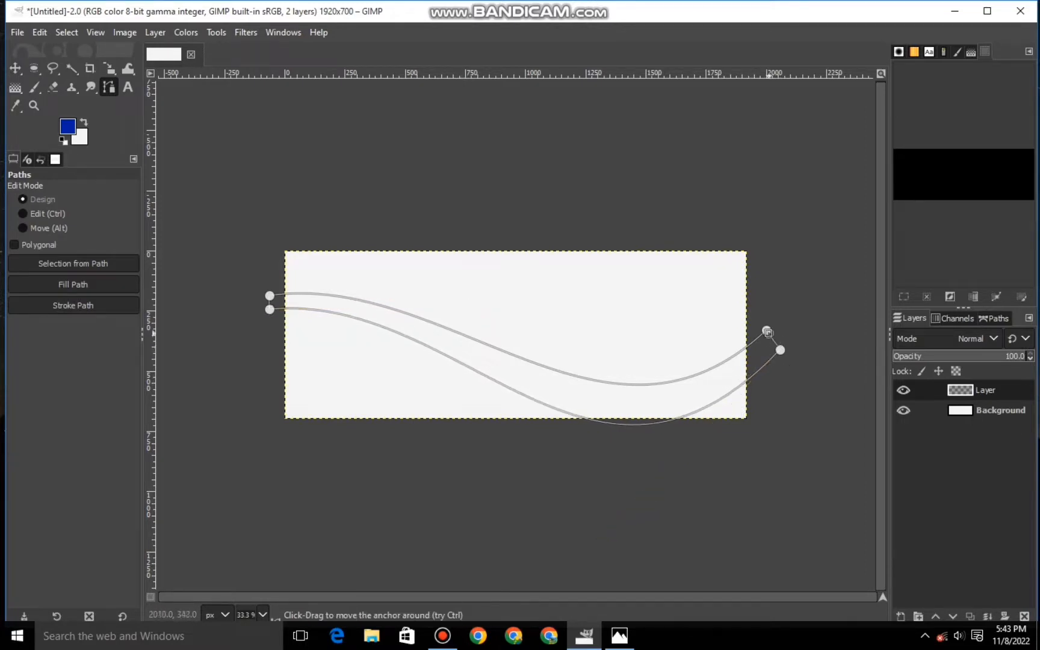
- Convert the ribbon path to a selection, fill it with the blue foreground color and deselect
{"action": "key", "text": "shift+v"}
{"action": "right_click", "coordinate": [548, 392]}
{"action": "mouse_move", "coordinate": [576, 433]}
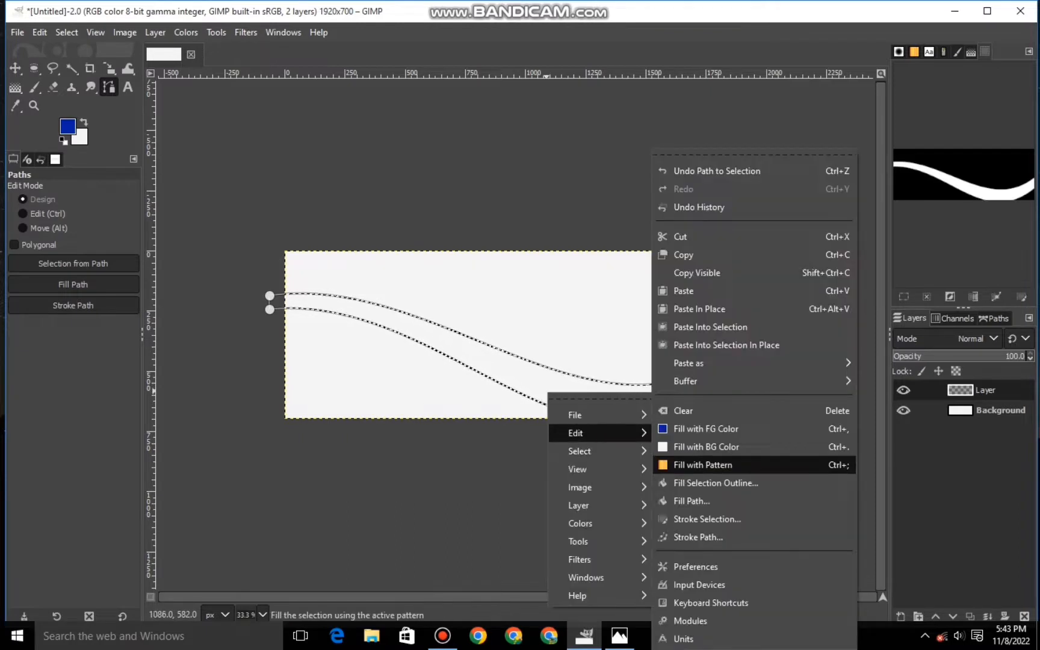
{"action": "left_click", "coordinate": [704, 429]}
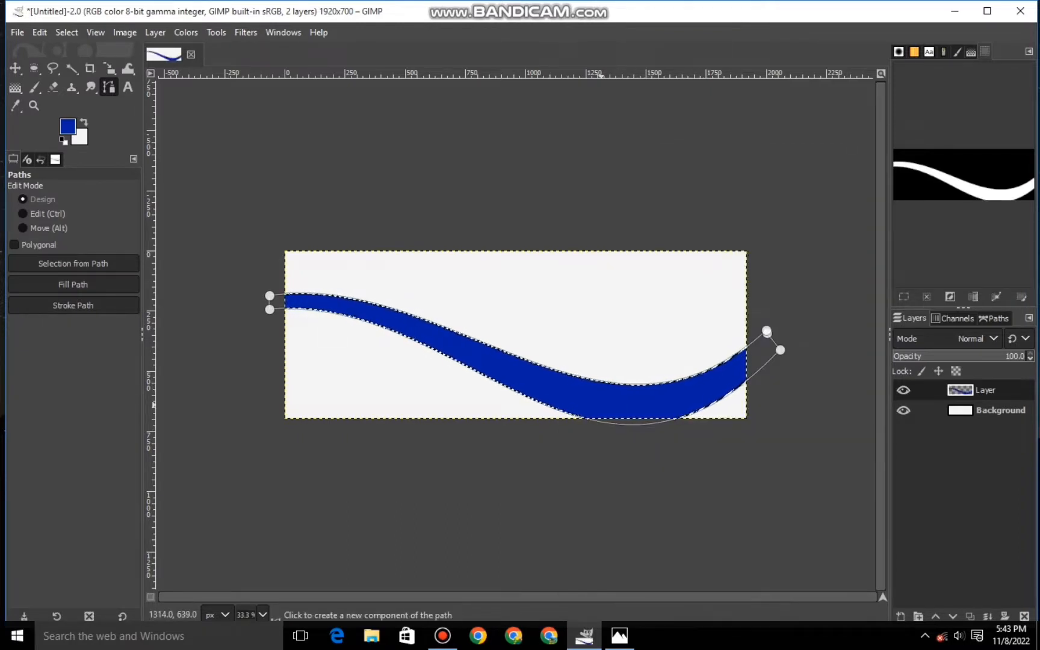
{"action": "left_click", "coordinate": [66, 32]}
{"action": "left_click", "coordinate": [82, 72]}
{"action": "left_click", "coordinate": [15, 68]}
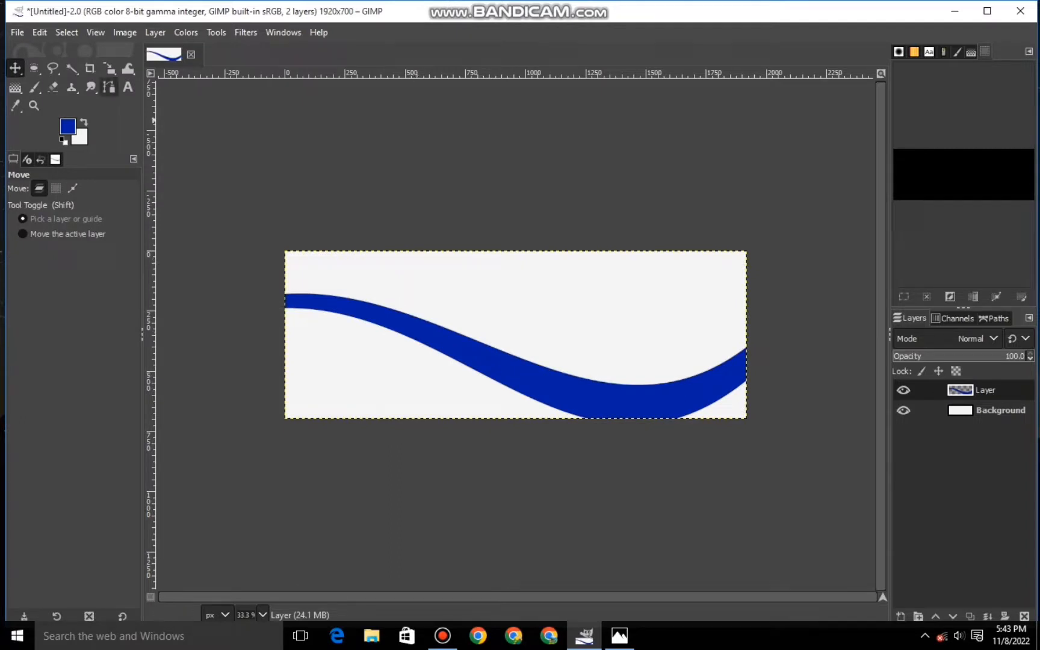
- Add another transparent layer above the blue ribbon layer
{"action": "left_click", "coordinate": [108, 87]}
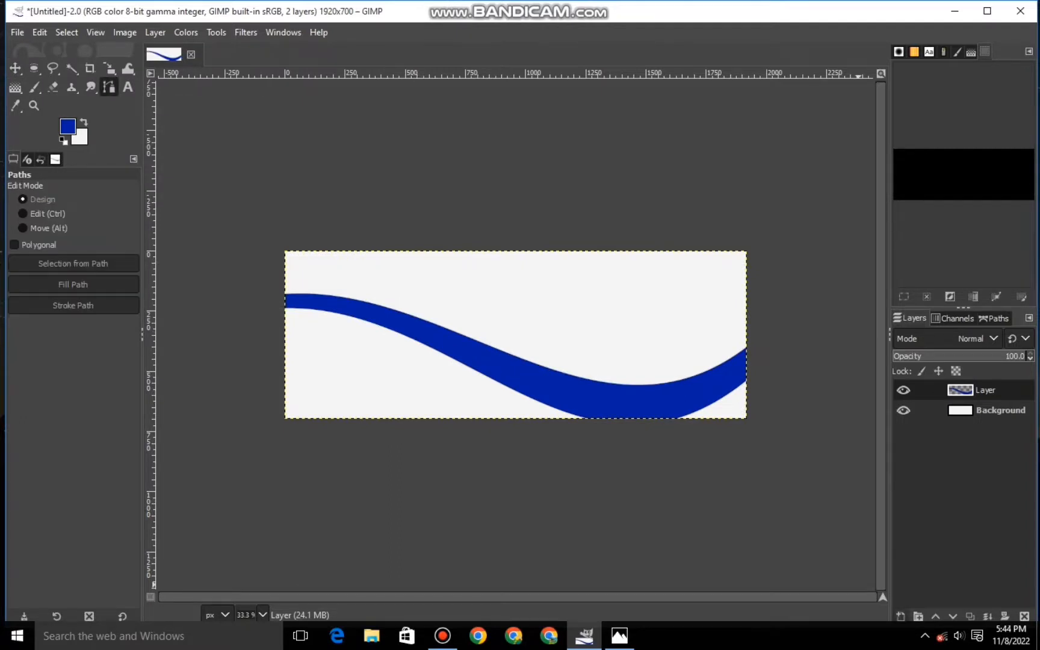
{"action": "left_click", "coordinate": [900, 615]}
{"action": "left_click", "coordinate": [927, 598]}
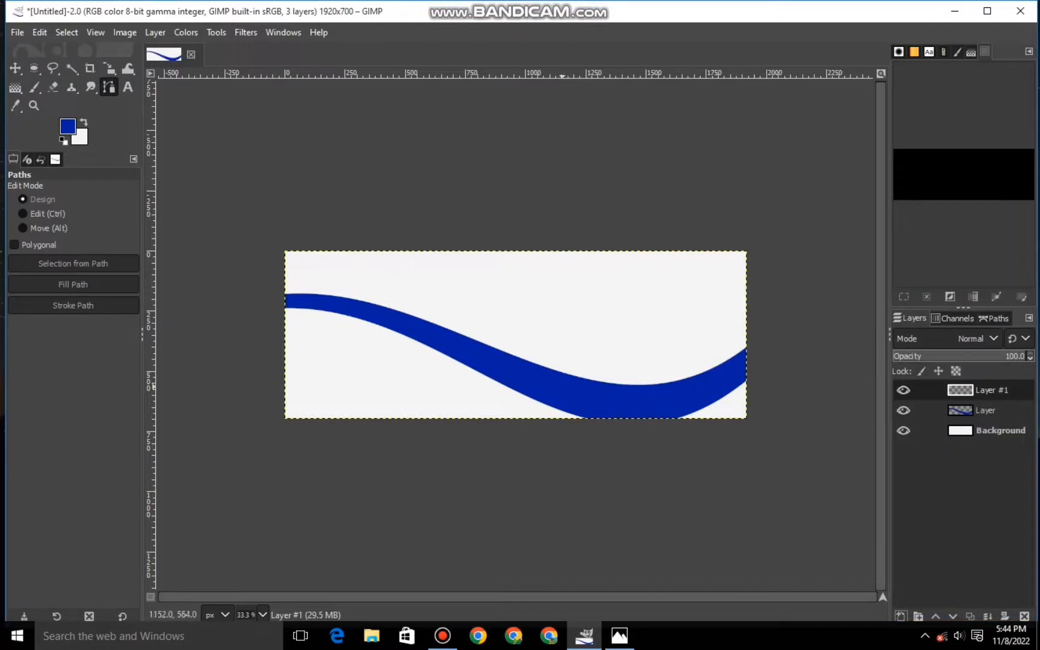
- Draw a curved path through the blue ribbon, from its upper edge to just beyond the canvas's right edge
{"action": "key", "text": "plus"}
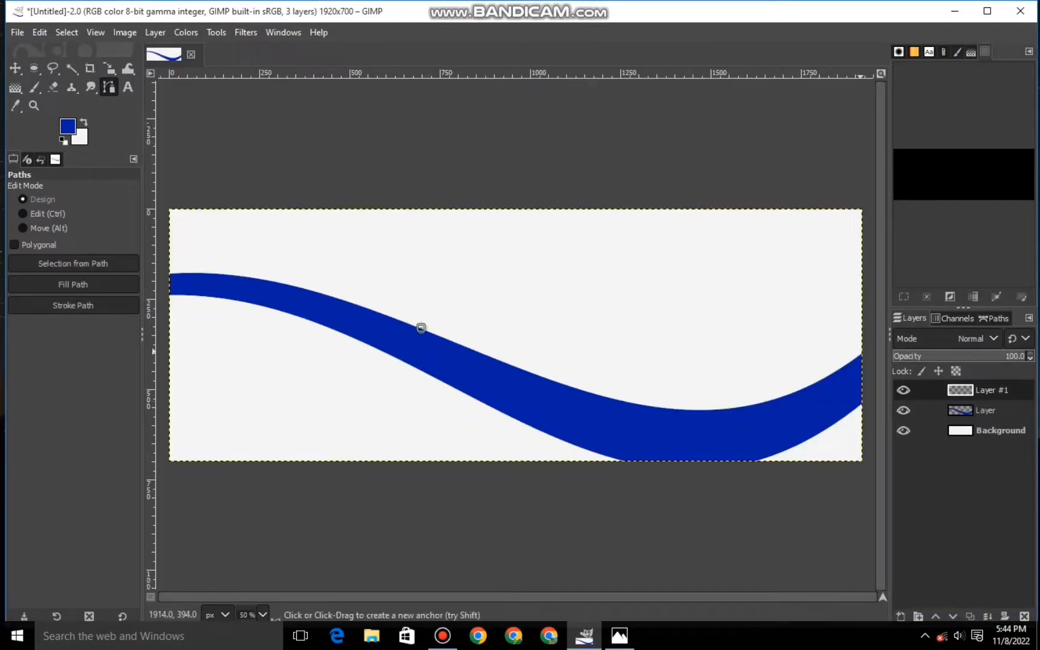
{"action": "left_click", "coordinate": [865, 348]}
{"action": "left_click_drag", "start_coordinate": [627, 338], "coordinate": [647, 417]}
{"action": "left_click_drag", "start_coordinate": [450, 445], "coordinate": [606, 453]}
{"action": "key", "text": "minus"}
{"action": "left_click_drag", "start_coordinate": [764, 406], "coordinate": [689, 426]}
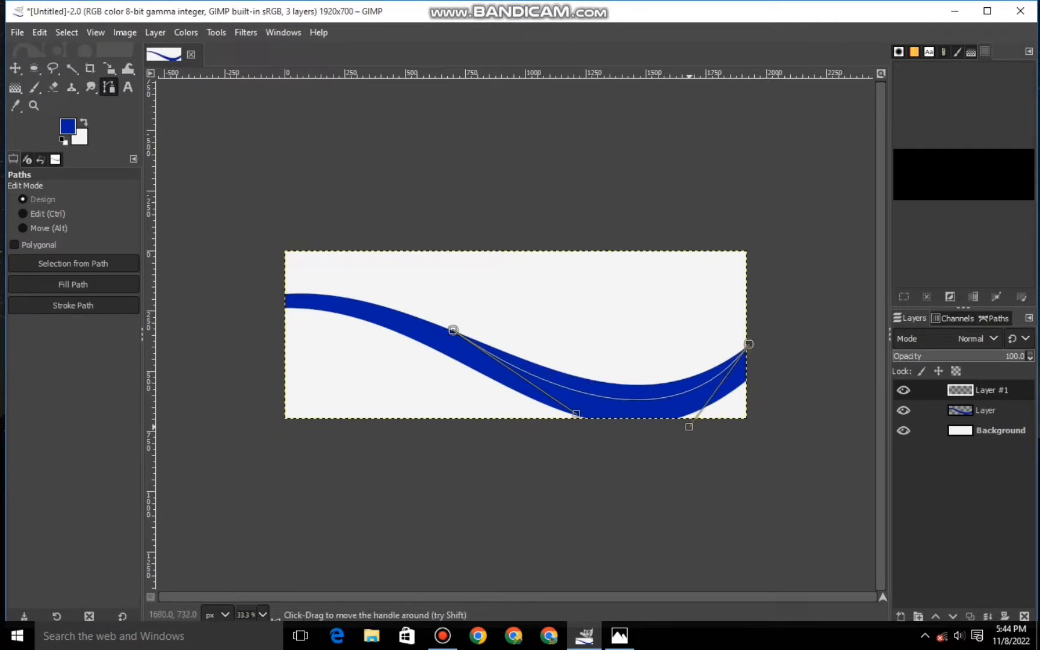
{"action": "left_click_drag", "start_coordinate": [748, 344], "coordinate": [754, 352]}
{"action": "left_click_drag", "start_coordinate": [695, 435], "coordinate": [695, 434]}
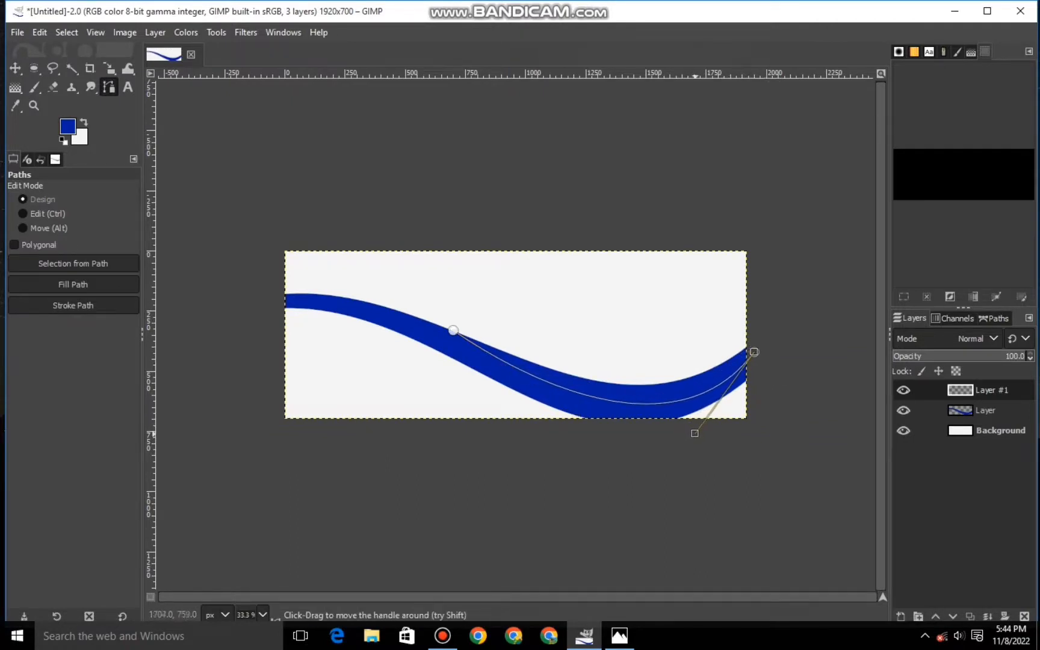
- Draw a second curve between the same ends, following the ribbon's upper edge, to outline a tapering accent
{"action": "left_click", "coordinate": [451, 329]}
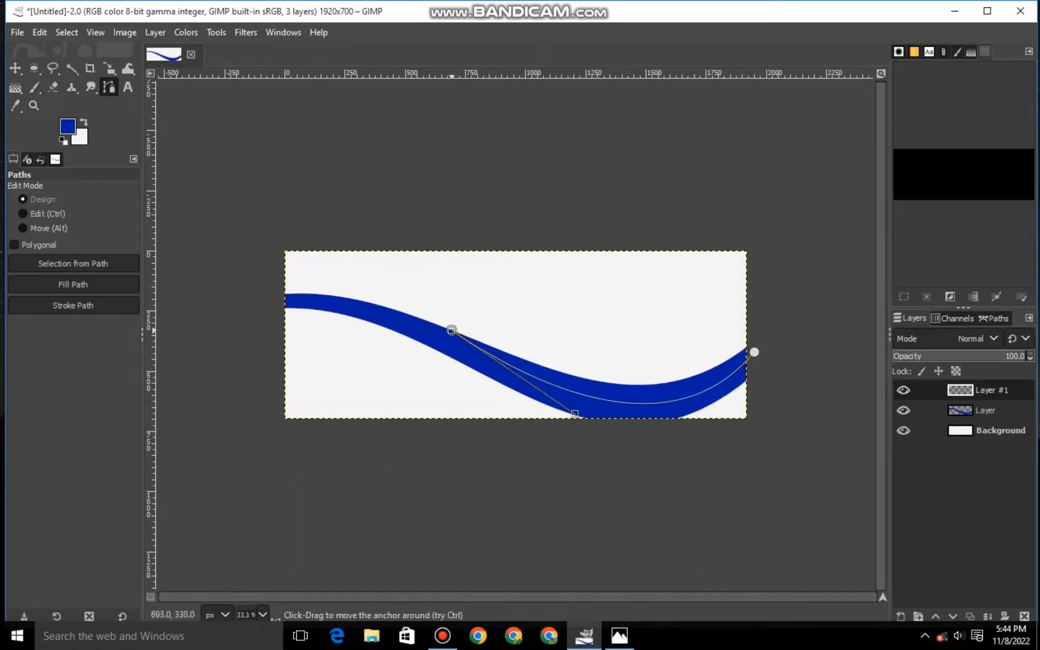
{"action": "left_click_drag", "start_coordinate": [451, 330], "coordinate": [754, 352]}
{"action": "left_click_drag", "start_coordinate": [627, 348], "coordinate": [621, 380]}
{"action": "left_click_drag", "start_coordinate": [444, 363], "coordinate": [514, 376]}
{"action": "left_click_drag", "start_coordinate": [744, 416], "coordinate": [653, 410]}
{"action": "left_click_drag", "start_coordinate": [514, 376], "coordinate": [586, 384]}
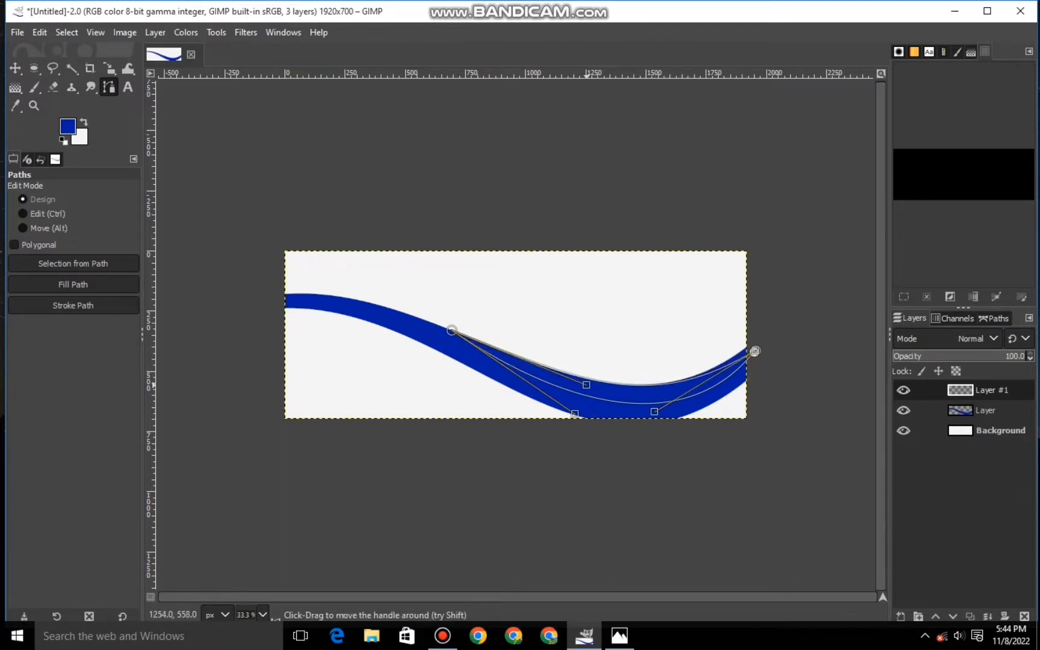
- Align the accent's upper curve with the ribbon's top edge by adjusting its handles and raising its right end
{"action": "left_click_drag", "start_coordinate": [655, 413], "coordinate": [663, 413]}
{"action": "left_click_drag", "start_coordinate": [755, 350], "coordinate": [752, 342]}
{"action": "left_click_drag", "start_coordinate": [660, 403], "coordinate": [654, 441]}
{"action": "scroll", "coordinate": [509, 361], "scroll_direction": "up", "scroll_amount": 2}
{"action": "left_click", "coordinate": [391, 326]}
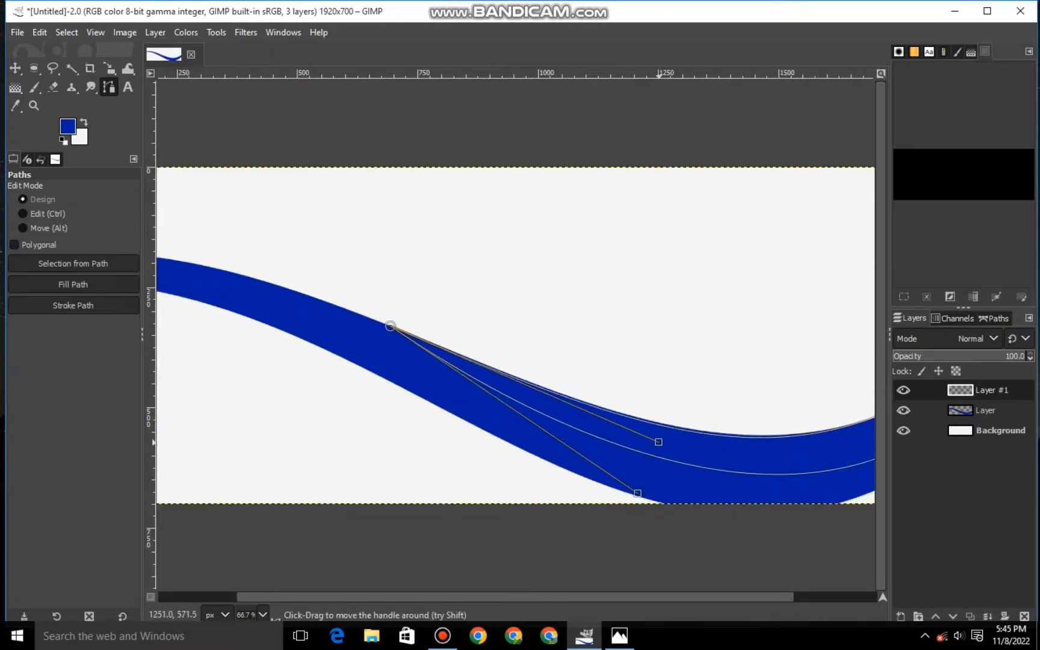
{"action": "scroll", "coordinate": [512, 334], "scroll_direction": "down", "scroll_amount": 2}
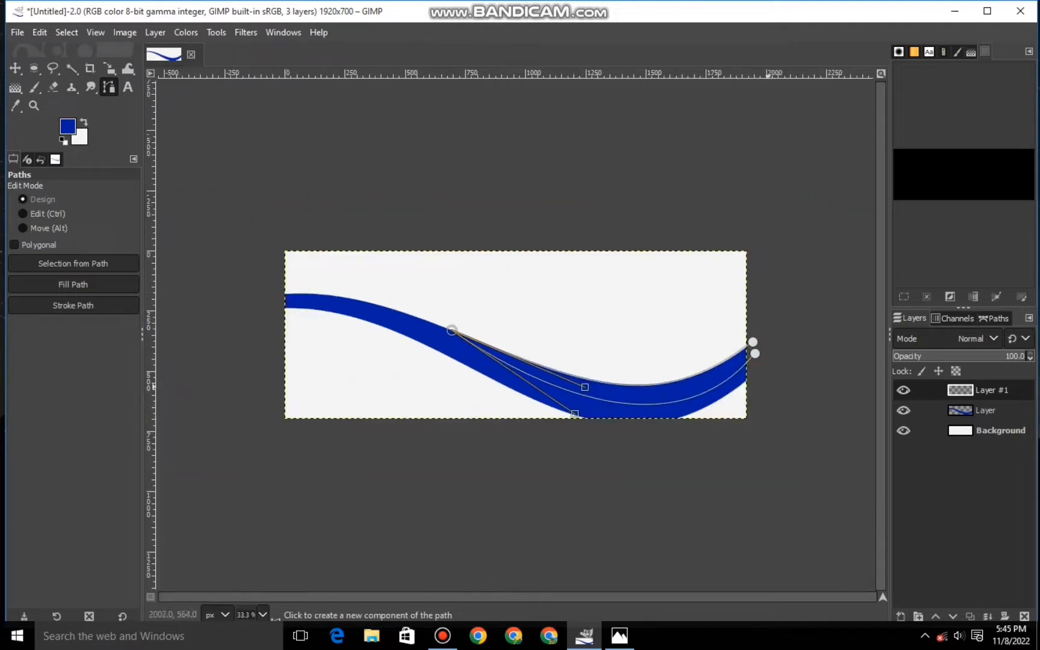
- Close the accent path beyond the canvas's right edge and convert it to a selection
{"action": "left_click", "coordinate": [768, 349]}
{"action": "key", "text": "ctrl+z"}
{"action": "left_click", "coordinate": [753, 341]}
{"action": "left_click", "coordinate": [759, 346]}
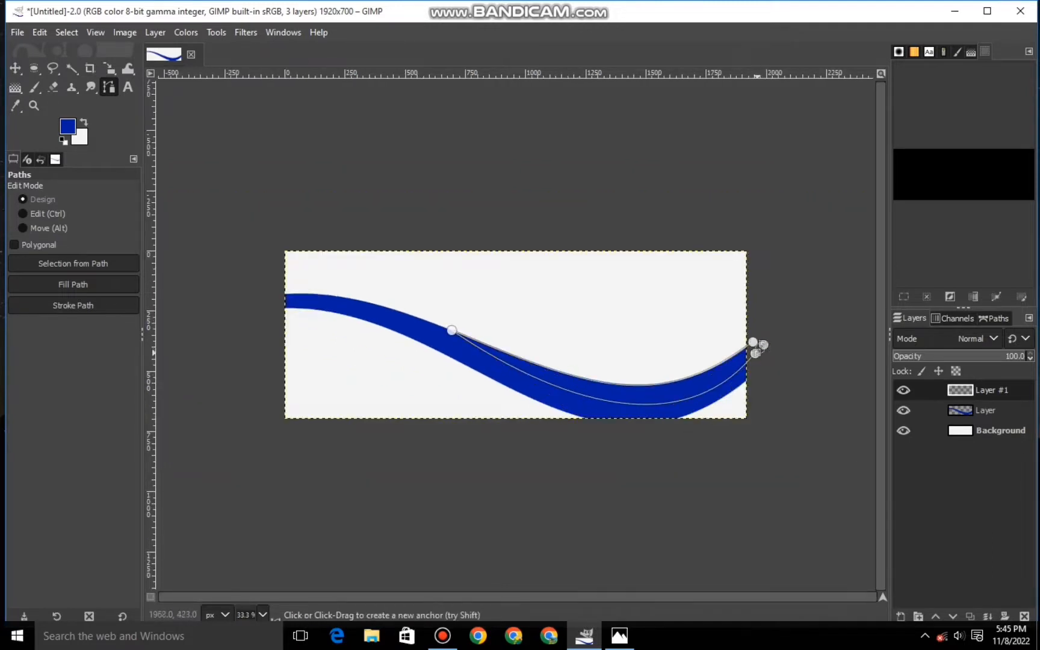
{"action": "key", "text": "Return"}
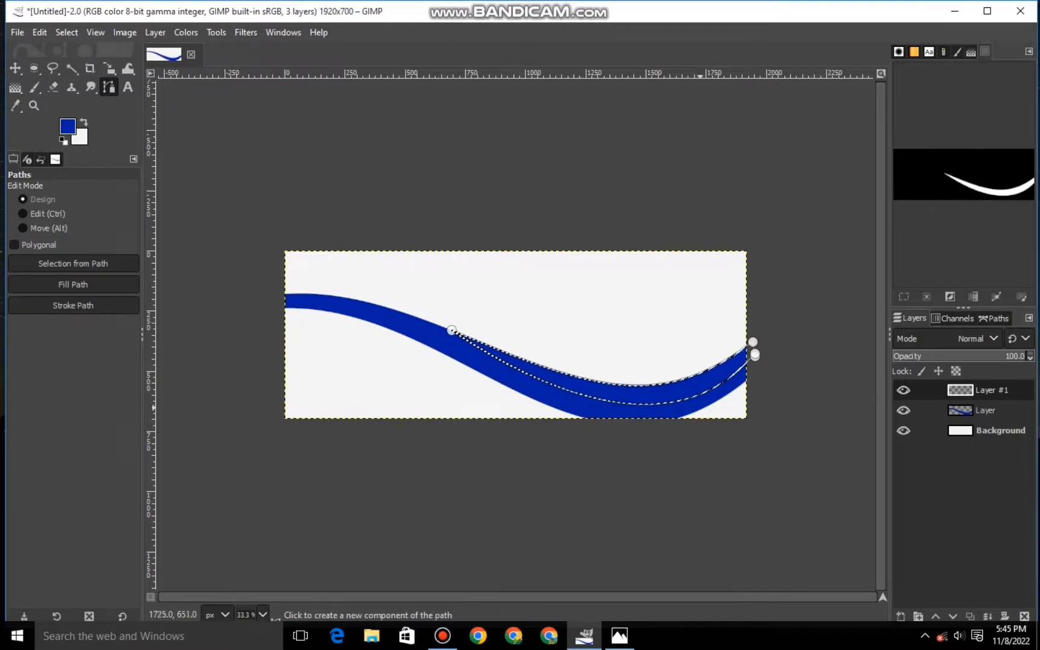
- Set the foreground color to dark gray and fill the selected accent with it
{"action": "left_click", "coordinate": [67, 127]}
{"action": "mouse_move", "coordinate": [25, 127]}
{"action": "left_mouse_down"}
{"action": "mouse_move", "coordinate": [17, 106]}
{"action": "mouse_move", "coordinate": [18, 129]}
{"action": "left_mouse_up"}
{"action": "left_click", "coordinate": [193, 253]}
{"action": "right_click", "coordinate": [541, 355]}
{"action": "mouse_move", "coordinate": [564, 390]}
{"action": "left_click", "coordinate": [710, 430]}
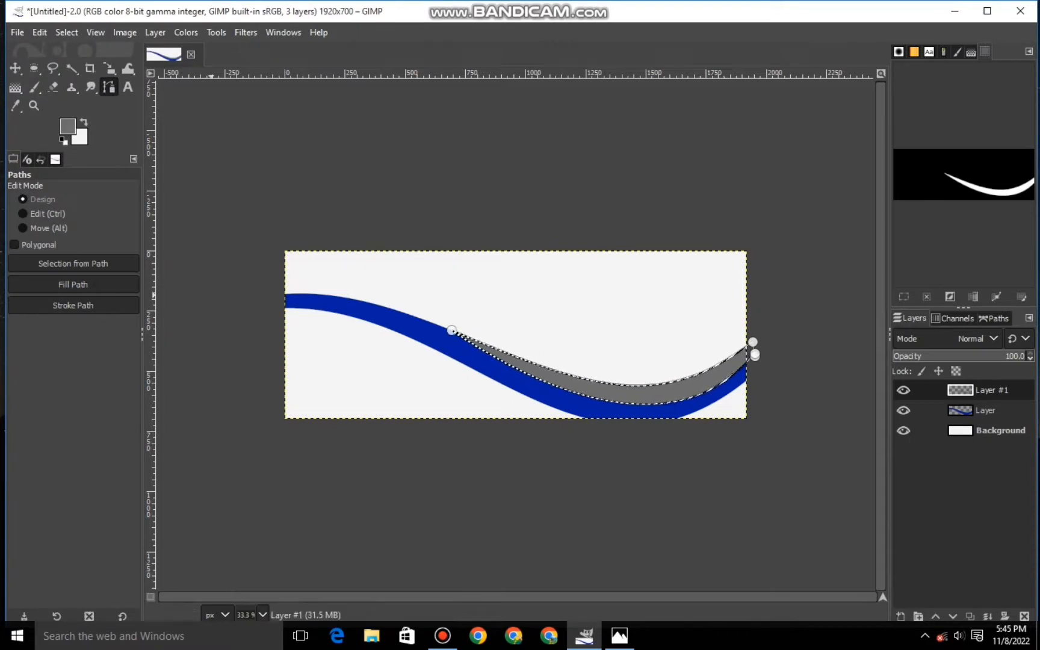
- Change the foreground color to a muted blue and refill the selected accent with it
{"action": "left_click", "coordinate": [68, 126]}
{"action": "left_click", "coordinate": [135, 99]}
{"action": "mouse_move", "coordinate": [90, 132]}
{"action": "left_mouse_down"}
{"action": "mouse_move", "coordinate": [70, 153]}
{"action": "mouse_move", "coordinate": [60, 134]}
{"action": "mouse_move", "coordinate": [86, 96]}
{"action": "mouse_move", "coordinate": [91, 112]}
{"action": "left_mouse_up"}
{"action": "left_click", "coordinate": [194, 253]}
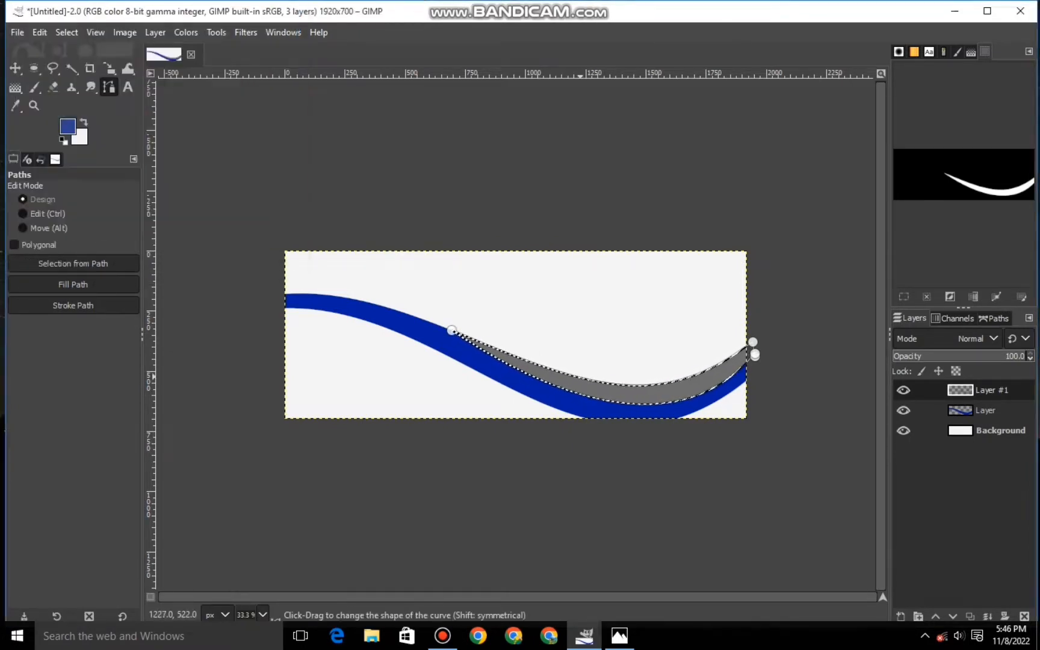
{"action": "right_click", "coordinate": [593, 410]}
{"action": "mouse_move", "coordinate": [613, 436]}
{"action": "left_click", "coordinate": [758, 430]}
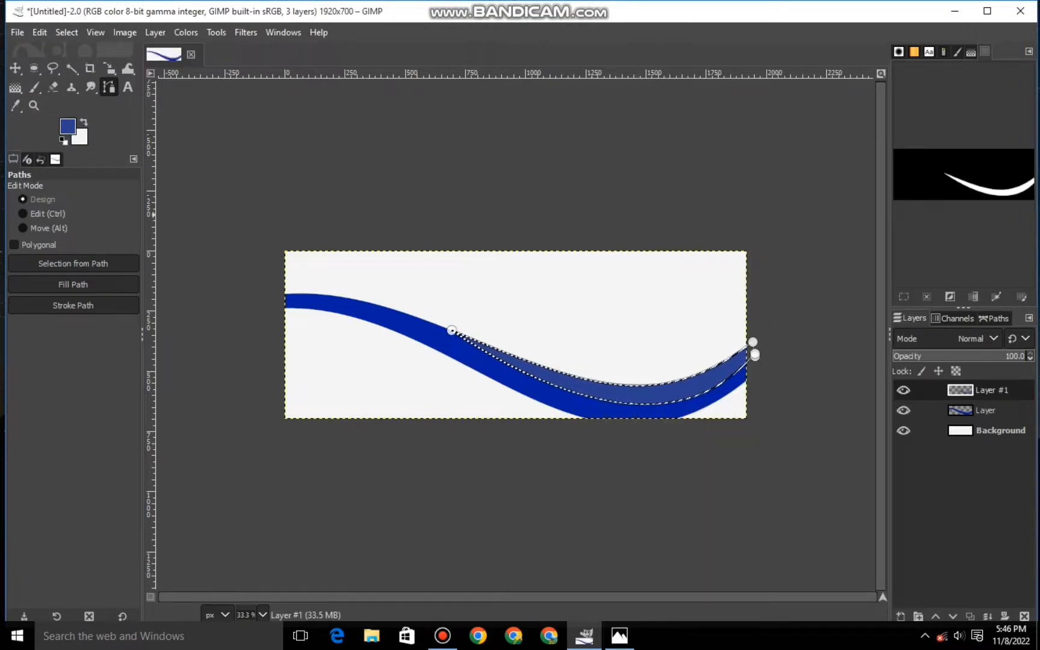
- Change the foreground color to a brighter blue, refill the selected accent with it, and clear the selection
{"action": "left_click", "coordinate": [67, 127]}
{"action": "left_click_drag", "start_coordinate": [85, 103], "coordinate": [106, 89]}
{"action": "left_click", "coordinate": [193, 253]}
{"action": "right_click", "coordinate": [569, 390]}
{"action": "mouse_move", "coordinate": [613, 432]}
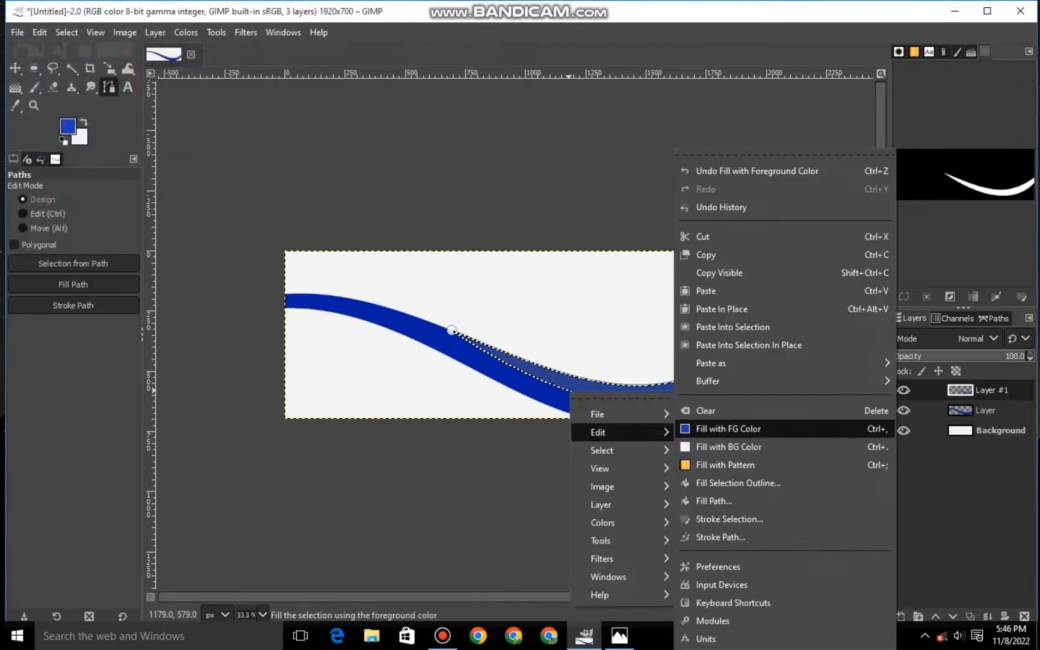
{"action": "left_click", "coordinate": [728, 428]}
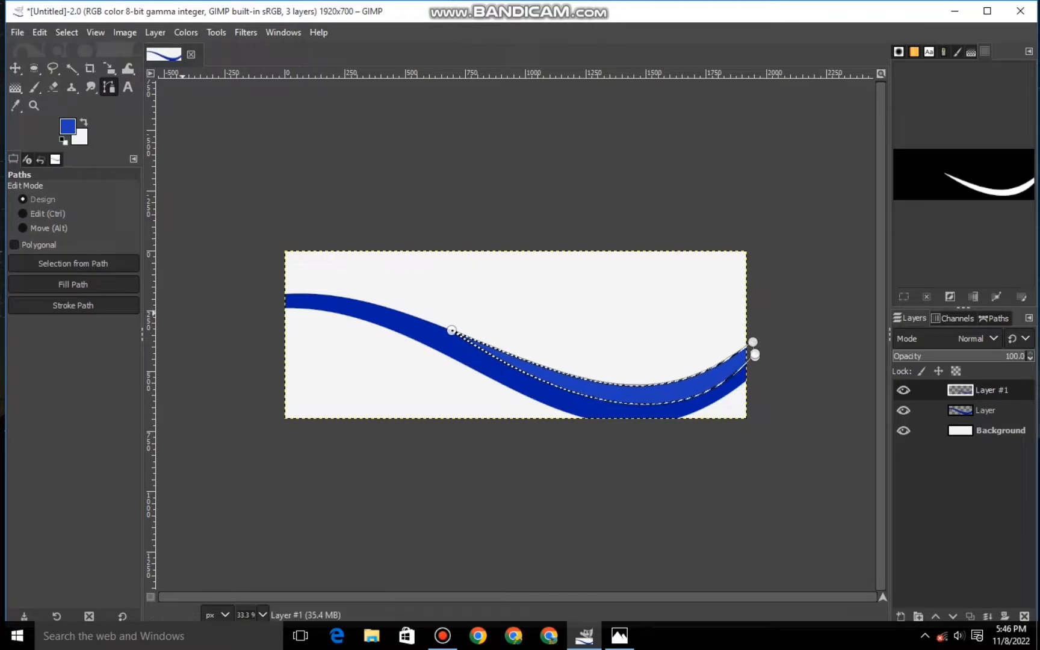
{"action": "left_click", "coordinate": [66, 32]}
{"action": "left_click", "coordinate": [81, 72]}
{"action": "left_click", "coordinate": [16, 69]}
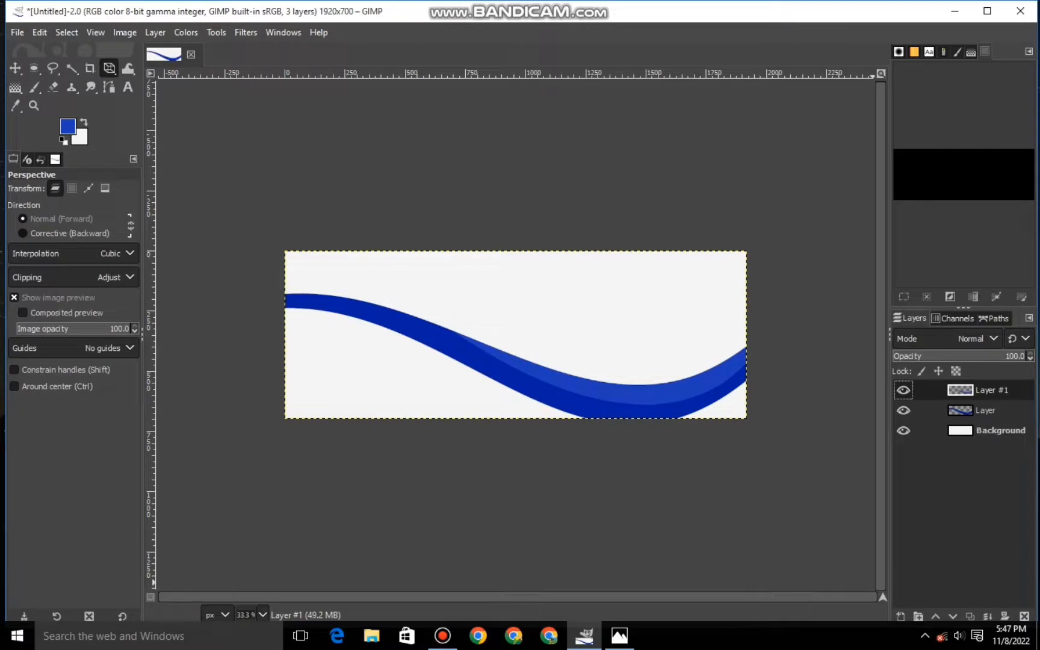
- Add a transparent 1920 × 700 px layer and start a path across the canvas, with both anchors just outside its side edges
{"action": "left_click", "coordinate": [900, 616]}
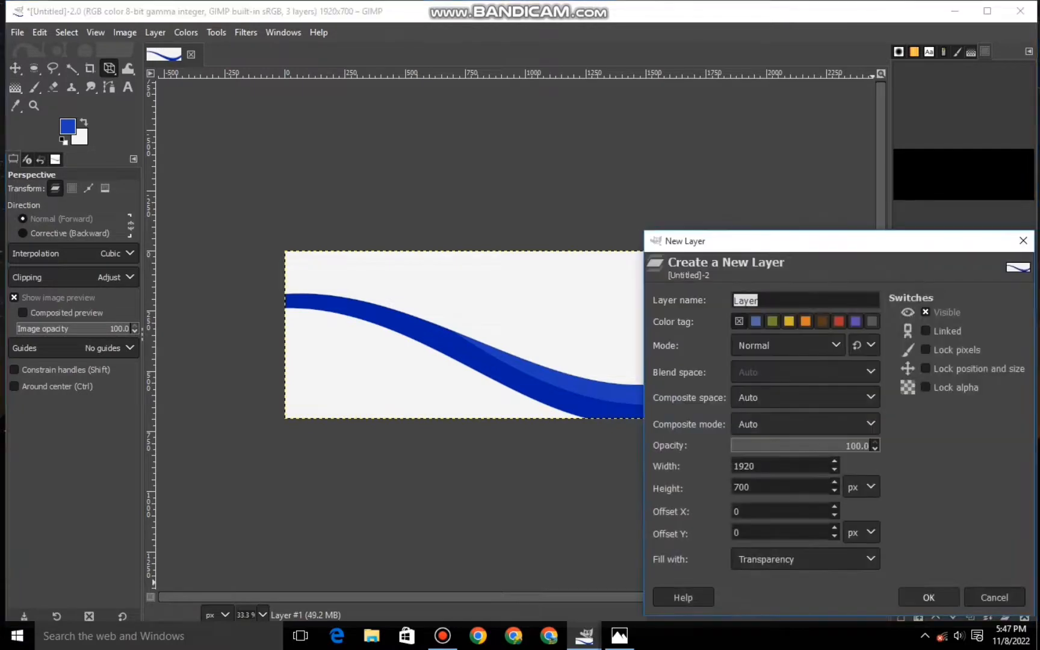
{"action": "left_click", "coordinate": [929, 596]}
{"action": "left_click", "coordinate": [108, 87]}
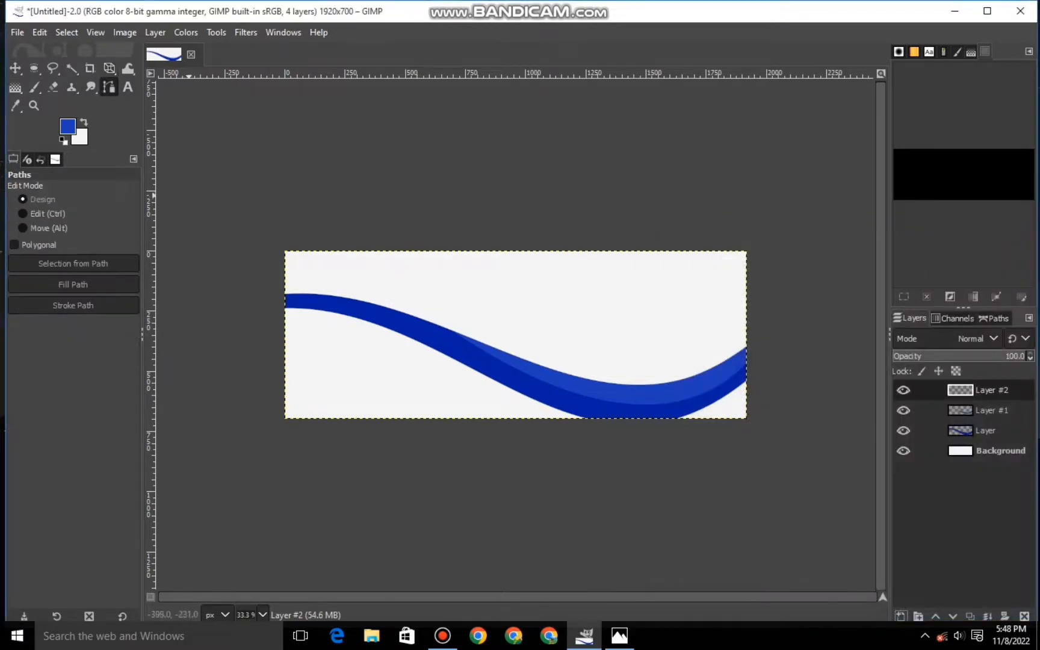
{"action": "left_click", "coordinate": [277, 267]}
{"action": "left_click", "coordinate": [760, 308]}
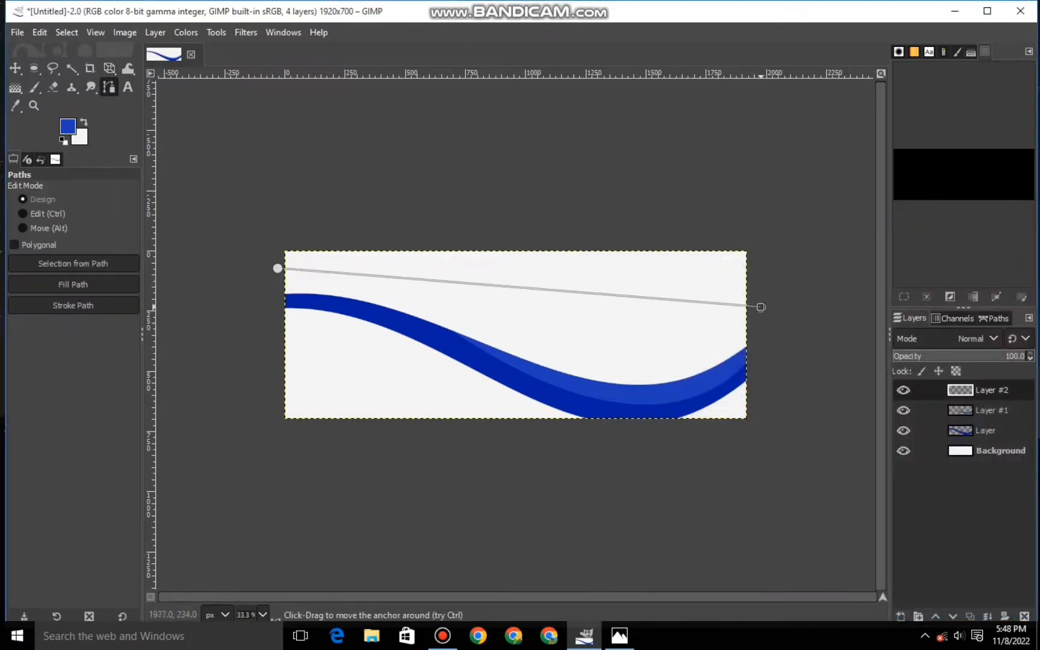
- Bend the path into a wave and lower both of its ends to the ribbon's upper edge
{"action": "left_click_drag", "start_coordinate": [320, 271], "coordinate": [343, 256]}
{"action": "left_click_drag", "start_coordinate": [716, 303], "coordinate": [710, 357]}
{"action": "left_click_drag", "start_coordinate": [691, 461], "coordinate": [687, 495]}
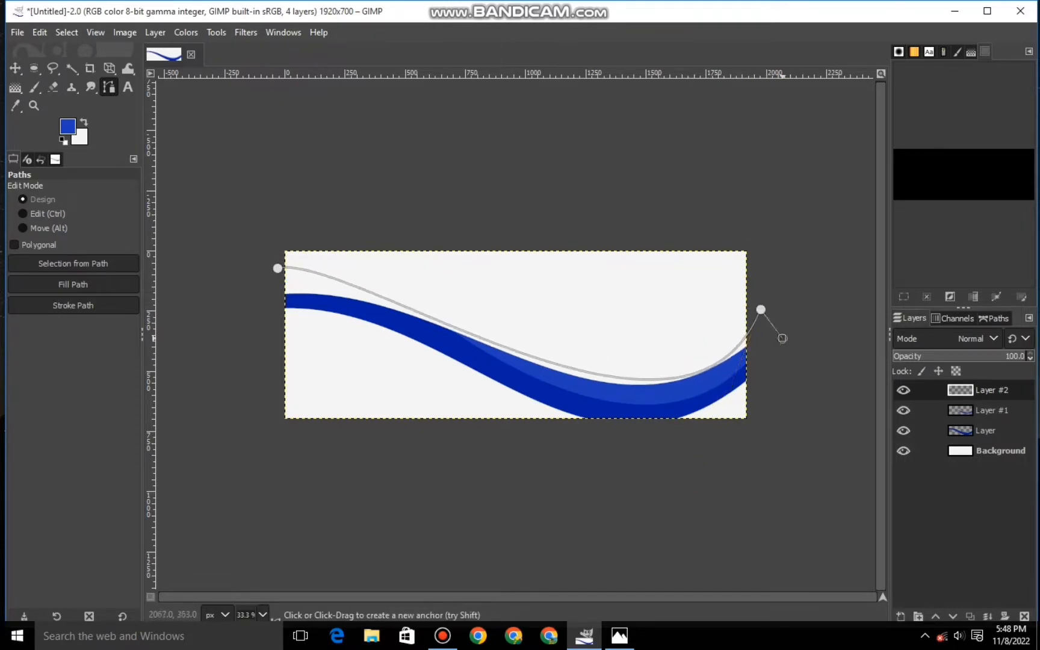
{"action": "left_click_drag", "start_coordinate": [782, 338], "coordinate": [631, 480]}
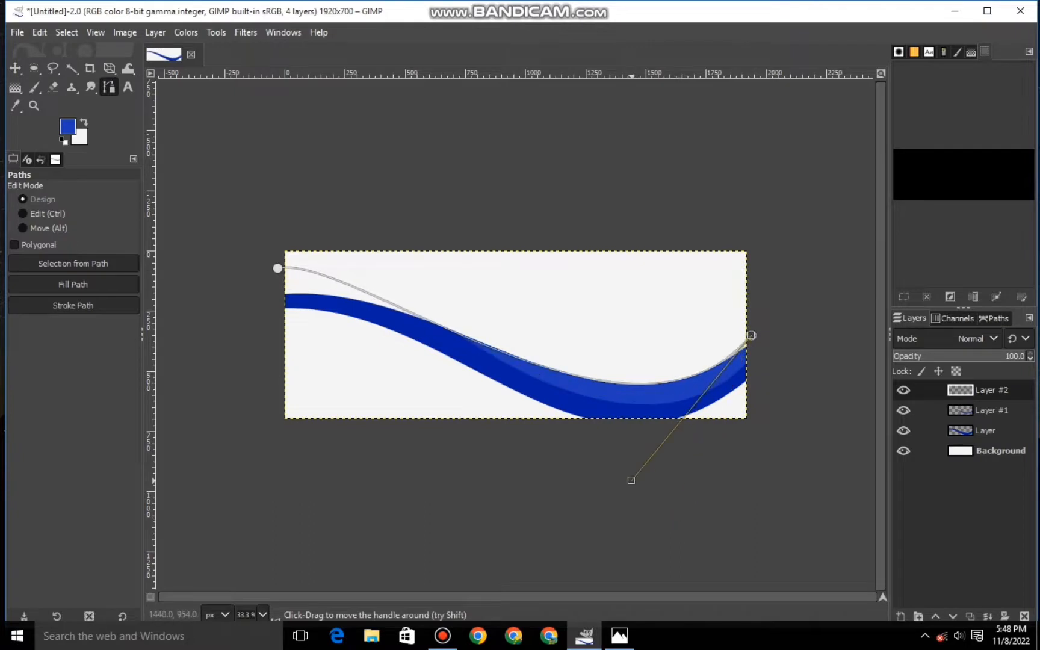
{"action": "left_click_drag", "start_coordinate": [277, 268], "coordinate": [281, 293]}
{"action": "left_click_drag", "start_coordinate": [360, 278], "coordinate": [436, 274]}
- Fine-tune the path's end anchors and handles so the curve follows the ribbon's upper edge closely
{"action": "scroll", "coordinate": [328, 303], "scroll_direction": "up", "scroll_amount": 1}
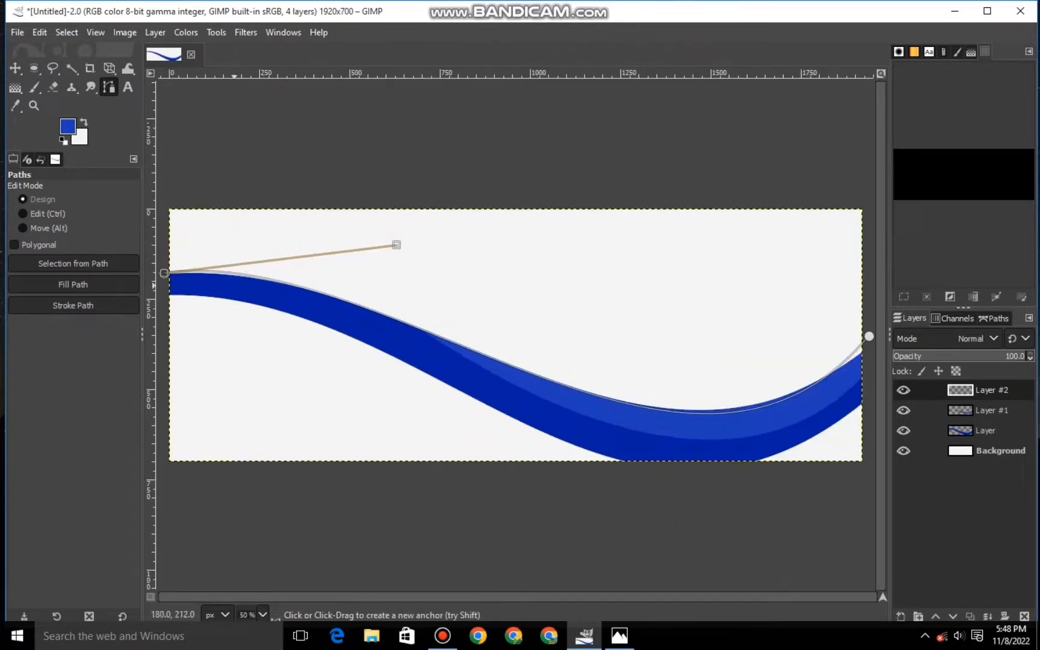
{"action": "left_click_drag", "start_coordinate": [163, 273], "coordinate": [165, 276]}
{"action": "left_click_drag", "start_coordinate": [397, 247], "coordinate": [406, 244]}
{"action": "left_click_drag", "start_coordinate": [869, 336], "coordinate": [686, 544]}
{"action": "left_click_drag", "start_coordinate": [867, 336], "coordinate": [870, 343]}
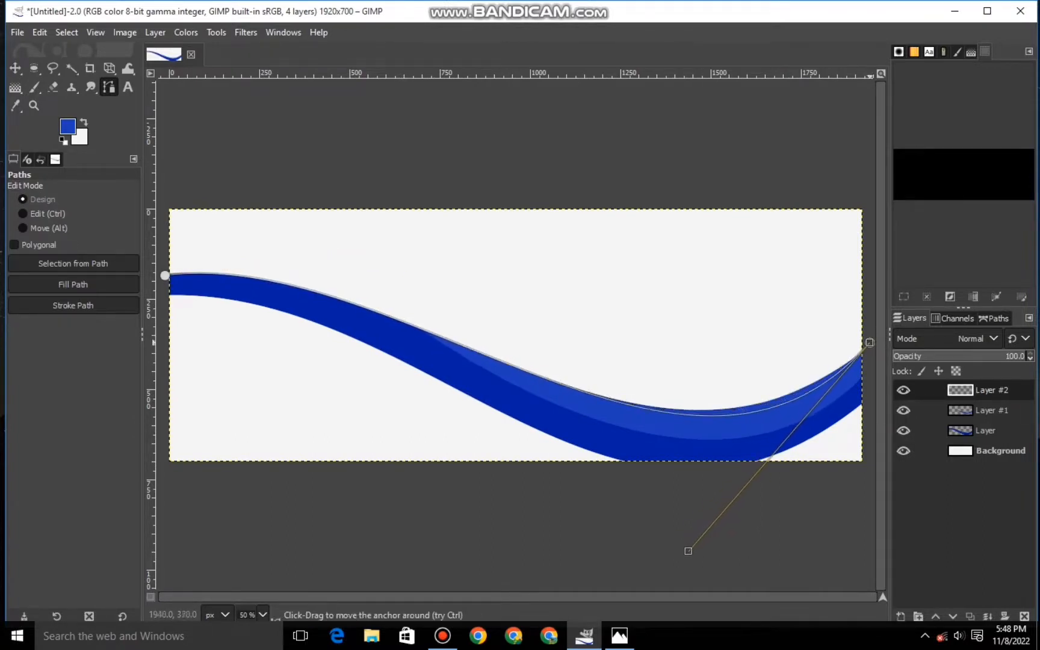
{"action": "left_click_drag", "start_coordinate": [688, 549], "coordinate": [654, 537]}
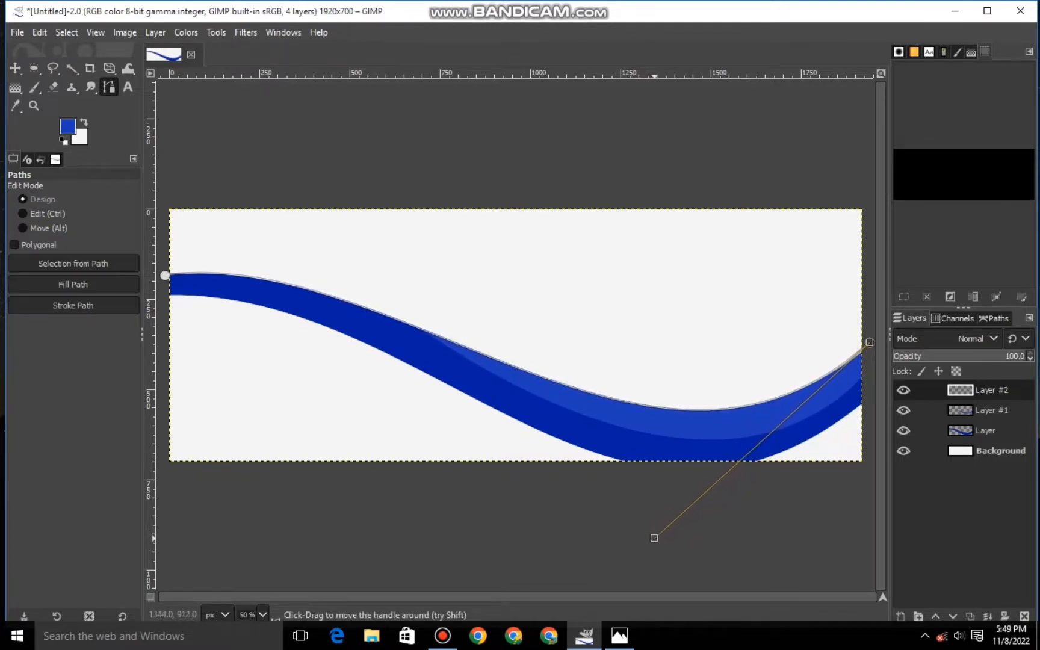
{"action": "left_click", "coordinate": [164, 275]}
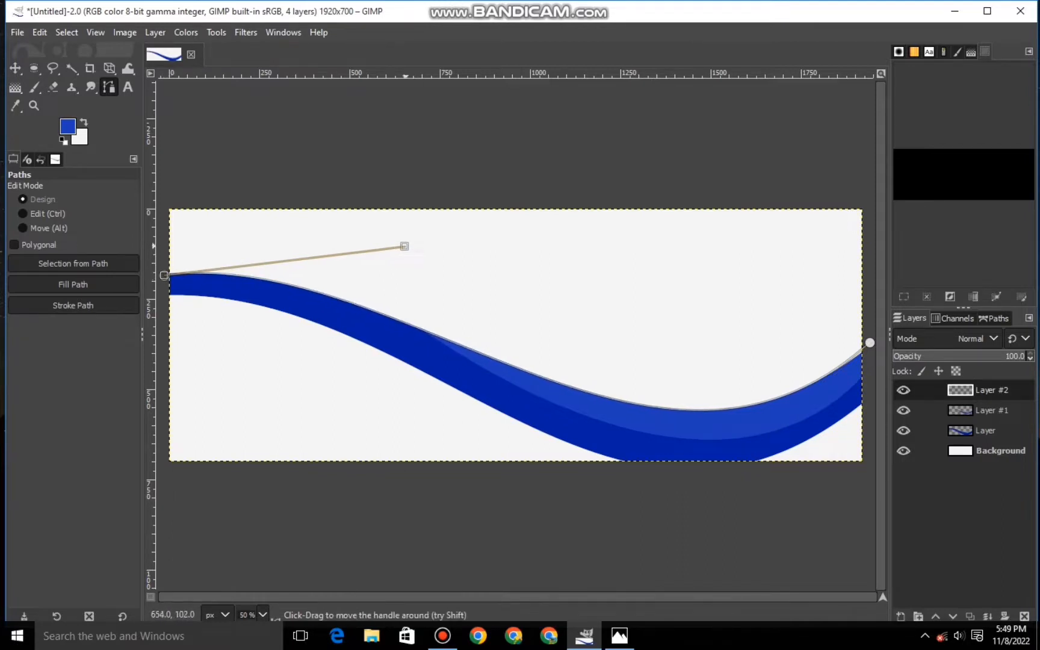
{"action": "left_click_drag", "start_coordinate": [405, 246], "coordinate": [399, 246]}
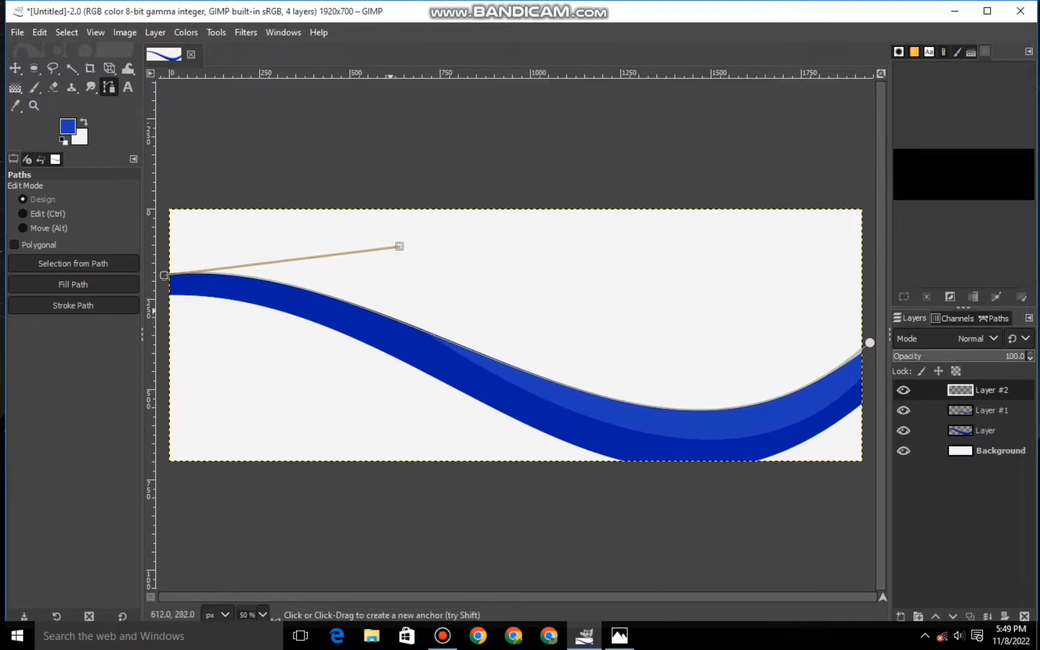
- Draw a second path curve slightly above the first and shape its handles into a matching wave
{"action": "scroll", "coordinate": [390, 311], "scroll_direction": "down", "scroll_amount": 1}
{"action": "left_click", "coordinate": [280, 284]}
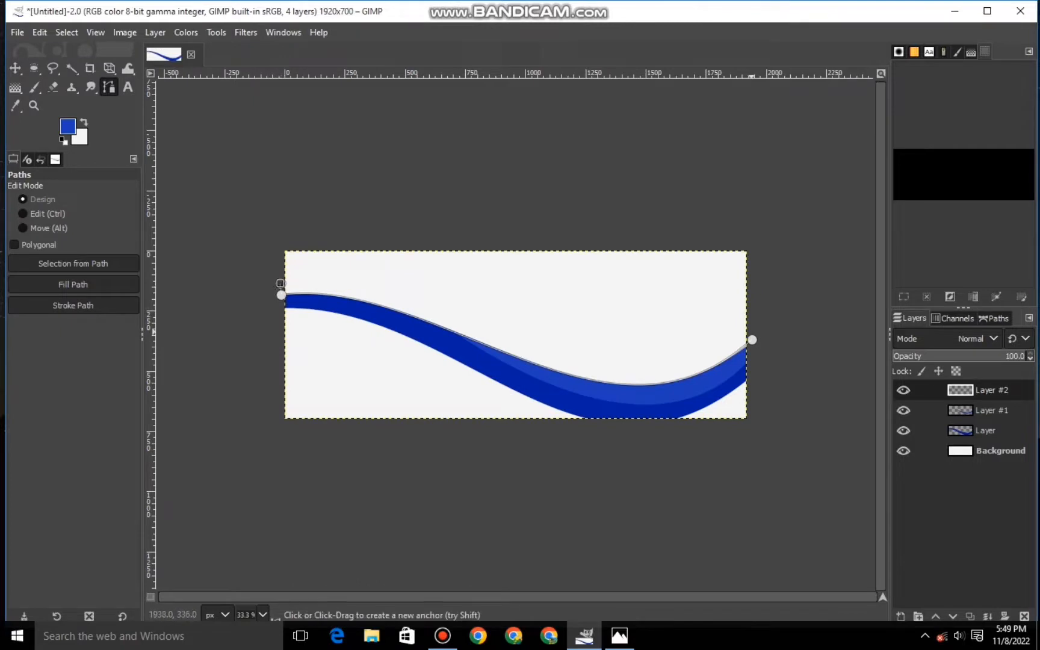
{"action": "left_click", "coordinate": [750, 328]}
{"action": "left_click_drag", "start_coordinate": [522, 306], "coordinate": [522, 356]}
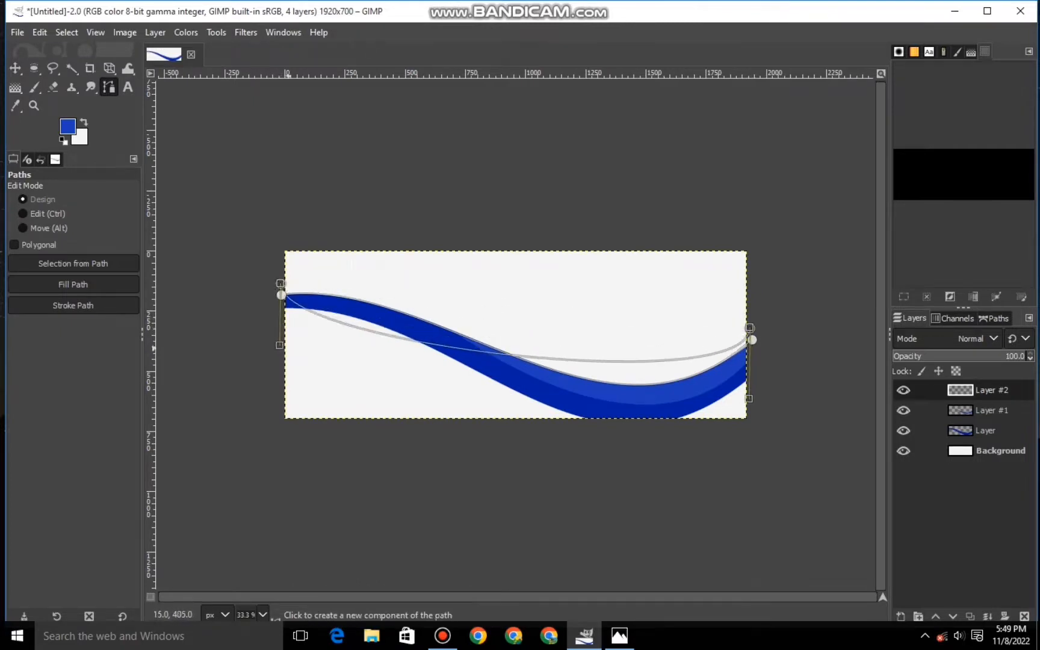
{"action": "left_click_drag", "start_coordinate": [281, 346], "coordinate": [405, 280]}
{"action": "left_click_drag", "start_coordinate": [749, 398], "coordinate": [649, 426]}
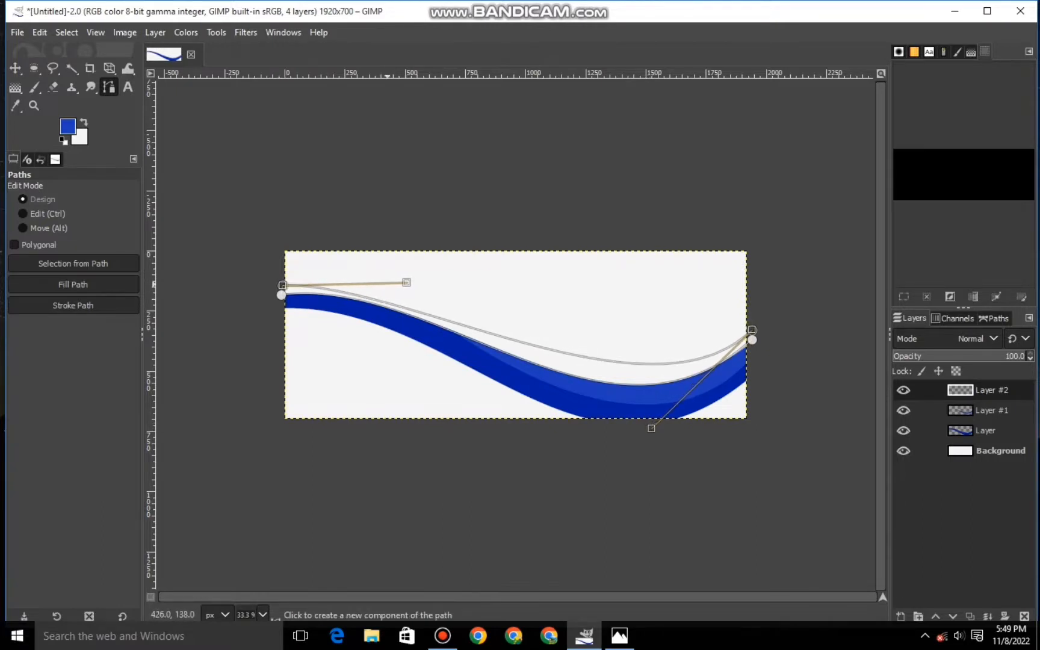
{"action": "left_click_drag", "start_coordinate": [404, 280], "coordinate": [432, 278]}
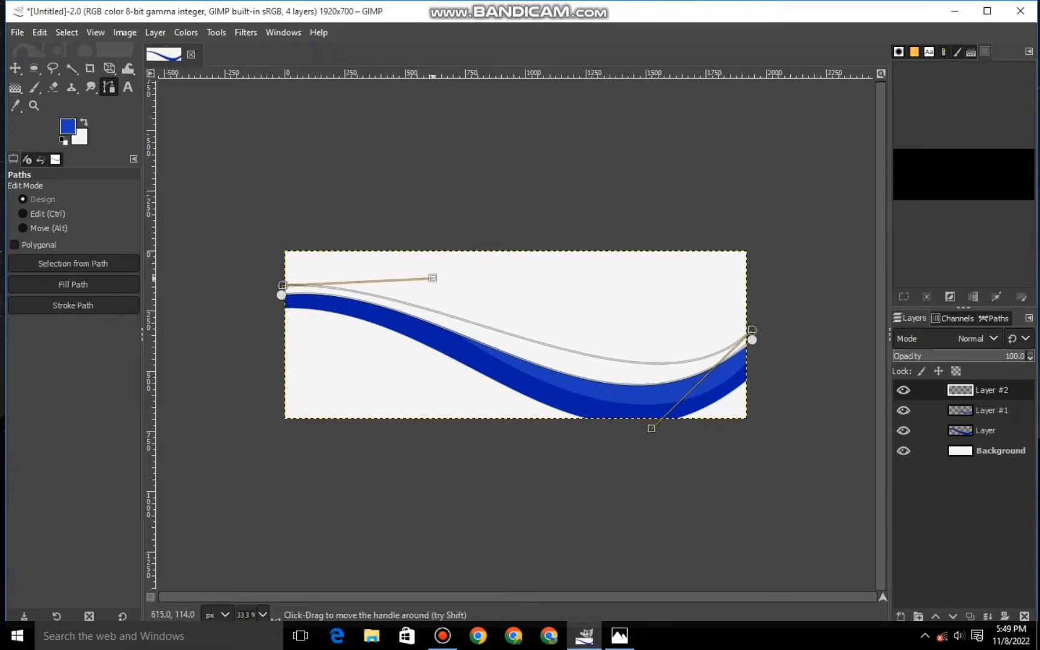
{"action": "mouse_move", "coordinate": [651, 428]}
{"action": "left_mouse_down"}
{"action": "mouse_move", "coordinate": [641, 437]}
{"action": "mouse_move", "coordinate": [645, 424]}
{"action": "left_mouse_up"}
{"action": "left_click", "coordinate": [832, 337]}
{"action": "key", "text": "ctrl+z"}
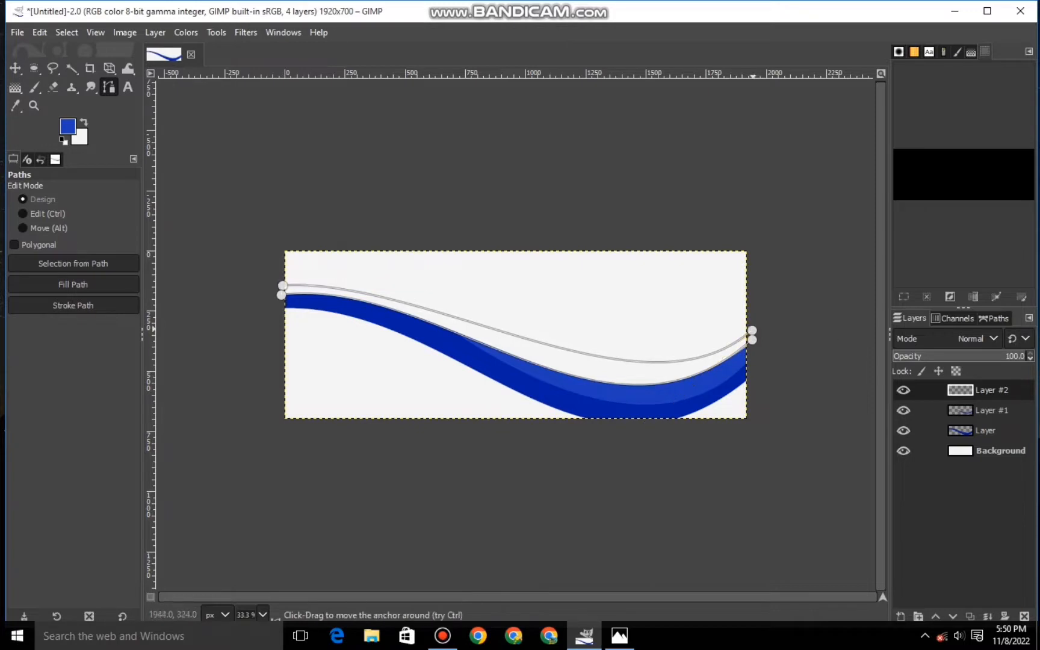
- Raise both ends of the upper curve and adjust its handles so the band widens smoothly toward the canvas's right edge
{"action": "left_click_drag", "start_coordinate": [751, 330], "coordinate": [749, 317]}
{"action": "left_click_drag", "start_coordinate": [643, 412], "coordinate": [645, 423]}
{"action": "left_click", "coordinate": [282, 286]}
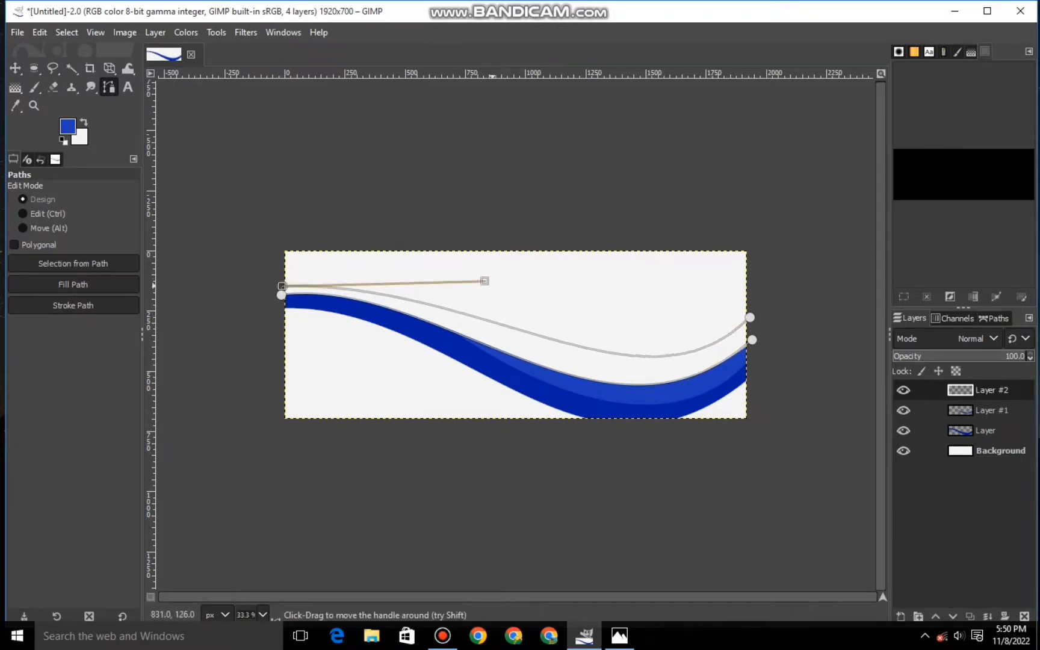
{"action": "left_click_drag", "start_coordinate": [491, 297], "coordinate": [530, 308]}
{"action": "left_click", "coordinate": [353, 380]}
{"action": "key", "text": "ctrl+z"}
{"action": "left_click_drag", "start_coordinate": [281, 286], "coordinate": [280, 283]}
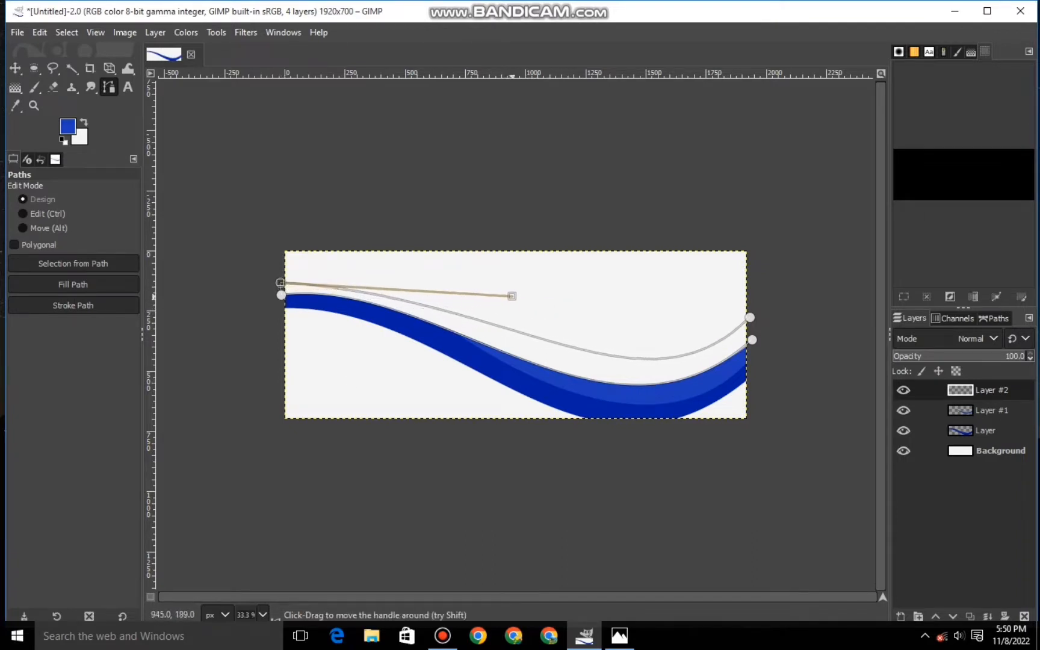
{"action": "left_click", "coordinate": [750, 317]}
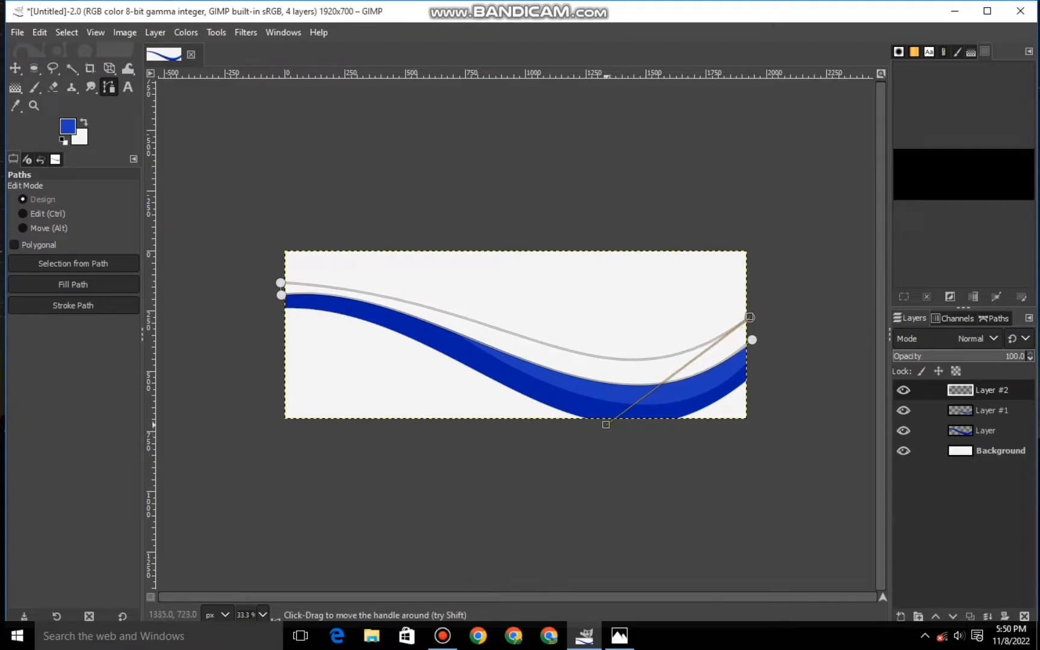
{"action": "left_click", "coordinate": [280, 282]}
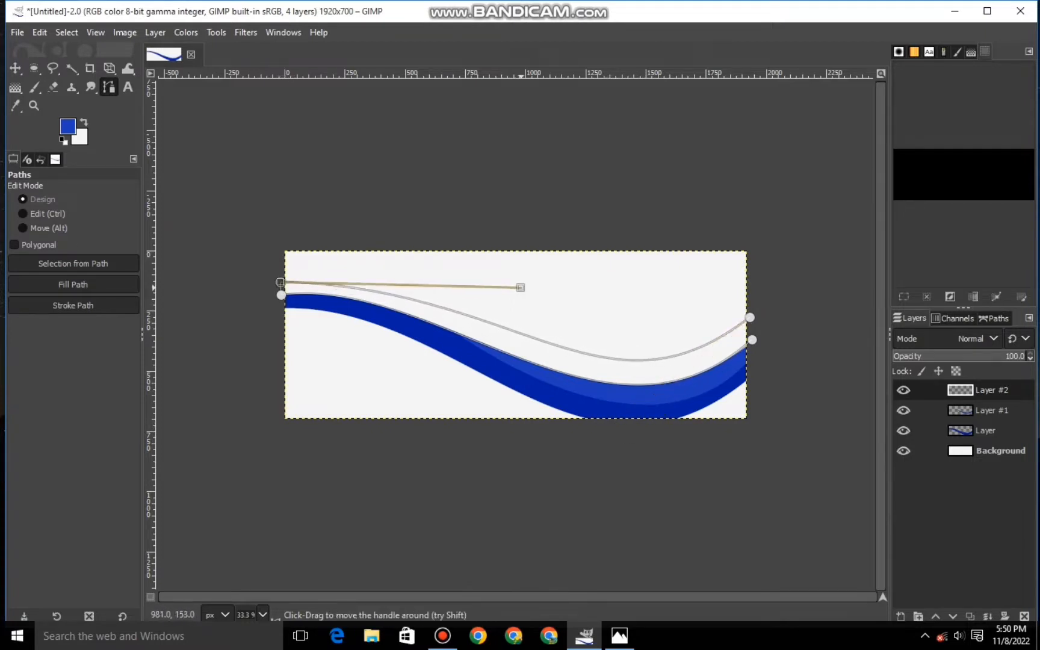
{"action": "left_click_drag", "start_coordinate": [498, 290], "coordinate": [498, 288]}
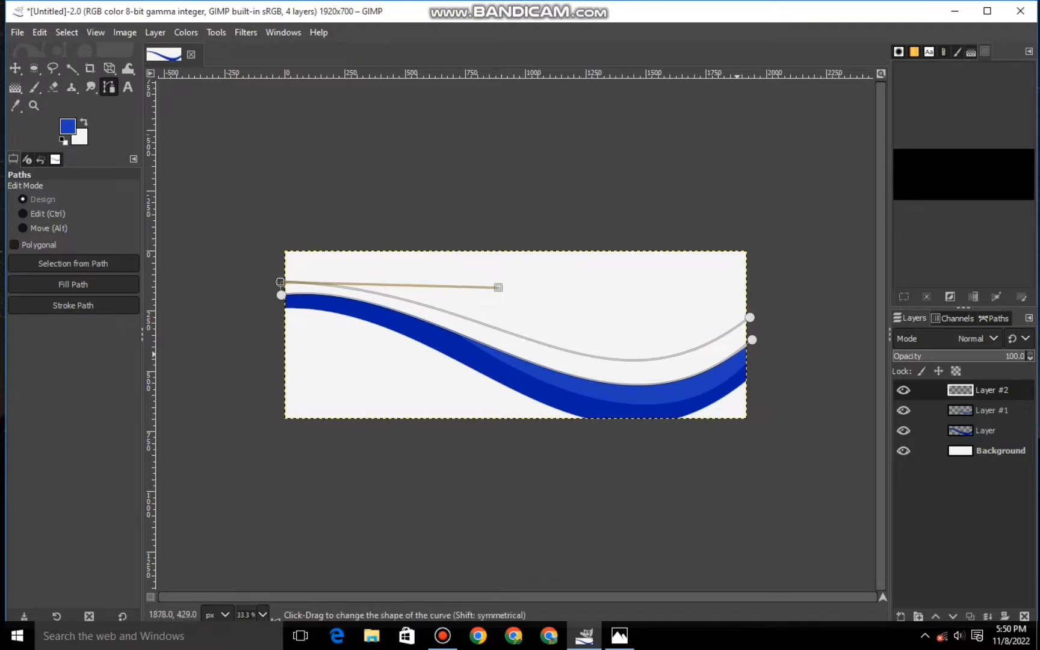
- Join the two curves beyond the canvas's right edge and convert the path to a selection
{"action": "left_click", "coordinate": [750, 317]}
{"action": "left_click", "coordinate": [751, 345]}
{"action": "key", "text": "shift+v"}
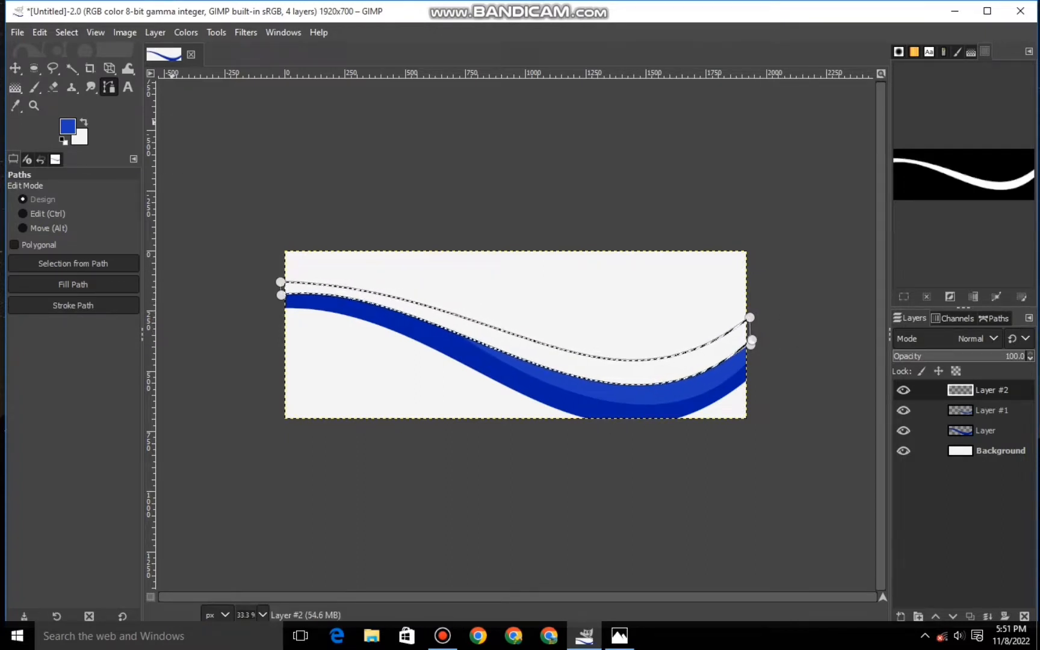
- Set the foreground color to the ribbon's dark blue 0021a1, fill the selected band with it, and clear the selection
{"action": "left_click", "coordinate": [67, 127]}
{"action": "left_click", "coordinate": [362, 309]}
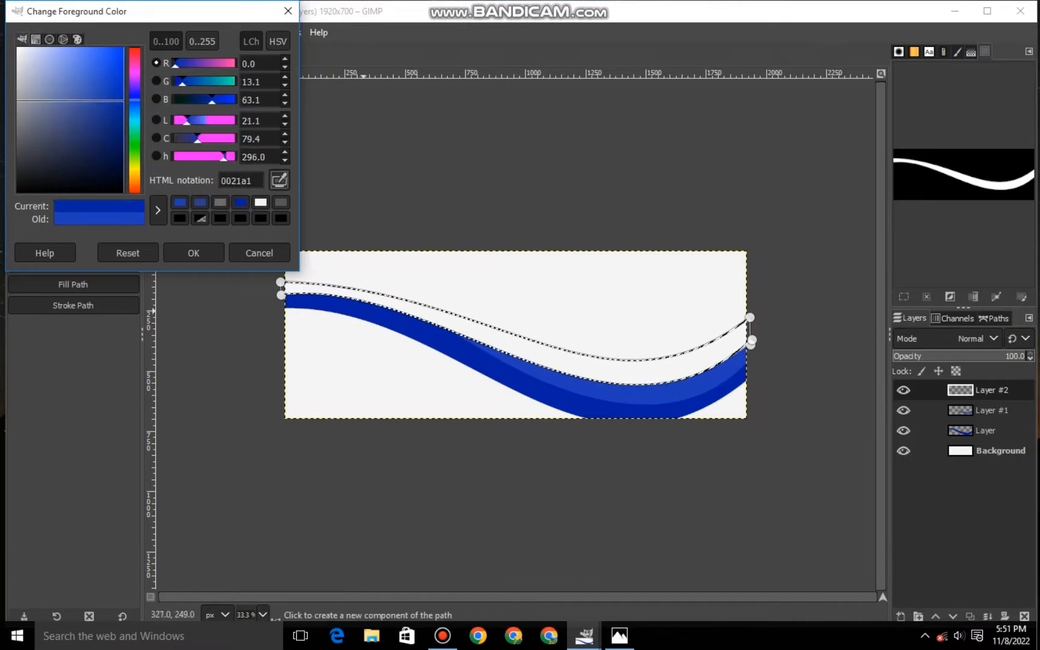
{"action": "left_click", "coordinate": [194, 253]}
{"action": "right_click", "coordinate": [485, 334]}
{"action": "mouse_move", "coordinate": [515, 376]}
{"action": "left_click", "coordinate": [644, 428]}
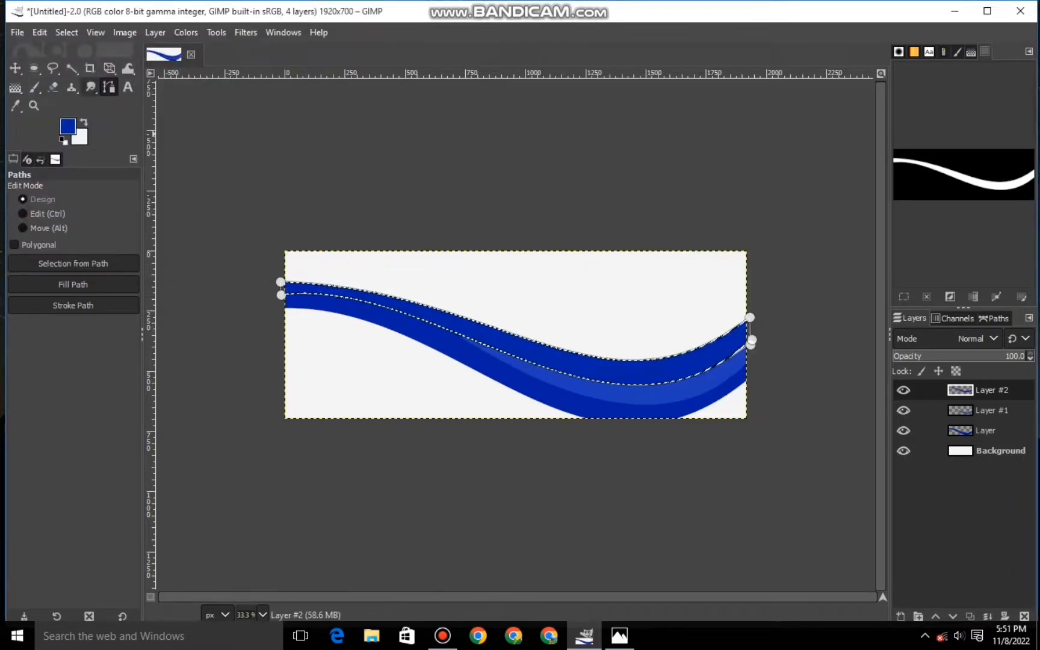
{"action": "left_click", "coordinate": [15, 68]}
{"action": "left_click", "coordinate": [66, 32]}
{"action": "left_click", "coordinate": [82, 70]}
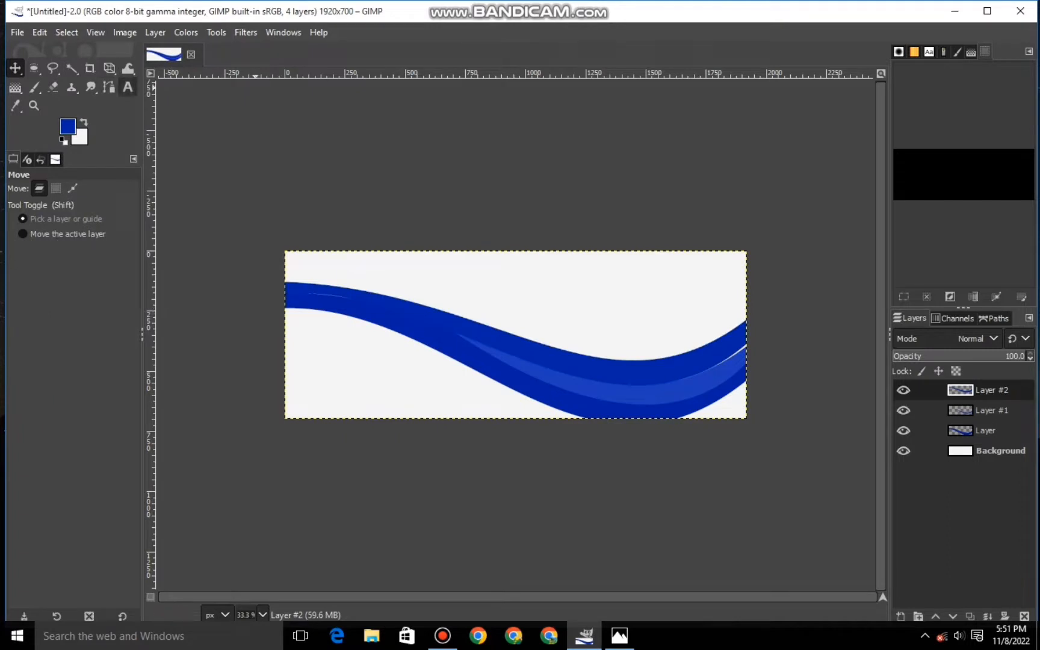
- Stretch the new band's layer slightly outward with a Perspective transform to cover the gaps along the ribbon, and check the layers' visibility
{"action": "key", "text": "shift+p"}
{"action": "left_click", "coordinate": [513, 335]}
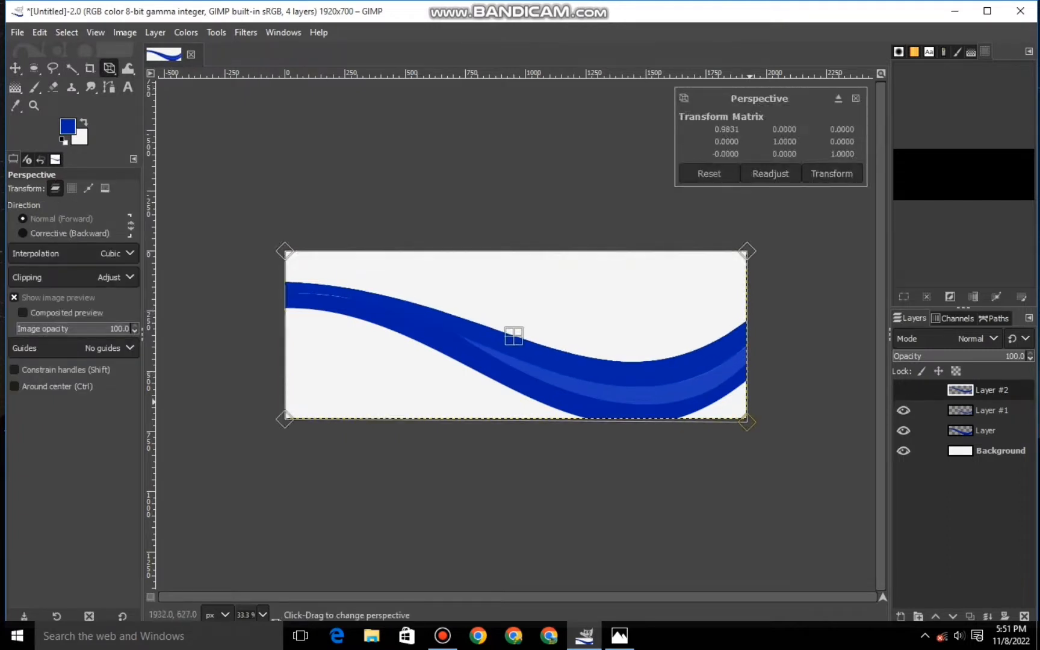
{"action": "left_click_drag", "start_coordinate": [358, 346], "coordinate": [357, 352]}
{"action": "left_click_drag", "start_coordinate": [735, 257], "coordinate": [738, 254]}
{"action": "left_click_drag", "start_coordinate": [706, 395], "coordinate": [708, 395]}
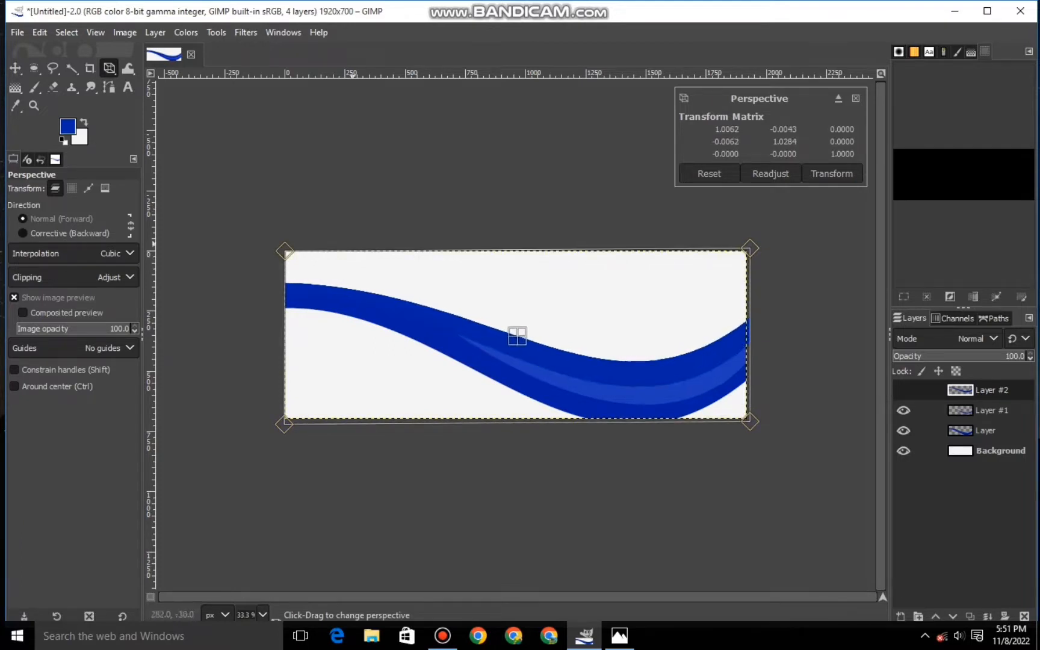
{"action": "left_click_drag", "start_coordinate": [353, 244], "coordinate": [352, 243]}
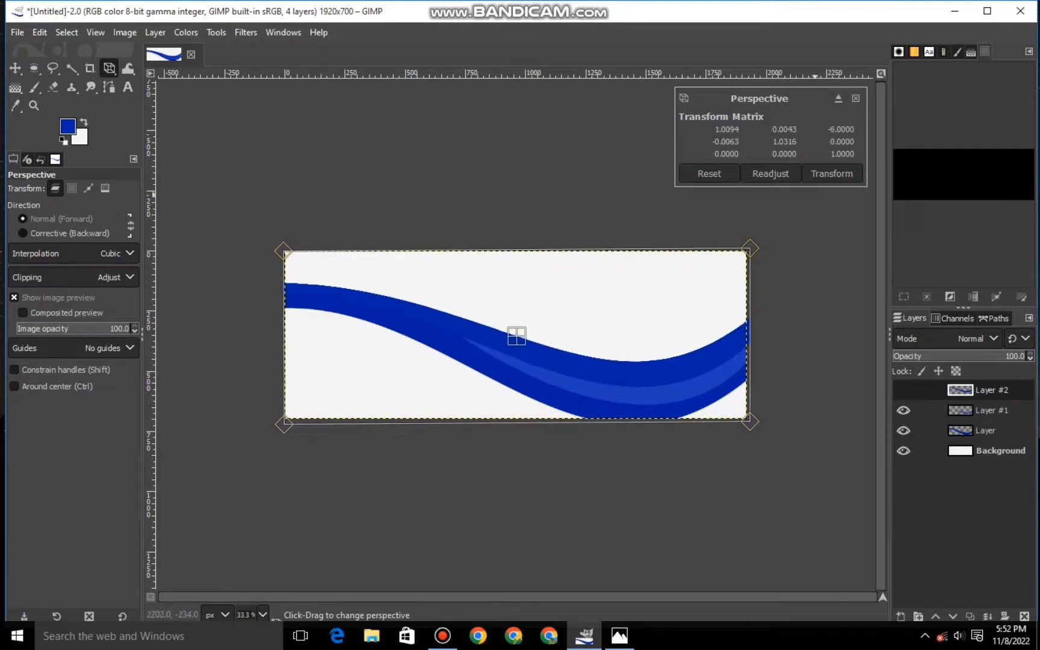
{"action": "left_click", "coordinate": [824, 174]}
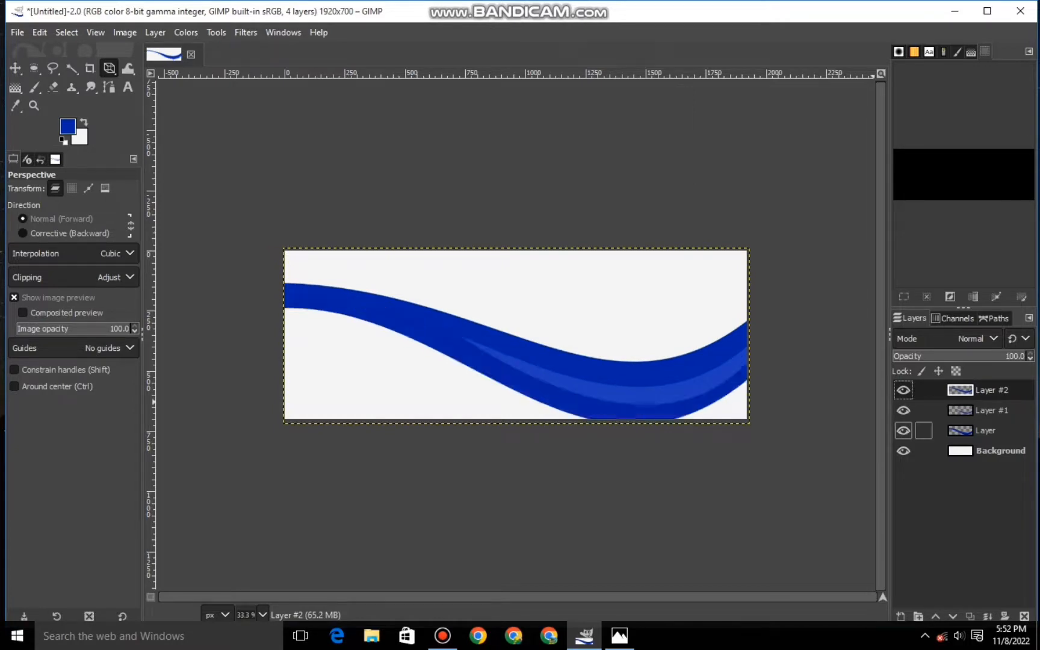
{"action": "left_click", "coordinate": [903, 431]}
{"action": "left_click", "coordinate": [903, 430]}
{"action": "left_click", "coordinate": [903, 390]}
{"action": "left_click", "coordinate": [903, 390]}
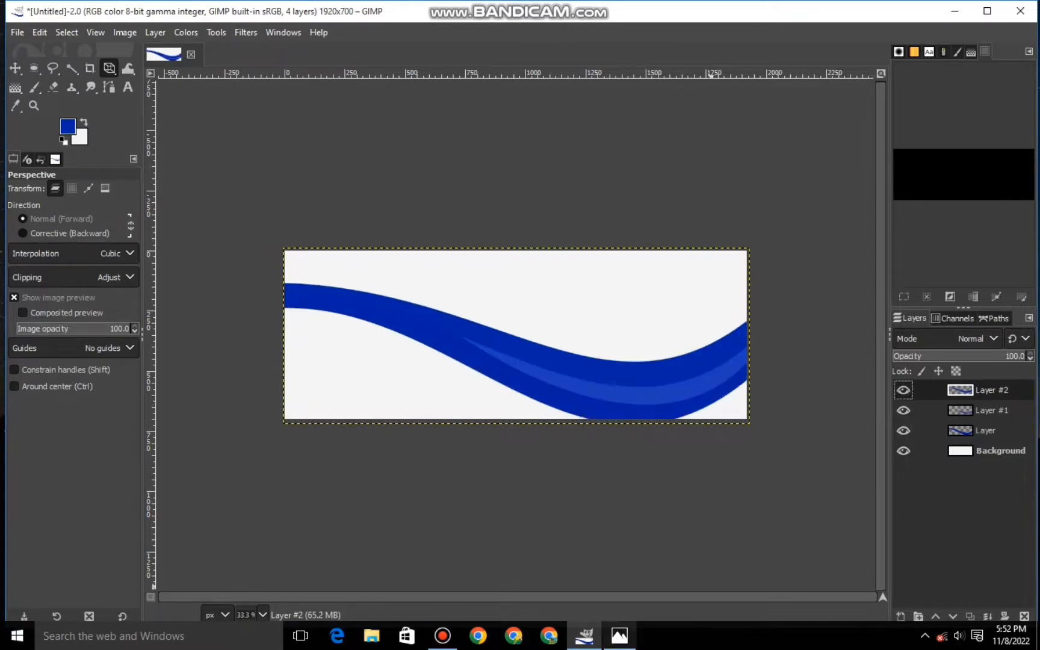
- Try a drop shadow on the top band's layer with X and Y offsets of 16, blur radius 3.59 and opacity 0.837
{"action": "left_click", "coordinate": [284, 32]}
{"action": "mouse_move", "coordinate": [246, 33]}
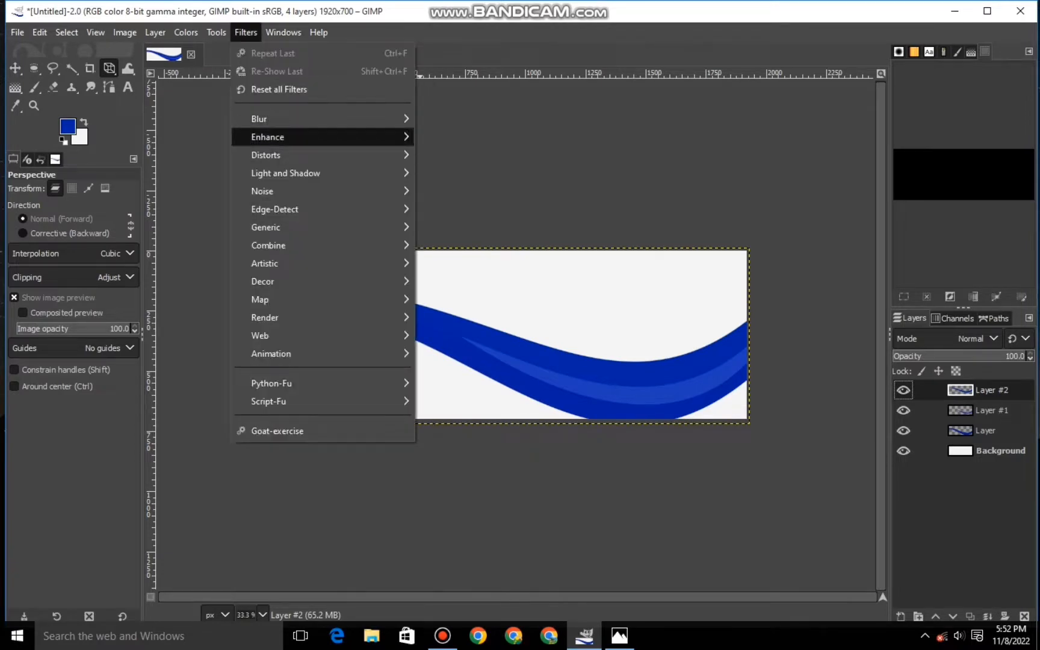
{"action": "mouse_move", "coordinate": [285, 173]}
{"action": "left_click", "coordinate": [463, 293]}
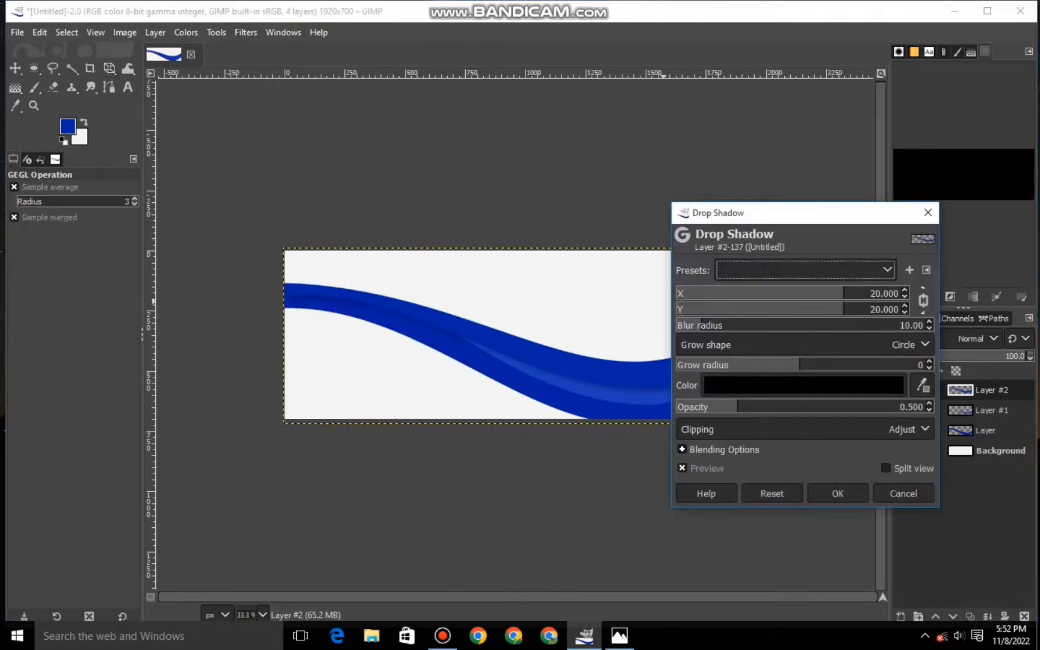
{"action": "left_click_drag", "start_coordinate": [807, 293], "coordinate": [809, 293]}
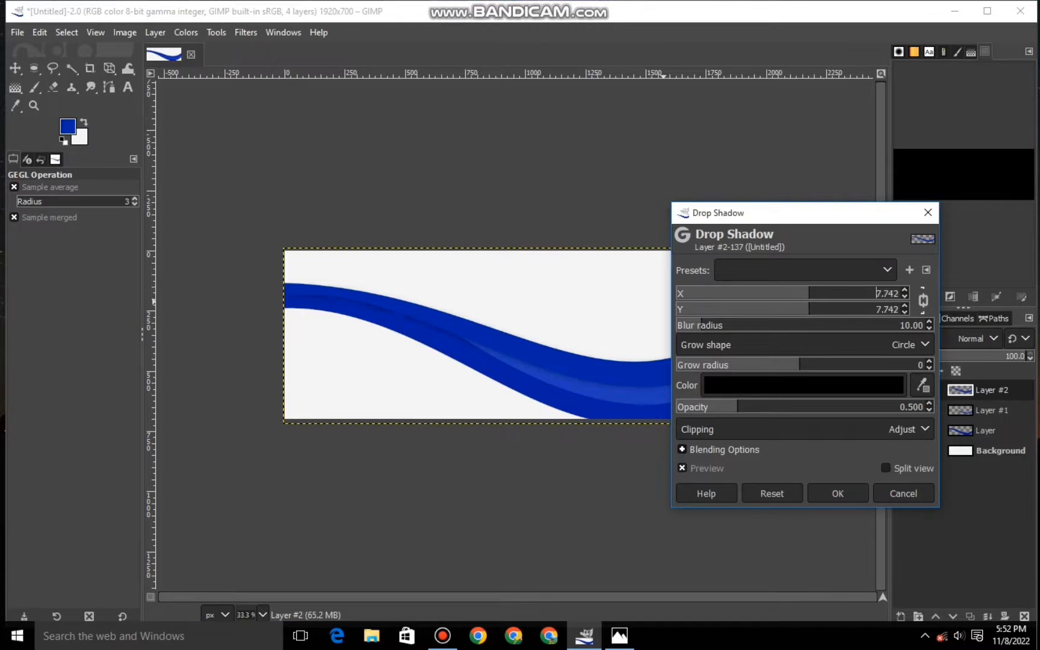
{"action": "left_click", "coordinate": [686, 325]}
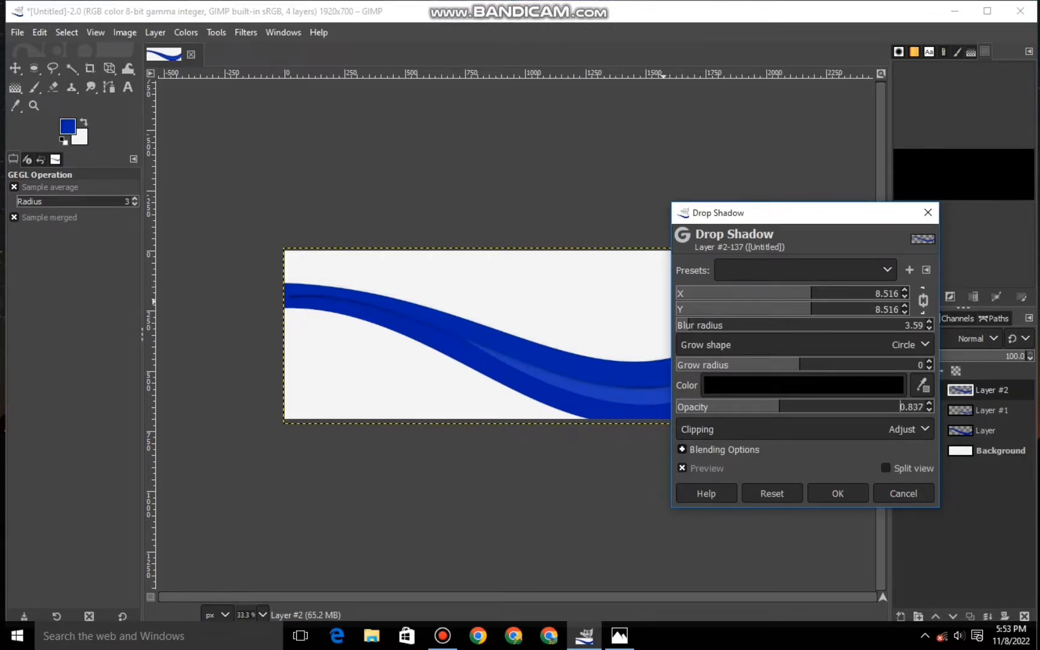
{"action": "left_click_drag", "start_coordinate": [811, 308], "coordinate": [833, 308]}
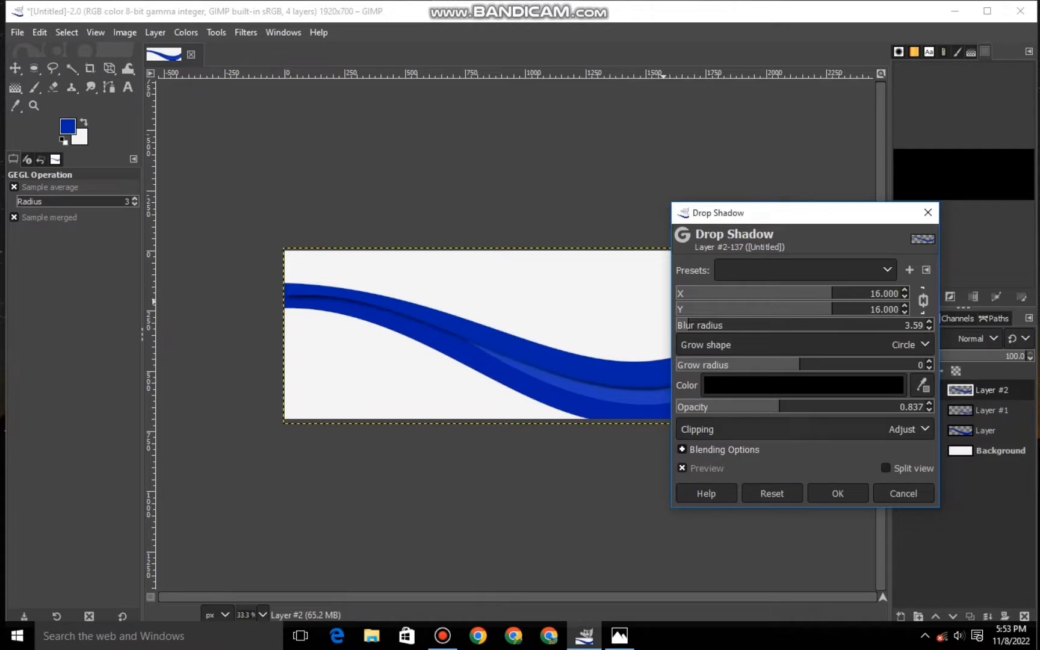
{"action": "left_click", "coordinate": [837, 492]}
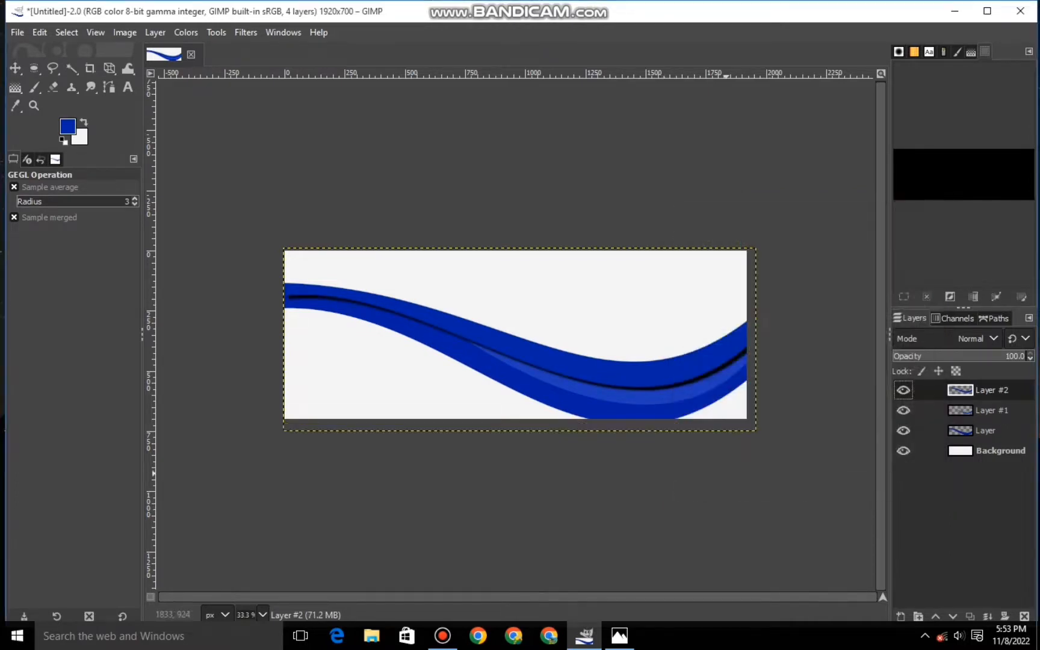
{"action": "key", "text": "ctrl+shift+f"}
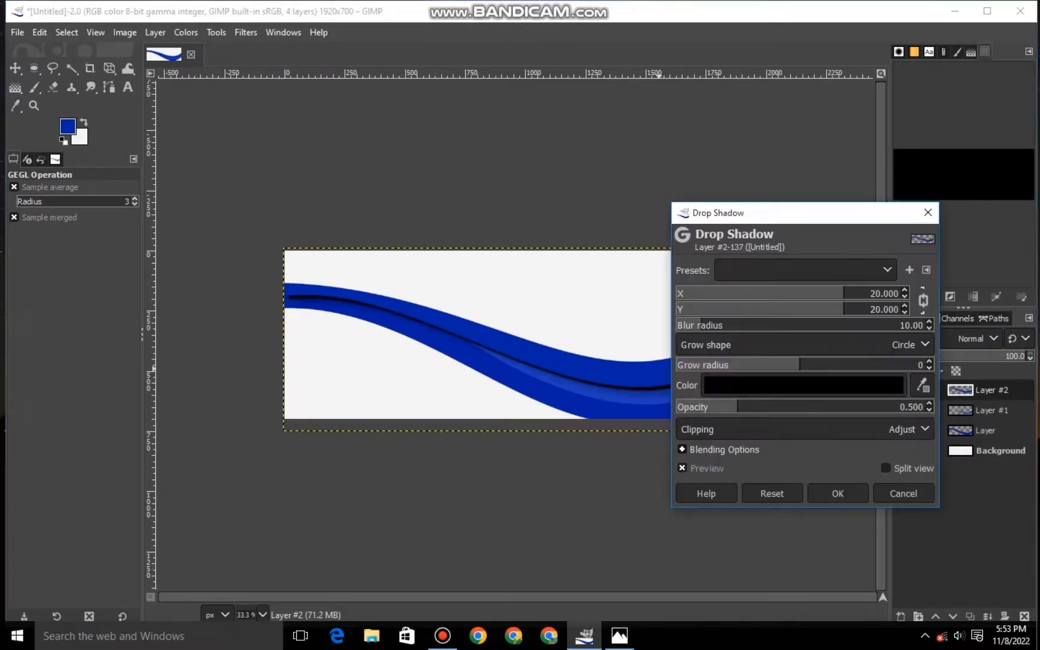
{"action": "left_click_drag", "start_coordinate": [725, 325], "coordinate": [795, 325]}
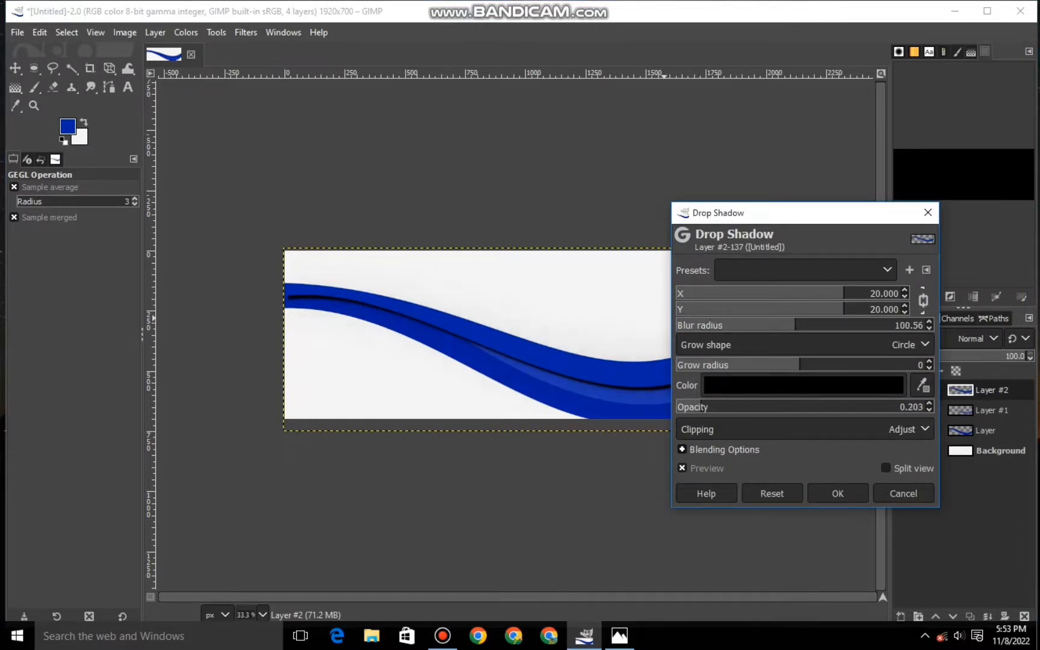
{"action": "left_click_drag", "start_coordinate": [843, 293], "coordinate": [868, 293]}
{"action": "left_click", "coordinate": [903, 493]}
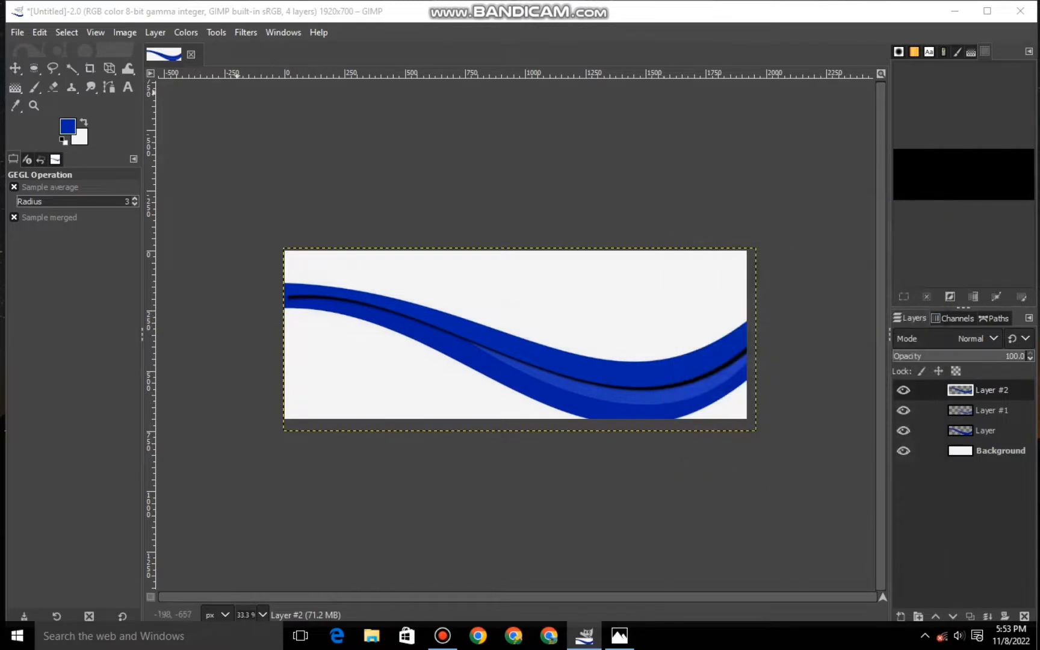
- Undo the drop shadow by reverting to the history state just before it
{"action": "left_click", "coordinate": [41, 160]}
{"action": "left_click", "coordinate": [67, 548]}
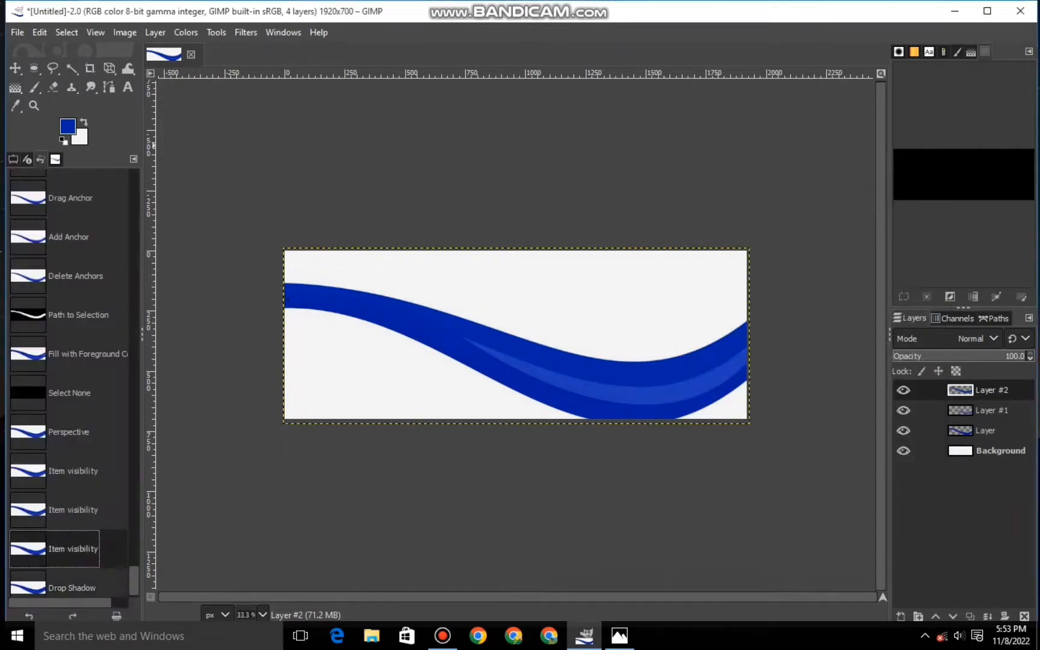
{"action": "left_click", "coordinate": [13, 160]}
- Apply a drop shadow to the top band's layer with opacity raised to about 0.83 and a reduced, linked X and Y offset
{"action": "left_click", "coordinate": [245, 32]}
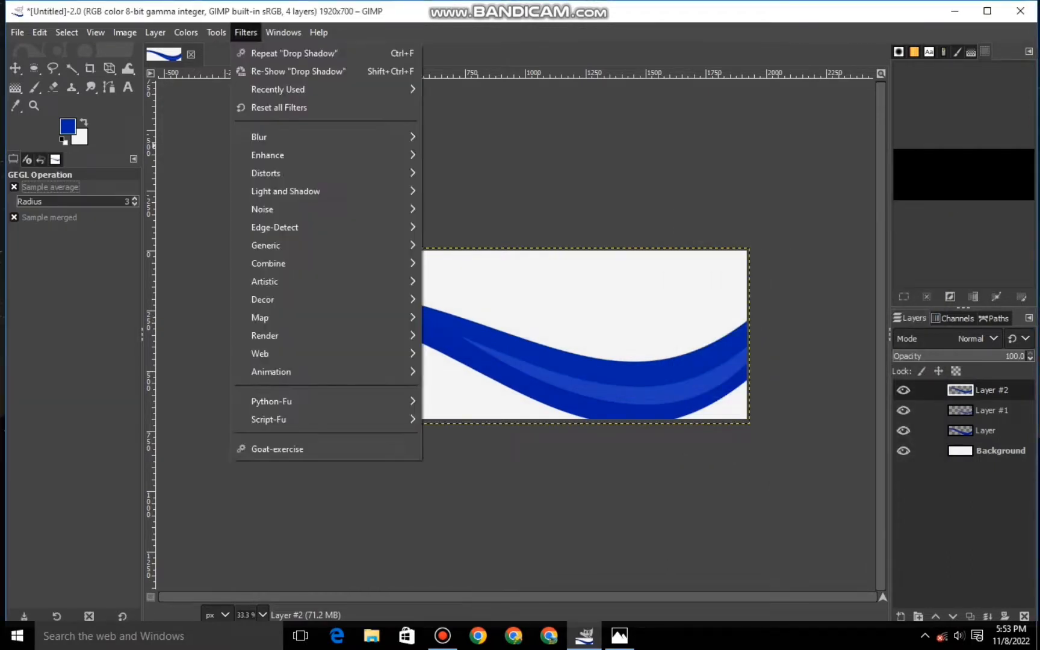
{"action": "mouse_move", "coordinate": [286, 190]}
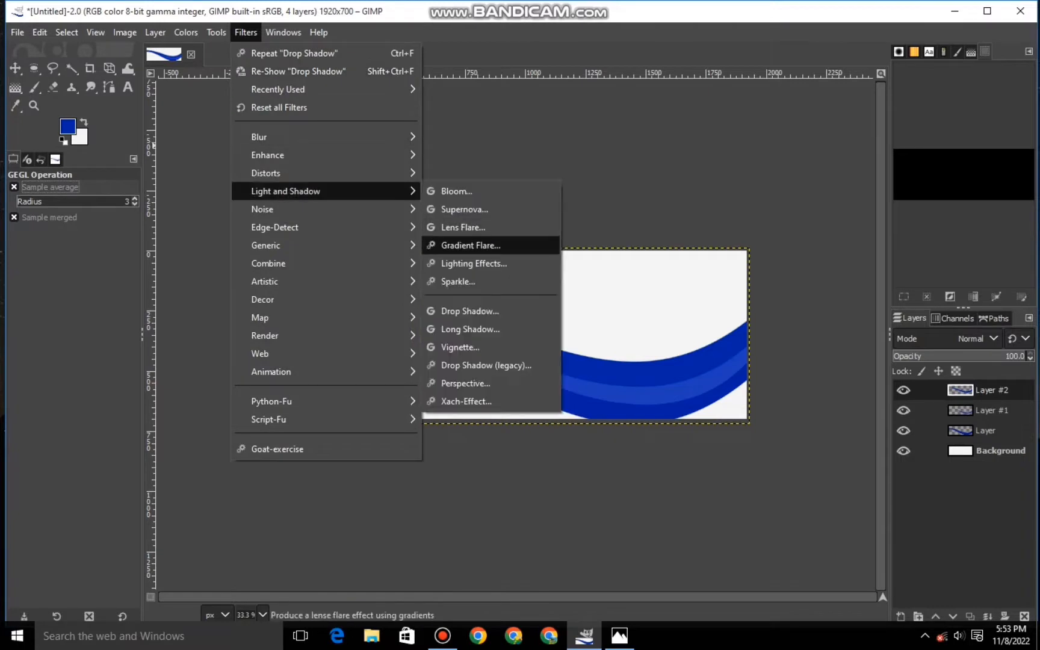
{"action": "left_click", "coordinate": [469, 311]}
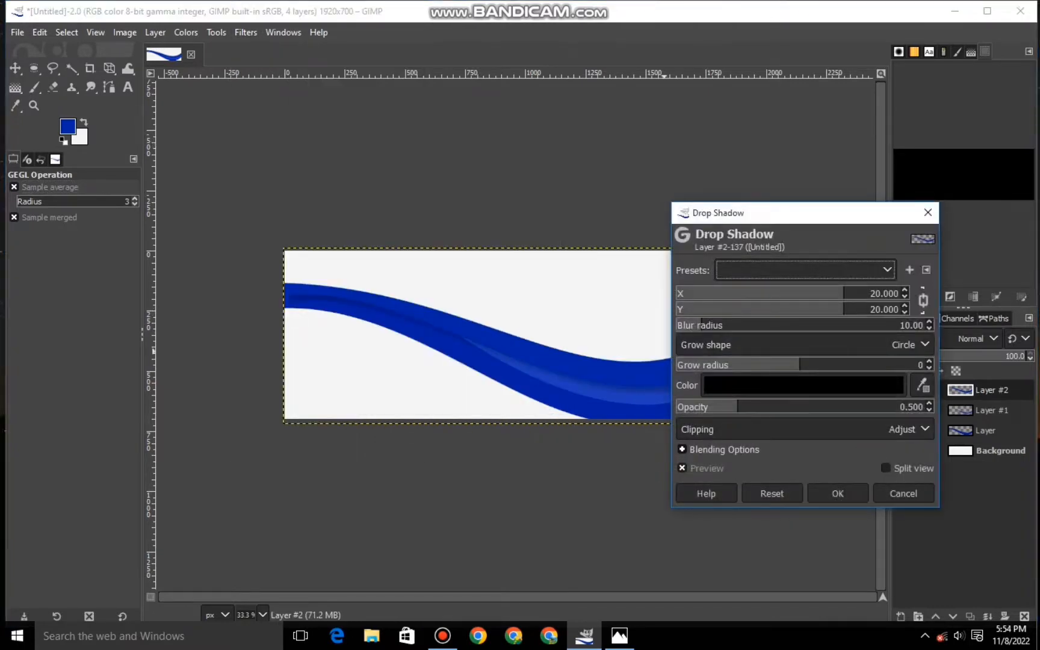
{"action": "left_click", "coordinate": [752, 407]}
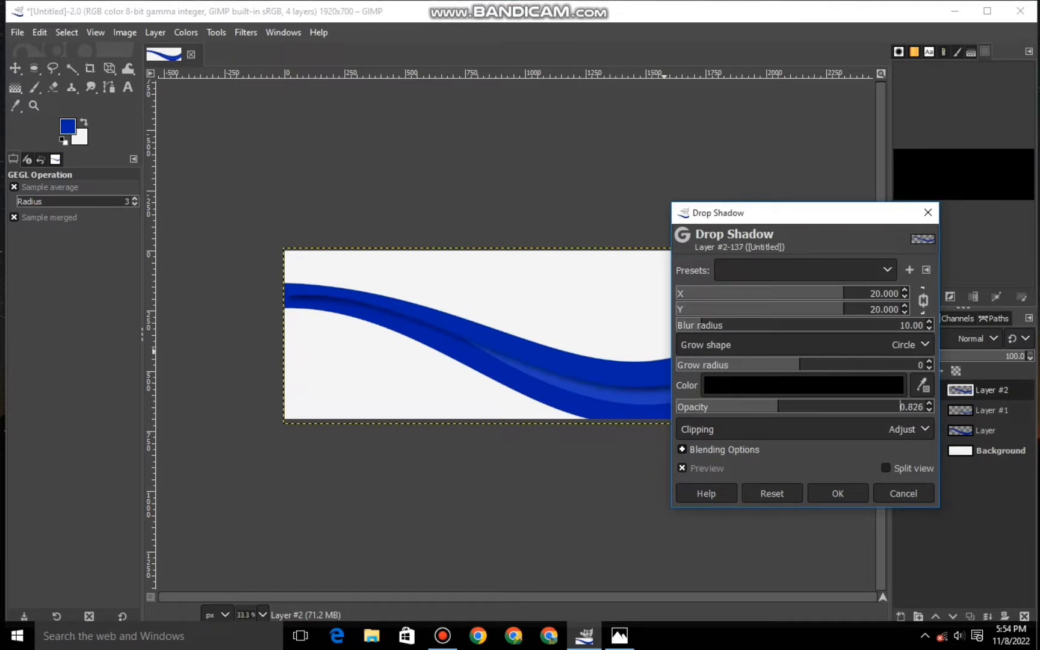
{"action": "left_click_drag", "start_coordinate": [808, 310], "coordinate": [829, 309]}
{"action": "left_click", "coordinate": [837, 492]}
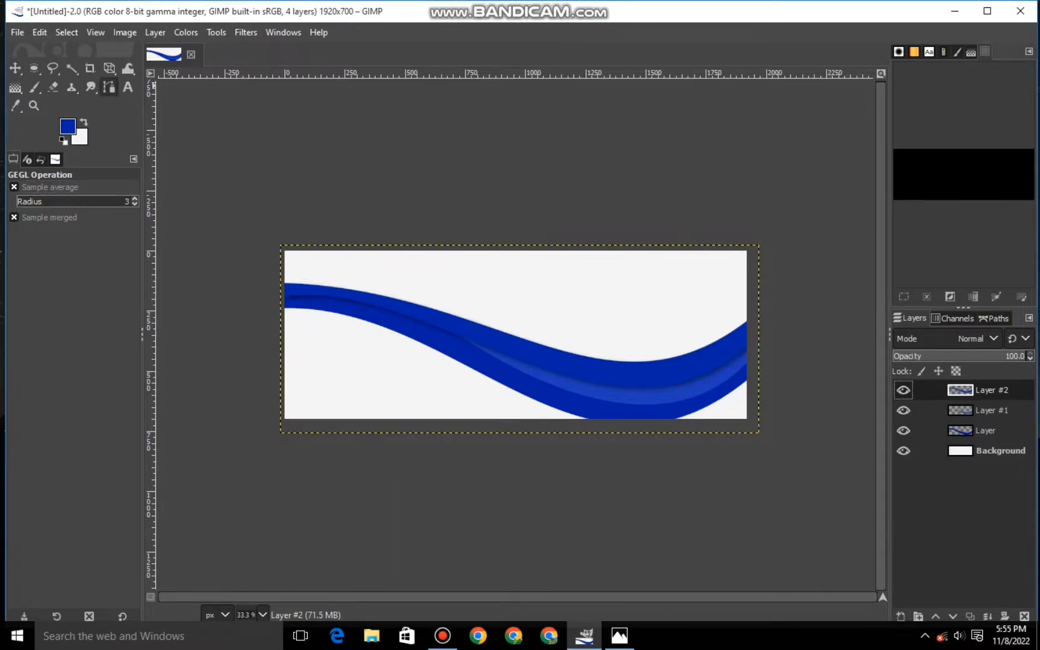
- Add a new layer and draw a path segment from below the canvas's bottom edge to above its top edge near the right corner
{"action": "left_click", "coordinate": [108, 87]}
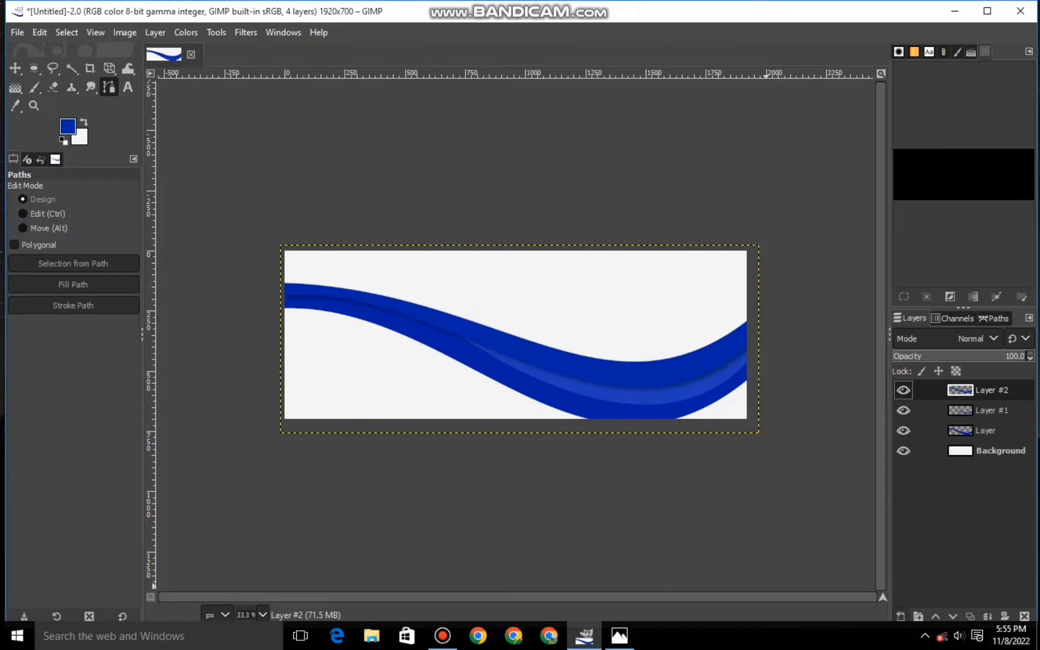
{"action": "left_click", "coordinate": [900, 616]}
{"action": "left_click", "coordinate": [928, 597]}
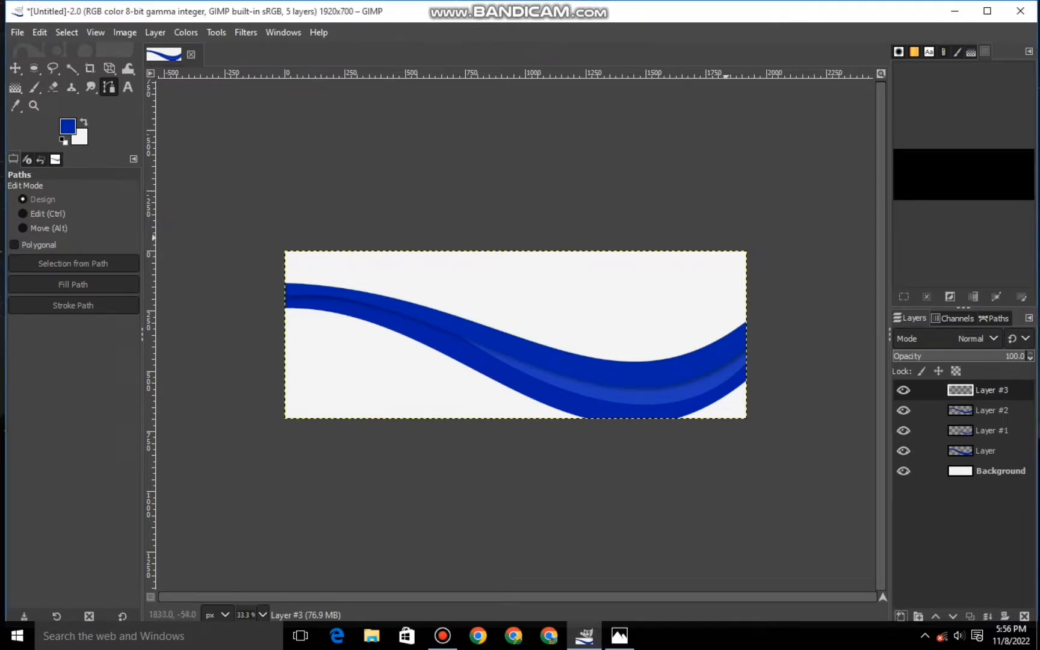
{"action": "left_click", "coordinate": [547, 429]}
{"action": "left_click_drag", "start_coordinate": [548, 429], "coordinate": [563, 424]}
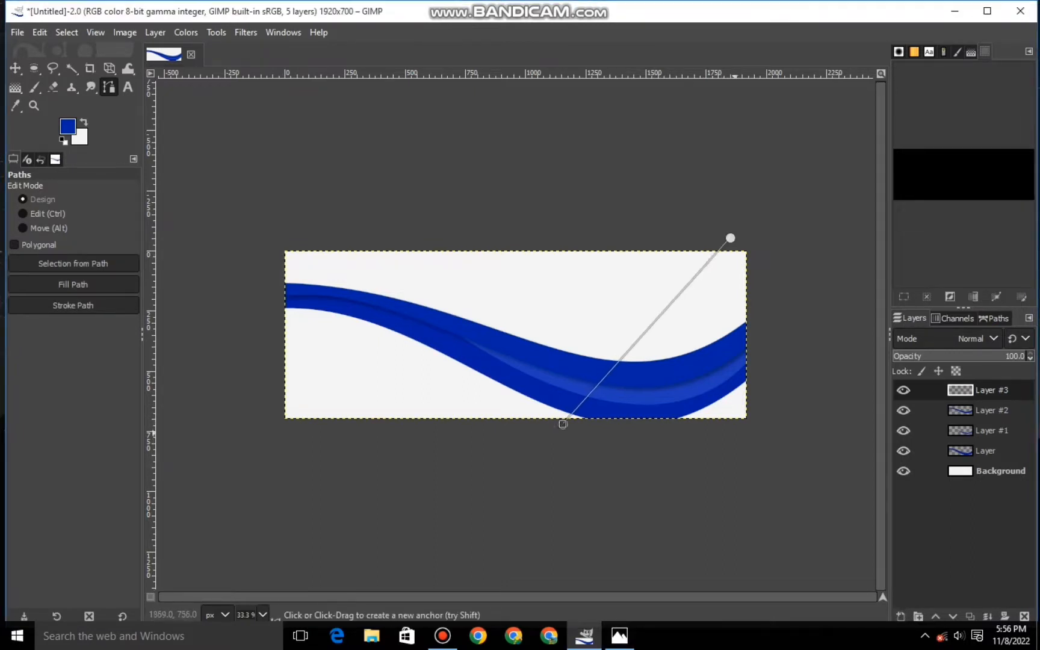
- Bend the path segment into a smooth S-shaped curve that crosses the ribbon
{"action": "left_click_drag", "start_coordinate": [646, 338], "coordinate": [588, 302]}
{"action": "left_click_drag", "start_coordinate": [664, 200], "coordinate": [659, 341]}
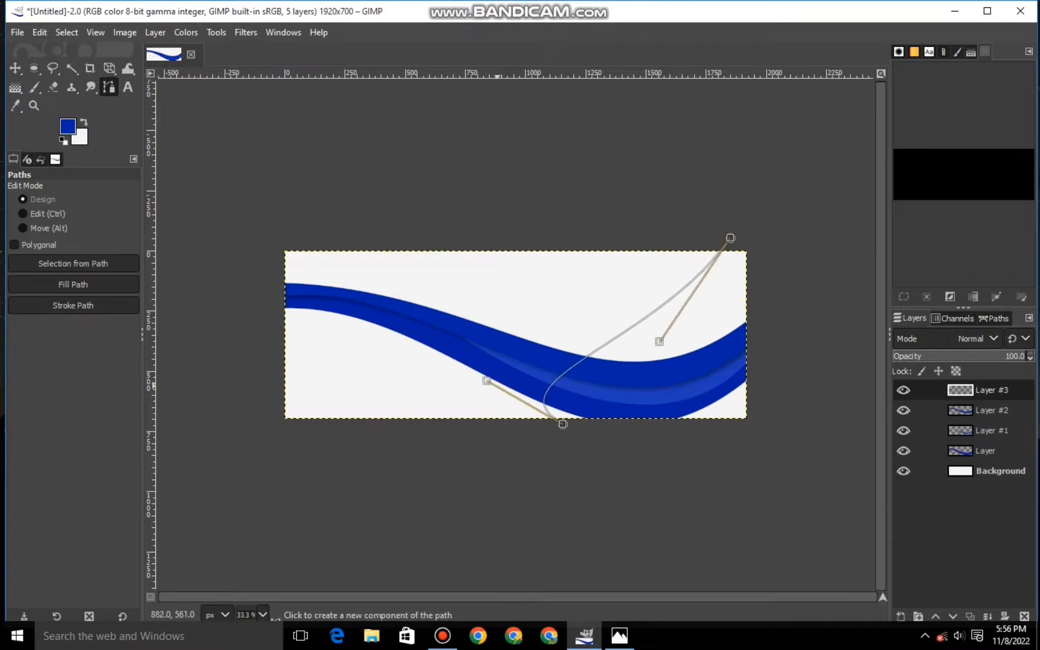
{"action": "left_click_drag", "start_coordinate": [487, 380], "coordinate": [515, 327]}
{"action": "left_click_drag", "start_coordinate": [659, 341], "coordinate": [676, 365]}
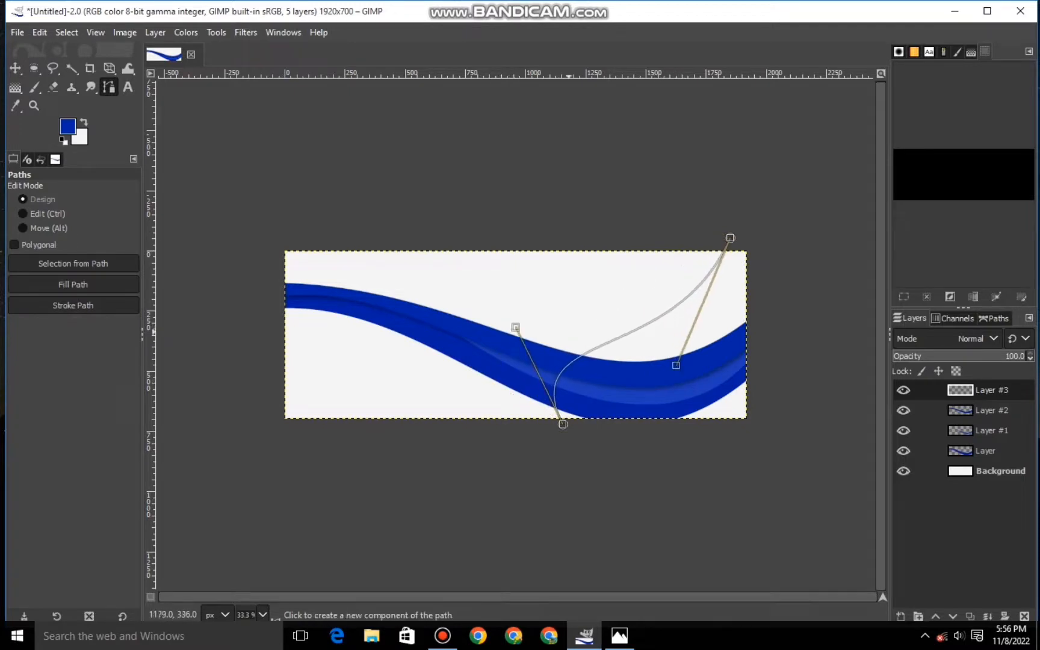
{"action": "mouse_move", "coordinate": [515, 327]}
{"action": "left_mouse_down"}
{"action": "mouse_move", "coordinate": [538, 294]}
{"action": "mouse_move", "coordinate": [531, 317]}
{"action": "left_mouse_up"}
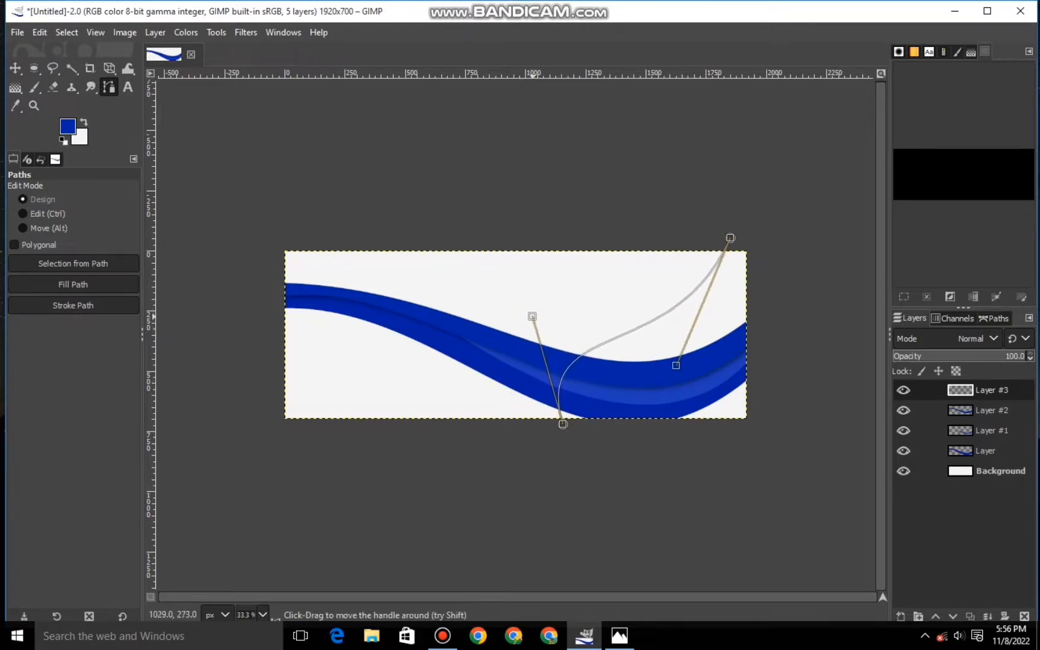
- Shift the curve's lower anchor to the right, close the path around the canvas's right side and convert it to a selection
{"action": "left_click", "coordinate": [577, 443]}
{"action": "left_click_drag", "start_coordinate": [563, 424], "coordinate": [756, 426]}
{"action": "left_click", "coordinate": [758, 242]}
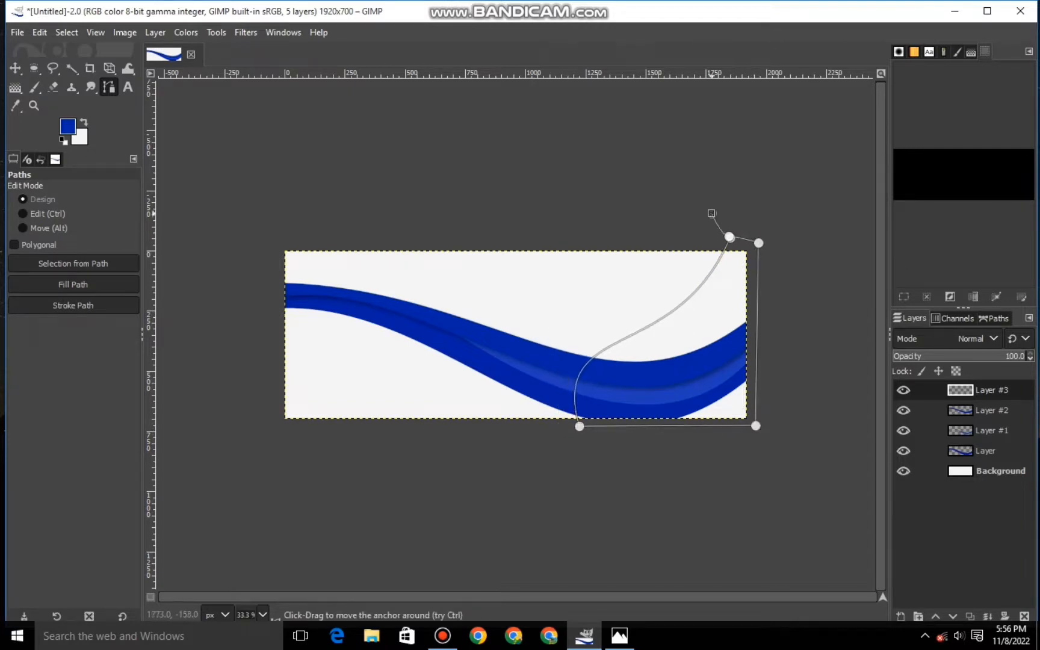
{"action": "key", "text": "Return"}
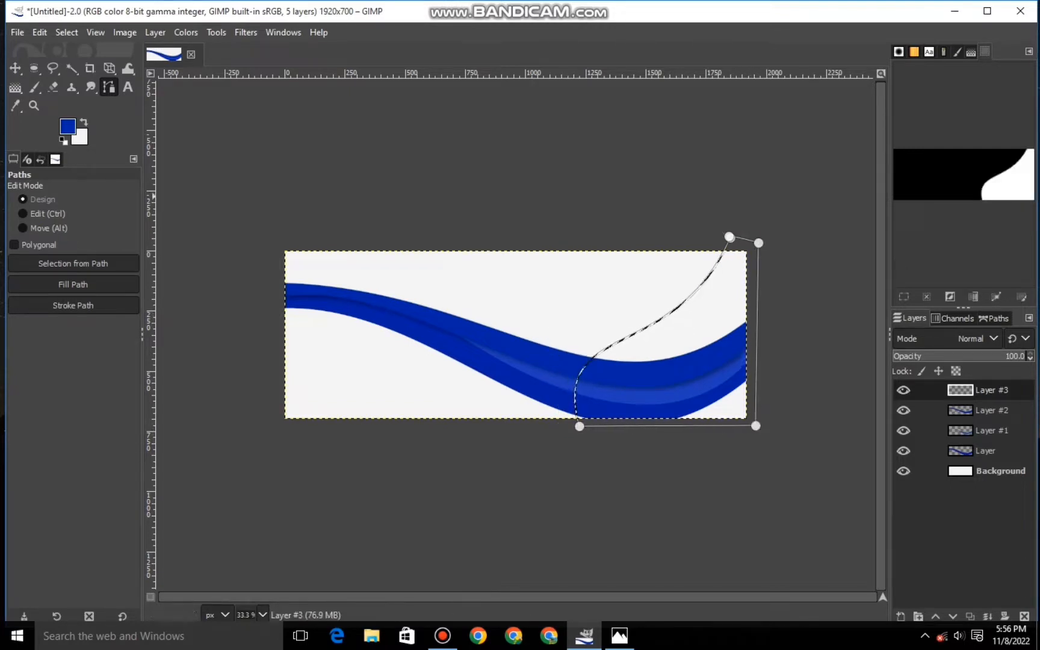
- Set the foreground color to a golden orange and fill the selected area on the right side with it
{"action": "left_click", "coordinate": [68, 126]}
{"action": "left_click_drag", "start_coordinate": [135, 168], "coordinate": [135, 172]}
{"action": "left_click_drag", "start_coordinate": [118, 77], "coordinate": [124, 79]}
{"action": "left_click", "coordinate": [188, 247]}
{"action": "right_click", "coordinate": [668, 350]}
{"action": "mouse_move", "coordinate": [696, 385]}
{"action": "left_click", "coordinate": [836, 427]}
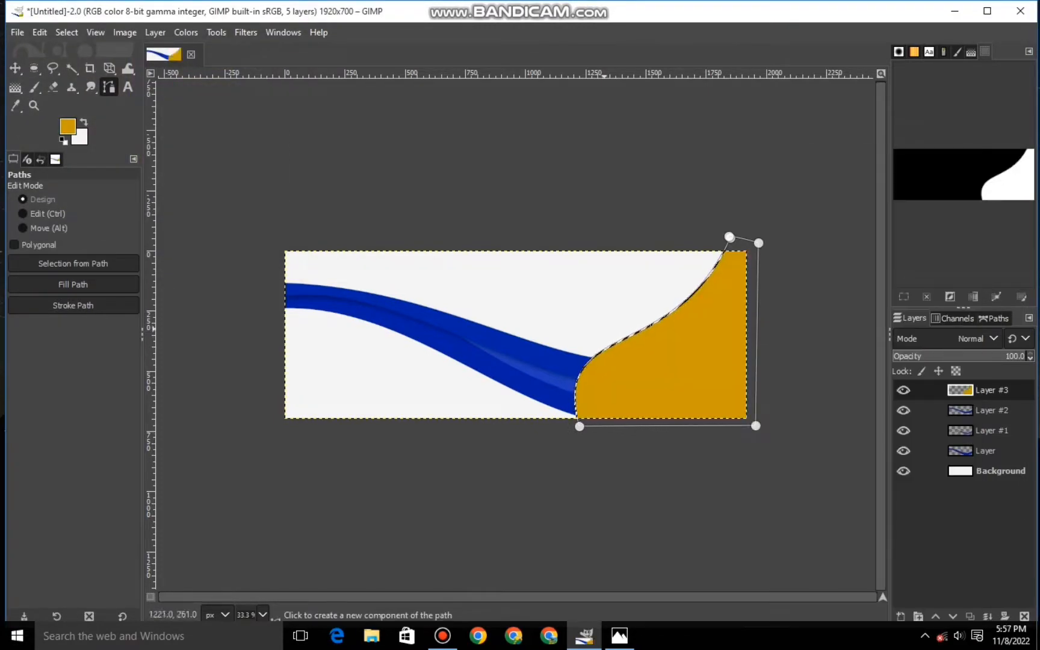
- Set the golden shape's layer to the Linear light blend mode
{"action": "key", "text": "m"}
{"action": "left_click", "coordinate": [975, 338]}
{"action": "scroll", "coordinate": [960, 199], "scroll_direction": "down", "scroll_amount": 4}
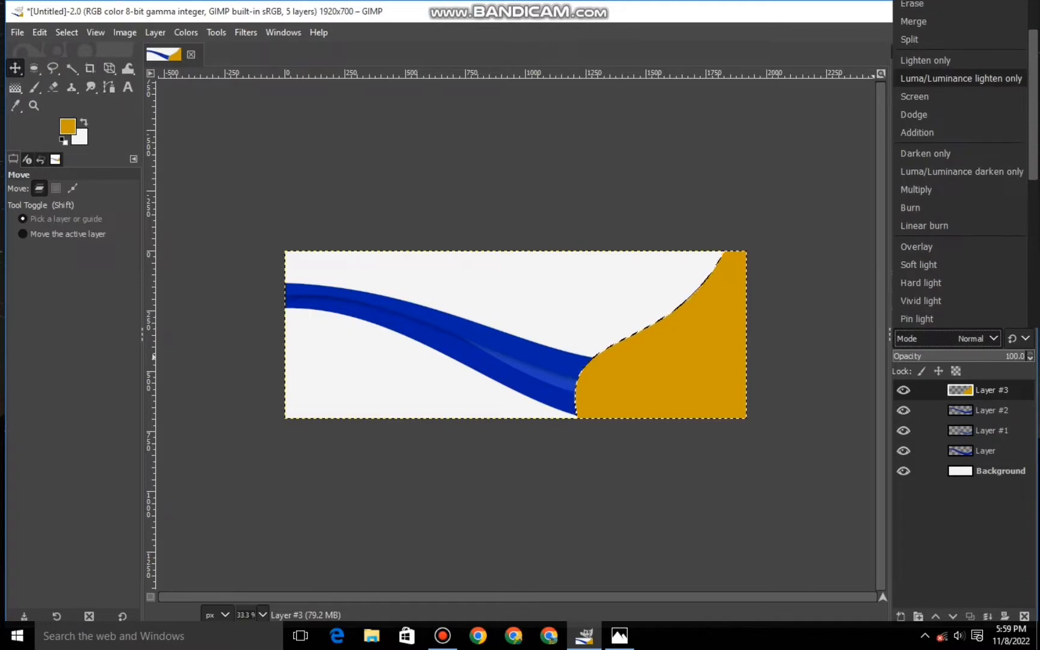
{"action": "left_click", "coordinate": [923, 311]}
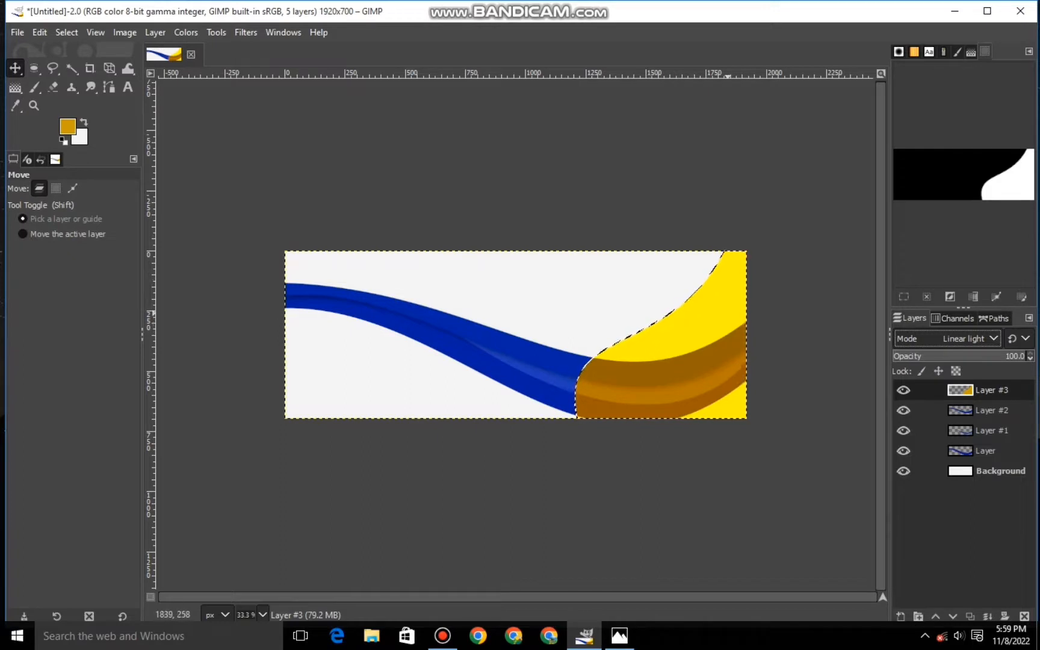
- Draw a path curve along the ribbon's lower edge across the canvas's lower-right corner and adjust its anchors to match
{"action": "left_click", "coordinate": [109, 87]}
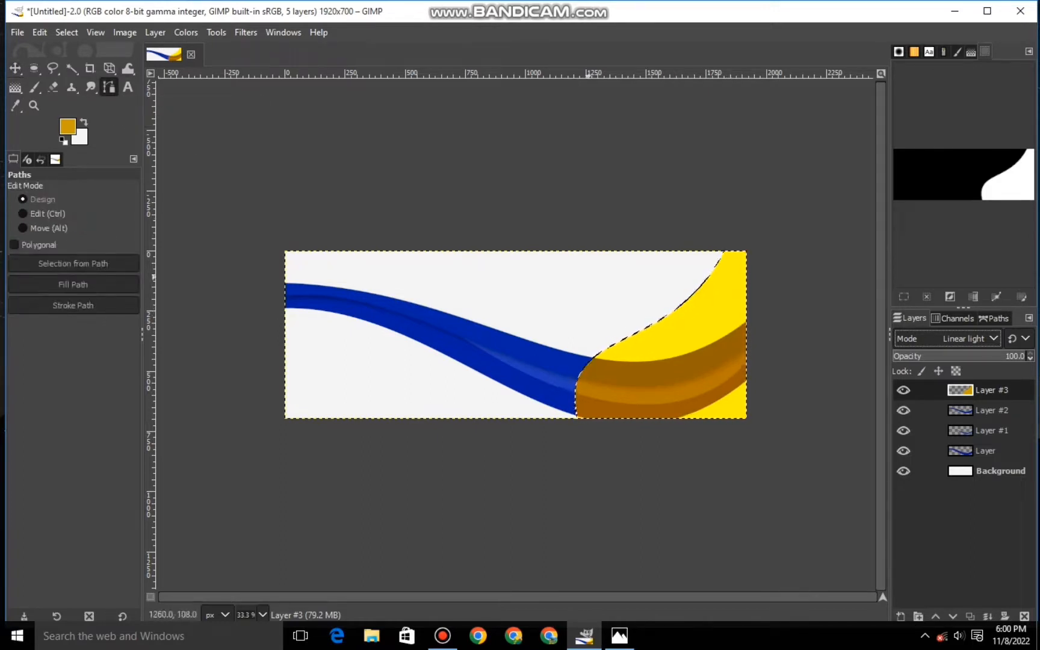
{"action": "left_click", "coordinate": [749, 380]}
{"action": "left_click", "coordinate": [661, 421]}
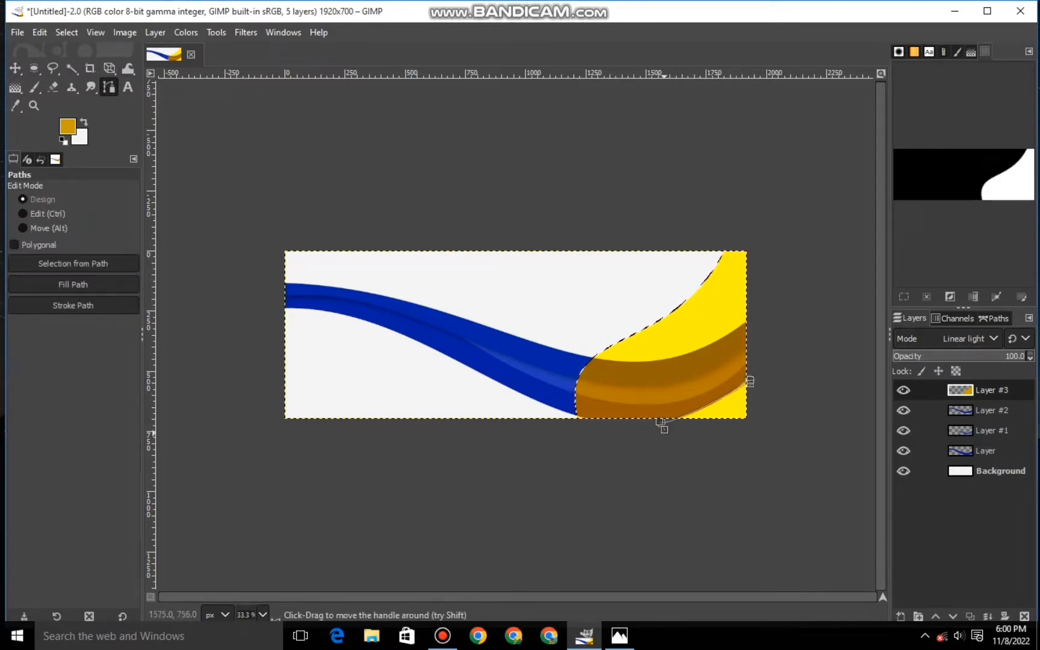
{"action": "scroll", "coordinate": [660, 422], "scroll_direction": "up", "scroll_amount": 2}
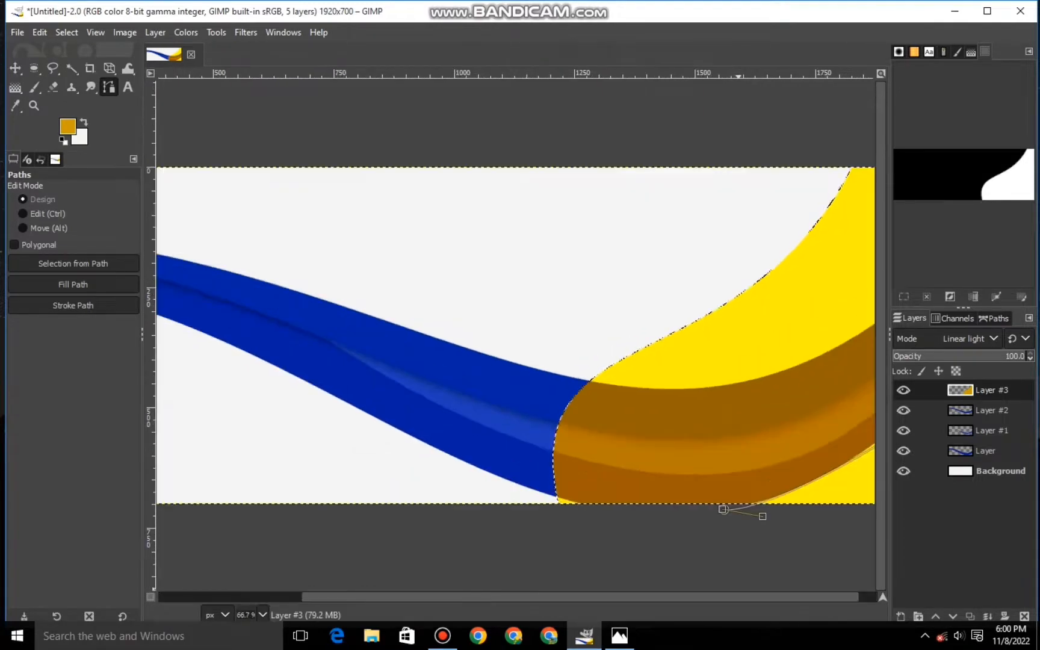
{"action": "scroll", "coordinate": [700, 509], "scroll_direction": "down", "scroll_amount": 1}
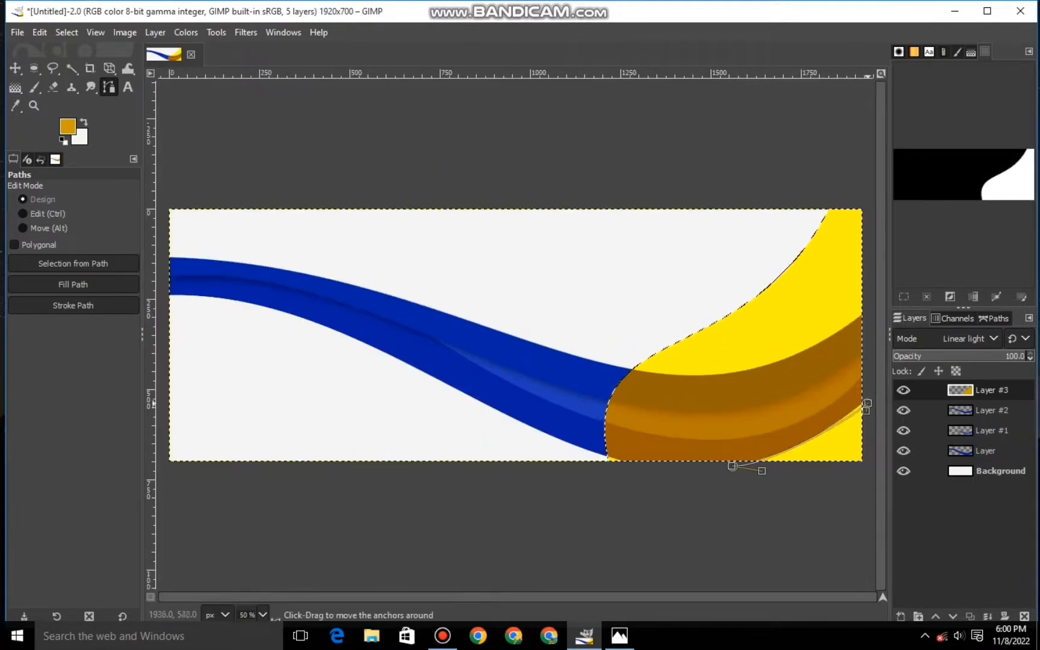
{"action": "left_click_drag", "start_coordinate": [730, 460], "coordinate": [769, 470]}
- Close the path around the canvas's lower-right corner and convert it to a selection
{"action": "left_click", "coordinate": [868, 398]}
{"action": "left_click", "coordinate": [867, 465]}
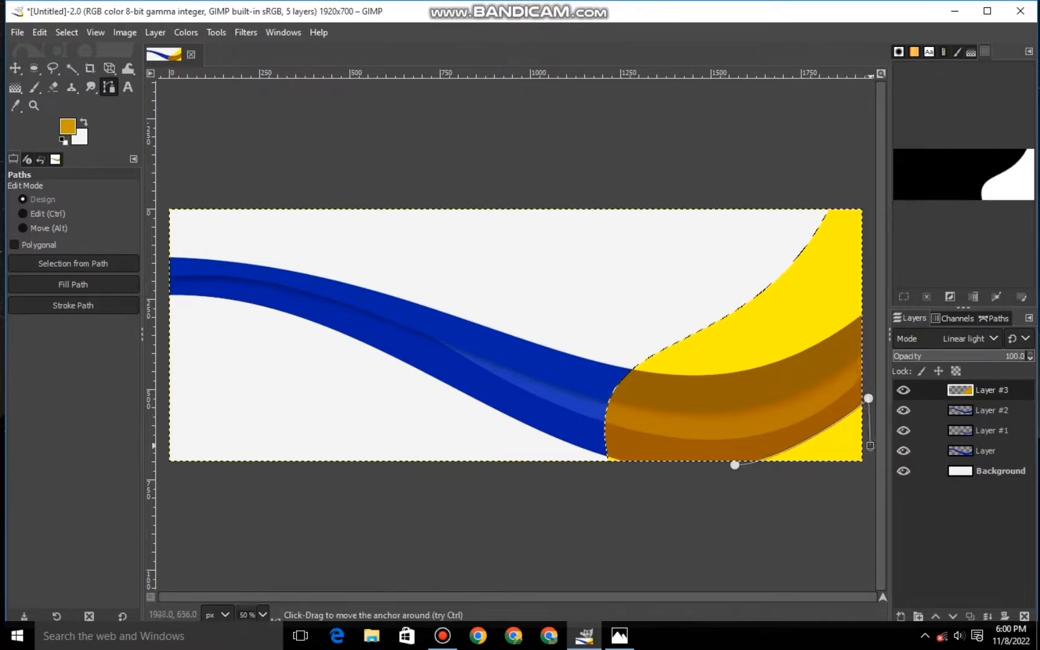
{"action": "left_click", "coordinate": [841, 469]}
{"action": "left_click_drag", "start_coordinate": [841, 469], "coordinate": [735, 465]}
{"action": "key", "text": "Return"}
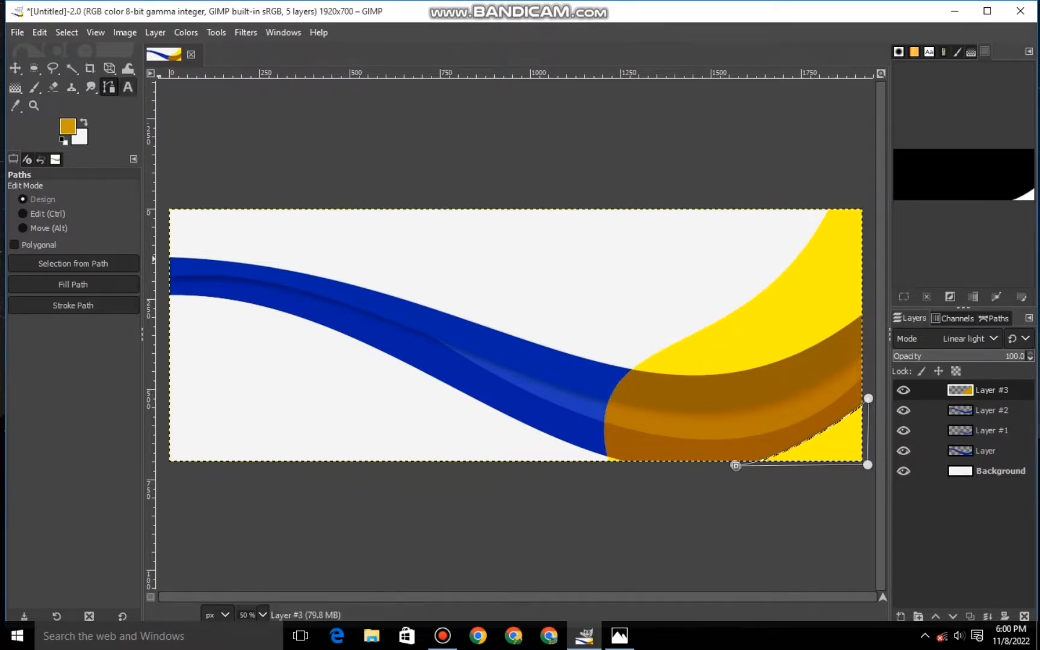
- Erase the yellow in the selected lower-right corner and clear the selection
{"action": "key", "text": "shift+e"}
{"action": "left_click_drag", "start_coordinate": [803, 387], "coordinate": [858, 429]}
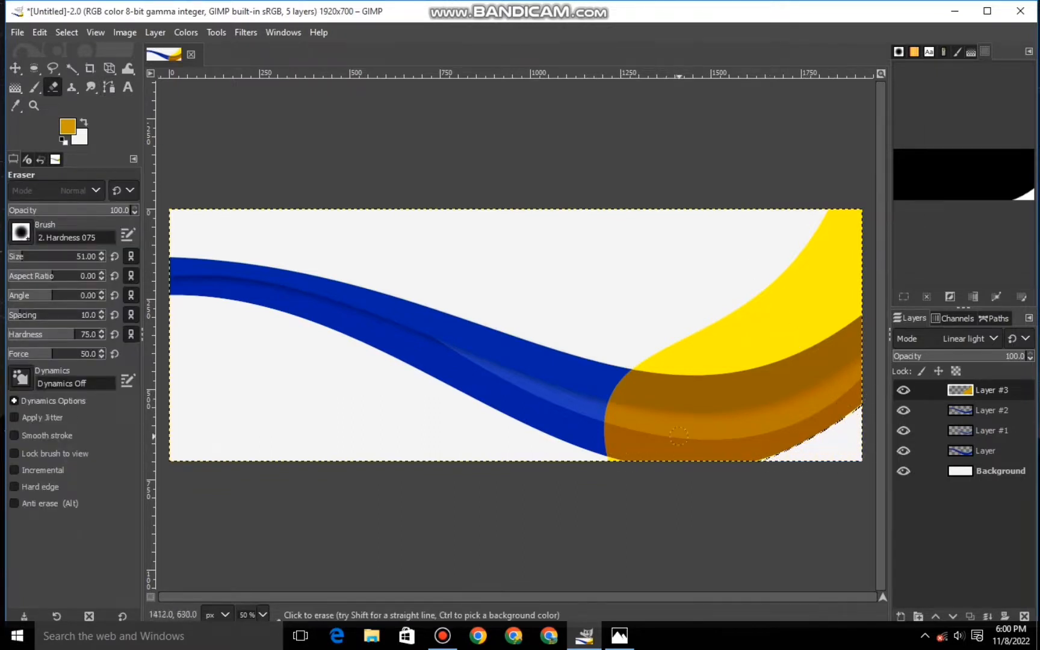
{"action": "left_click", "coordinate": [66, 33]}
{"action": "left_click", "coordinate": [78, 68]}
- Start a text box across the banner's upper middle and set the foreground color to black (000000)
{"action": "key", "text": "minus"}
{"action": "key", "text": "minus"}
{"action": "key", "text": "t"}
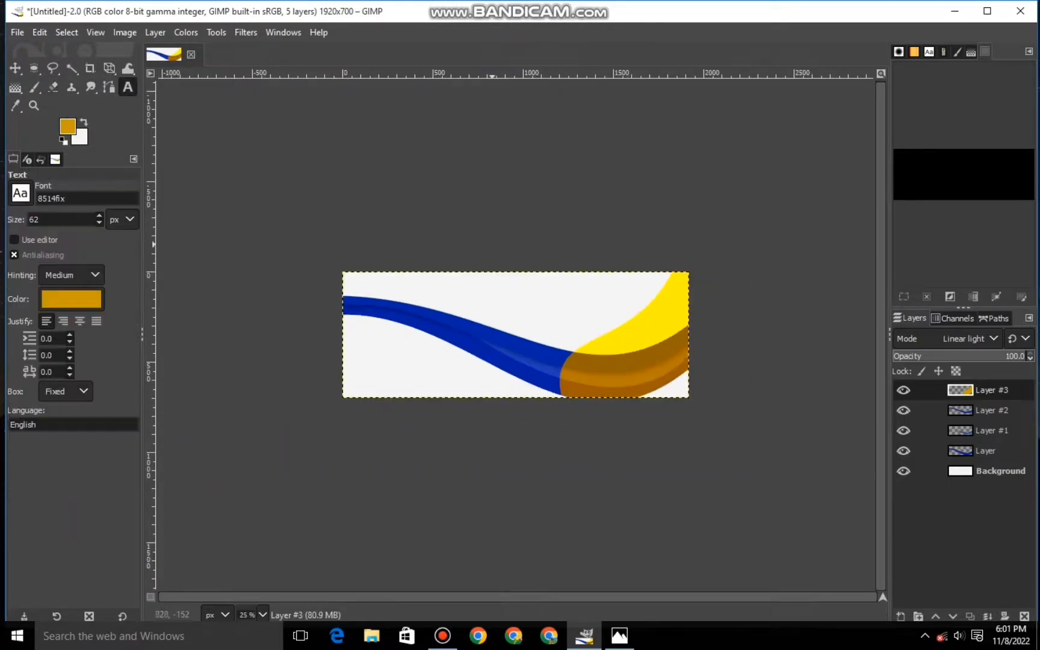
{"action": "key", "text": "plus"}
{"action": "left_click_drag", "start_coordinate": [461, 252], "coordinate": [686, 301]}
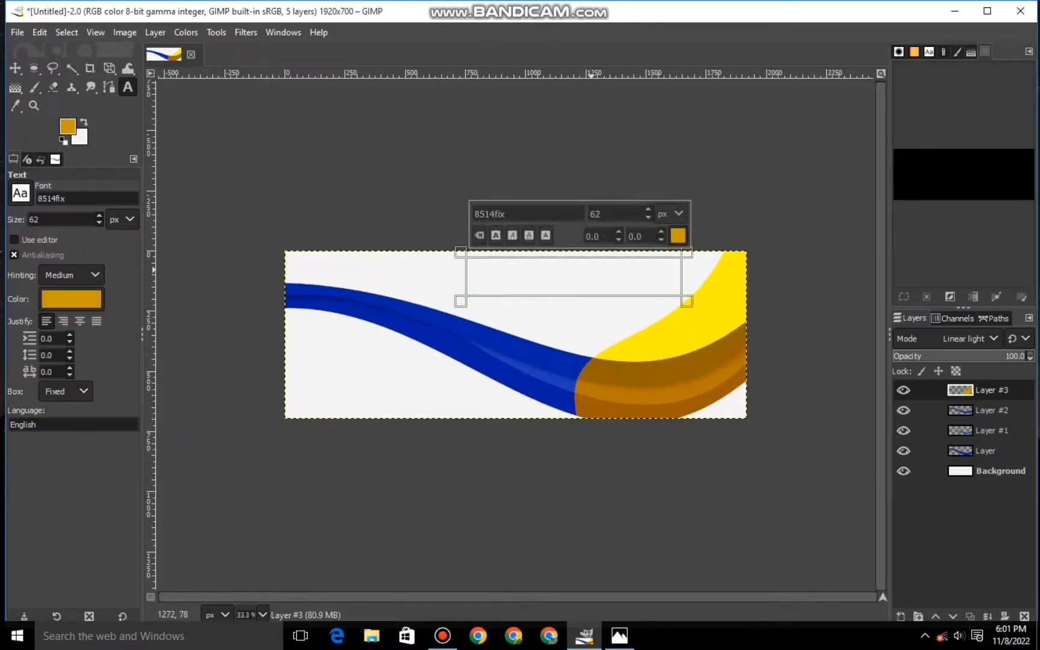
{"action": "type", "text": "W"}
{"action": "key", "text": "BackSpace"}
{"action": "left_click", "coordinate": [67, 127]}
{"action": "left_click", "coordinate": [241, 218]}
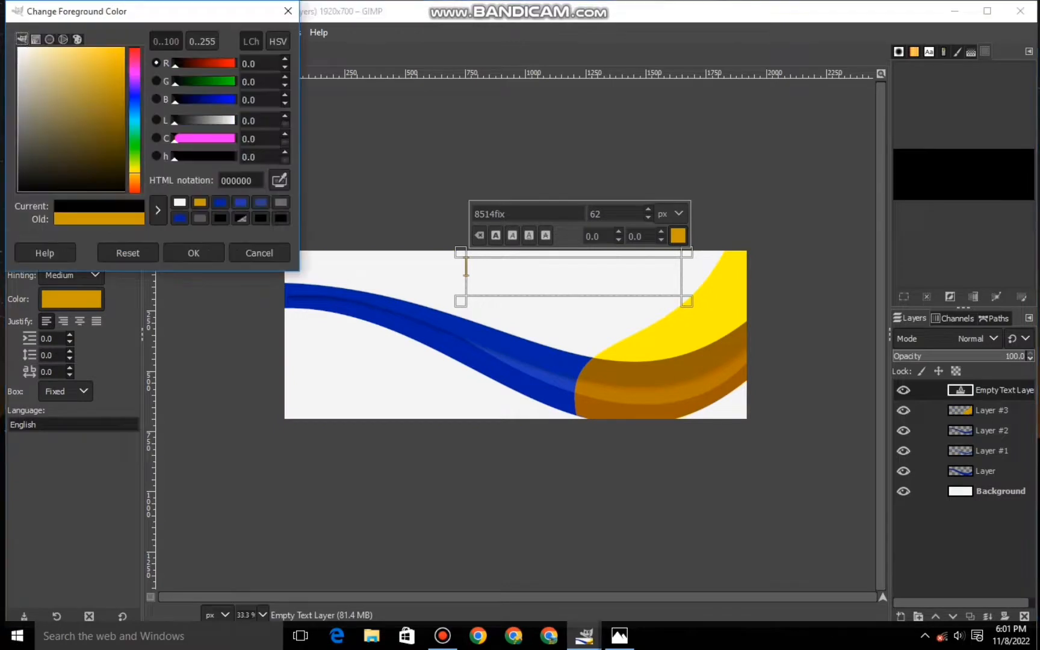
{"action": "left_click", "coordinate": [194, 253]}
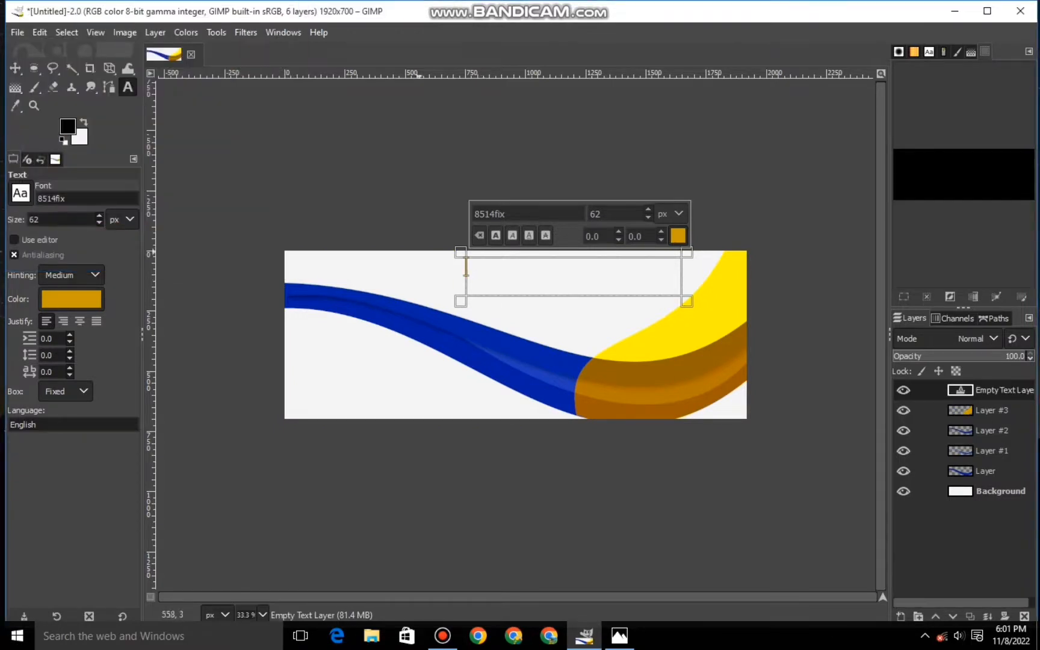
- Add the black text "WEB BANNER" in a new box at the banner's upper middle and set its font size to 112 px
{"action": "left_click", "coordinate": [400, 265]}
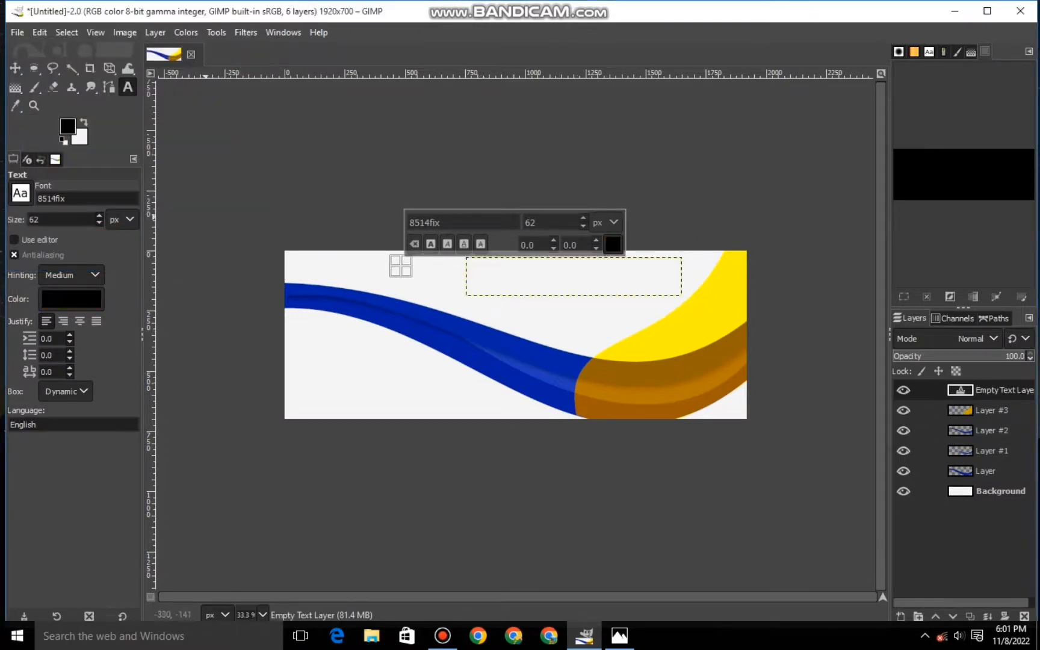
{"action": "left_click_drag", "start_coordinate": [460, 266], "coordinate": [690, 295]}
{"action": "left_click_drag", "start_coordinate": [526, 261], "coordinate": [525, 252]}
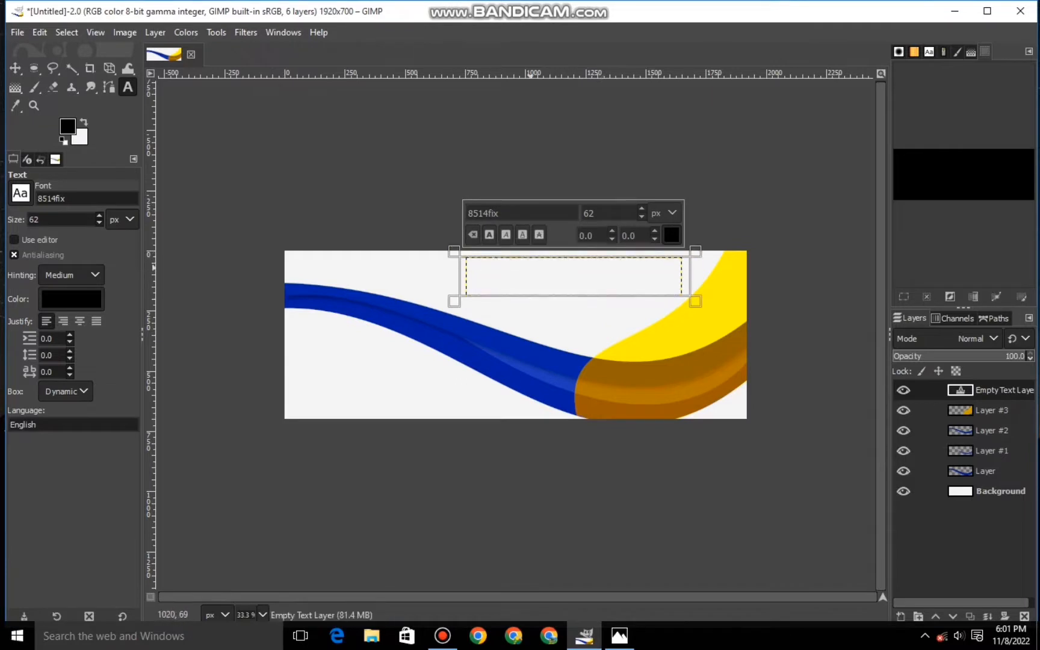
{"action": "type", "text": "WEB BANNER"}
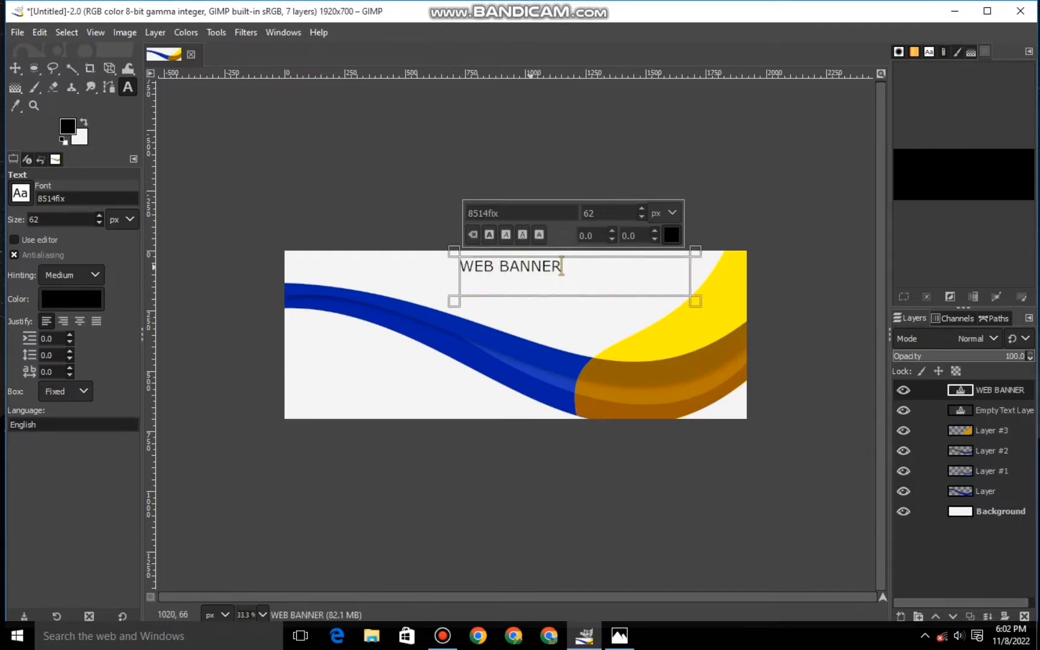
{"action": "key", "text": "ctrl+a"}
{"action": "scroll", "coordinate": [585, 214], "scroll_direction": "up", "scroll_amount": 20}
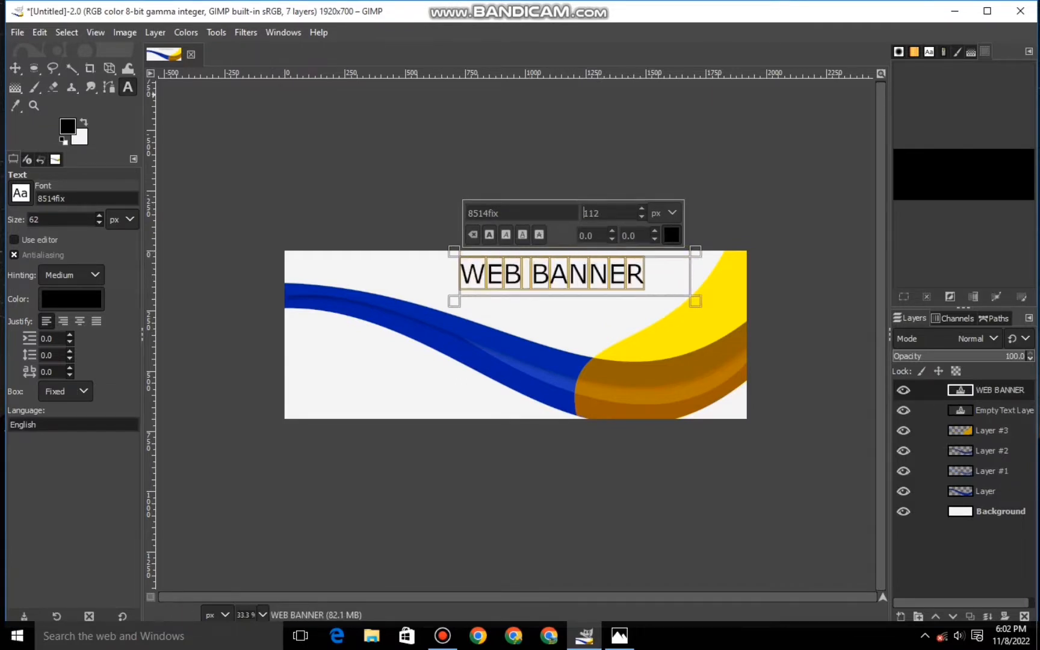
- Scale the WEB BANNER text layer to about 871 × 150 px and place it near the top edge, just before the yellow shape
{"action": "left_click", "coordinate": [109, 69]}
{"action": "left_click", "coordinate": [163, 106]}
{"action": "left_click_drag", "start_coordinate": [575, 278], "coordinate": [594, 269]}
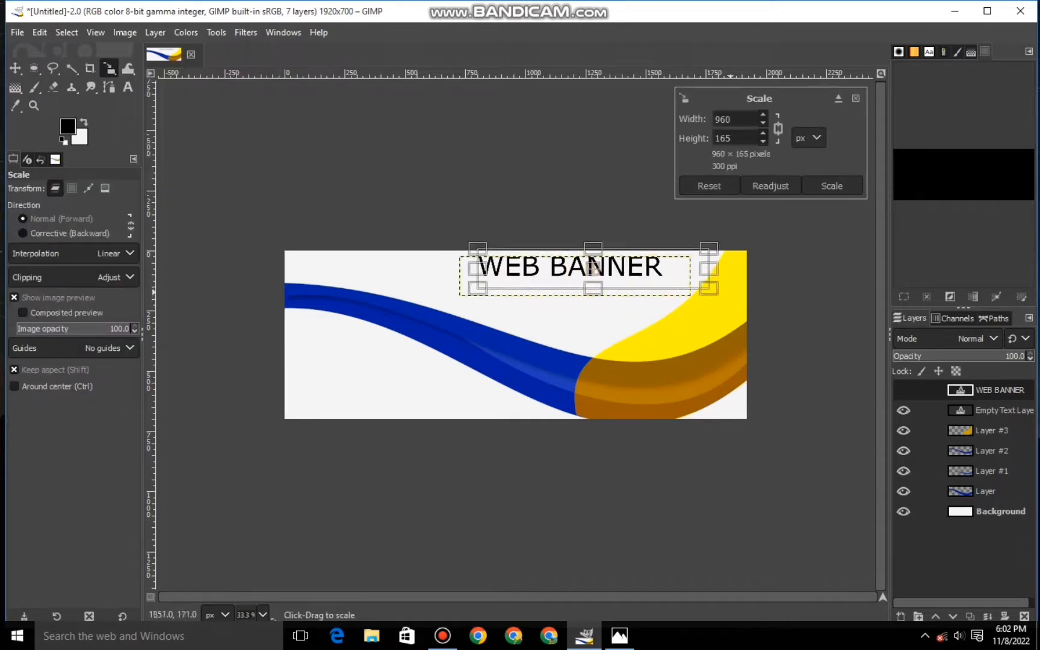
{"action": "left_click_drag", "start_coordinate": [717, 294], "coordinate": [696, 296]}
{"action": "left_click_drag", "start_coordinate": [581, 265], "coordinate": [596, 266]}
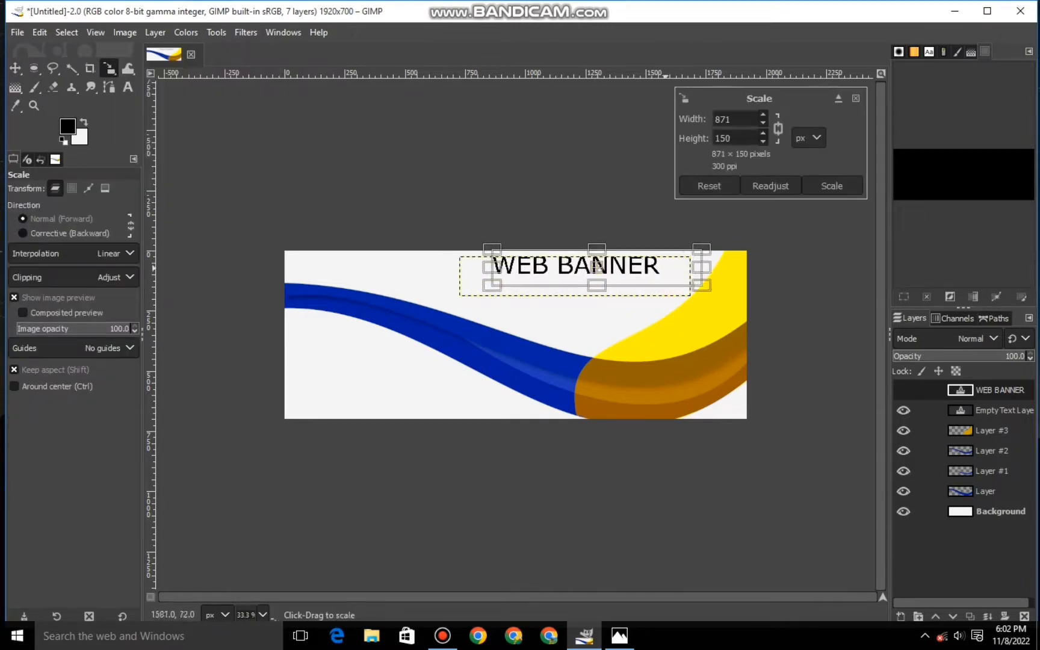
{"action": "key", "text": "Return"}
- Add the text "AMAZING TEXT GOES HERE" in a new box below the WEB BANNER title
{"action": "left_click", "coordinate": [128, 88]}
{"action": "left_click", "coordinate": [515, 275]}
{"action": "left_click", "coordinate": [546, 311]}
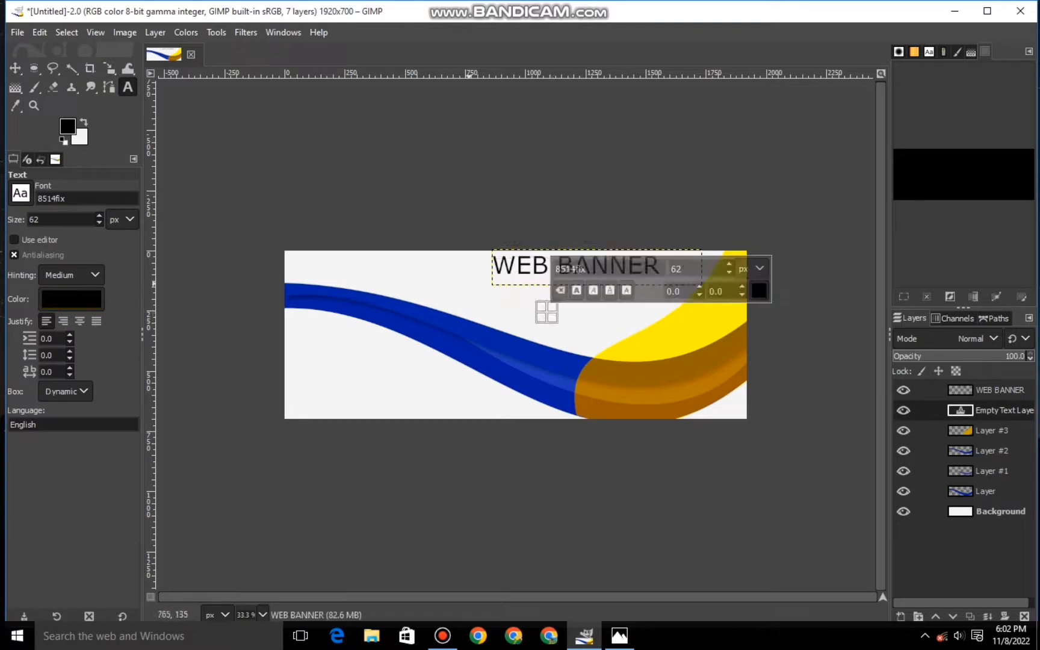
{"action": "left_click", "coordinate": [469, 284]}
{"action": "left_click", "coordinate": [622, 320]}
{"action": "left_click_drag", "start_coordinate": [621, 321], "coordinate": [667, 307]}
{"action": "type", "text": "AMAZIN"}
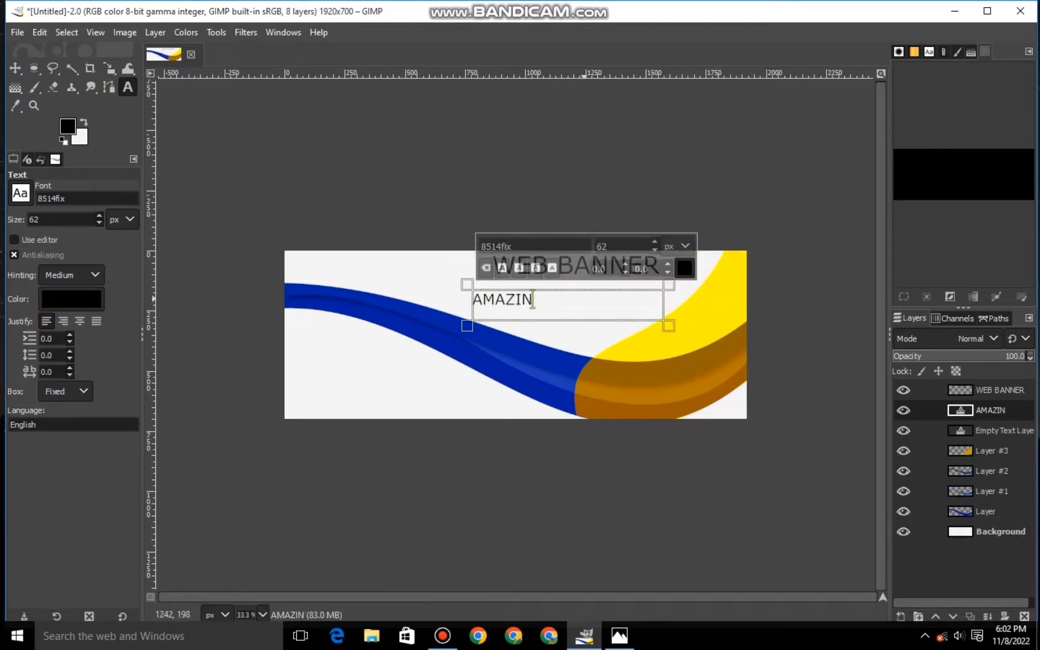
{"action": "type", "text": "G TEXT GOES HE"}
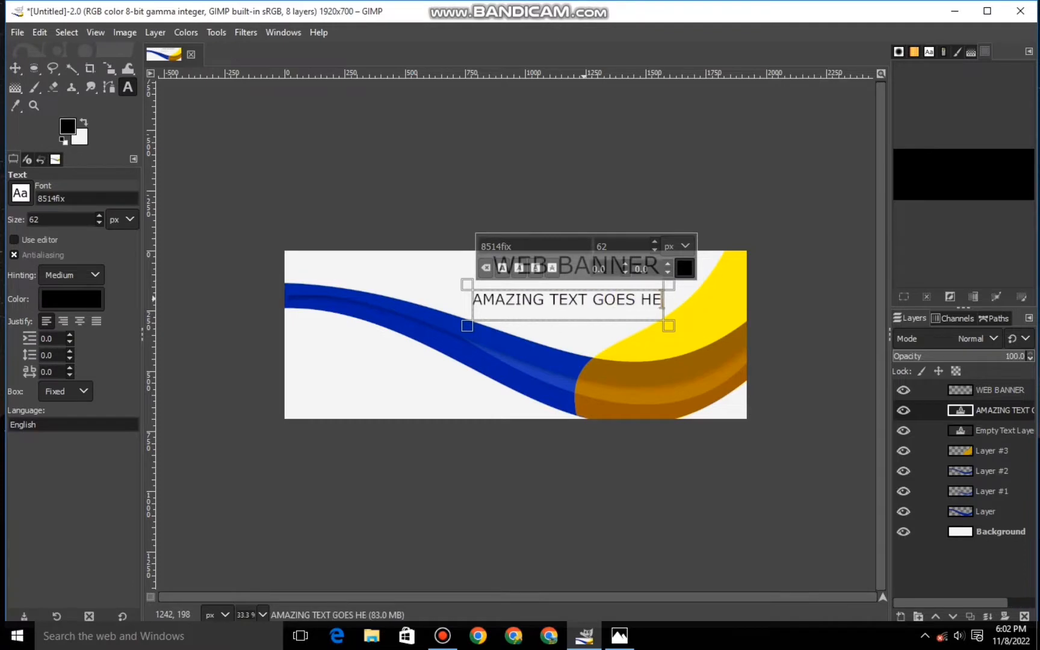
{"action": "type", "text": "RE"}
- Reduce the font size of the whole "AMAZING TEXT GOES HERE" line
{"action": "left_click_drag", "start_coordinate": [517, 319], "coordinate": [472, 298]}
{"action": "left_click", "coordinate": [655, 249]}
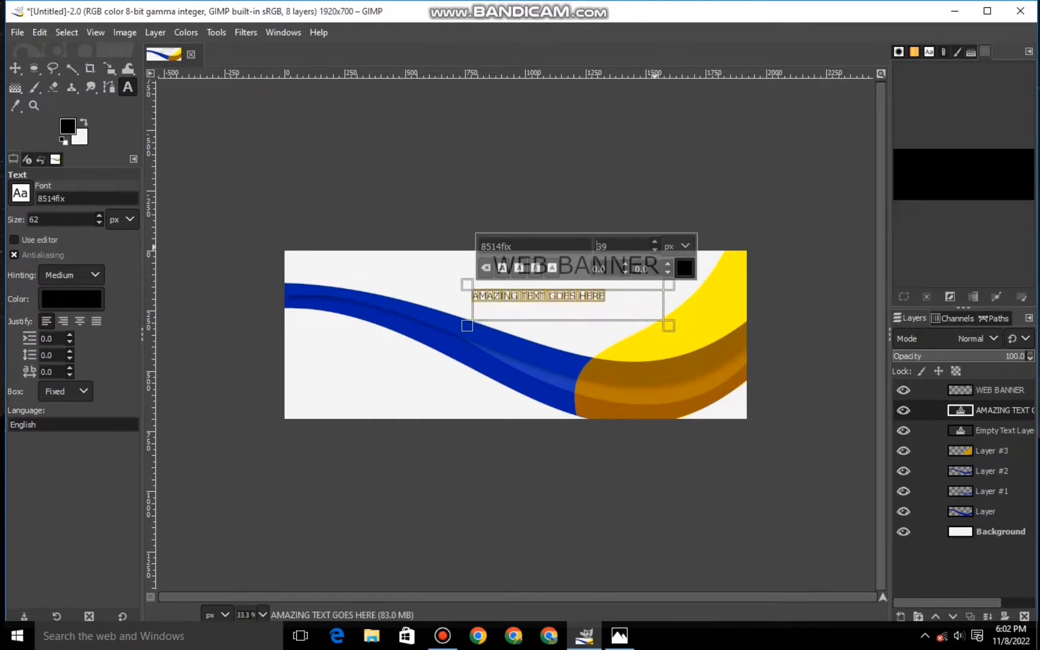
{"action": "left_click", "coordinate": [656, 242]}
{"action": "left_click", "coordinate": [656, 241]}
- Move the "AMAZING TEXT GOES HERE" layer up with the Scale tool so it sits centered directly beneath the WEB BANNER title
{"action": "left_click", "coordinate": [109, 69]}
{"action": "left_click", "coordinate": [573, 311]}
{"action": "left_click_drag", "start_coordinate": [571, 308], "coordinate": [606, 297]}
{"action": "key", "text": "Return"}
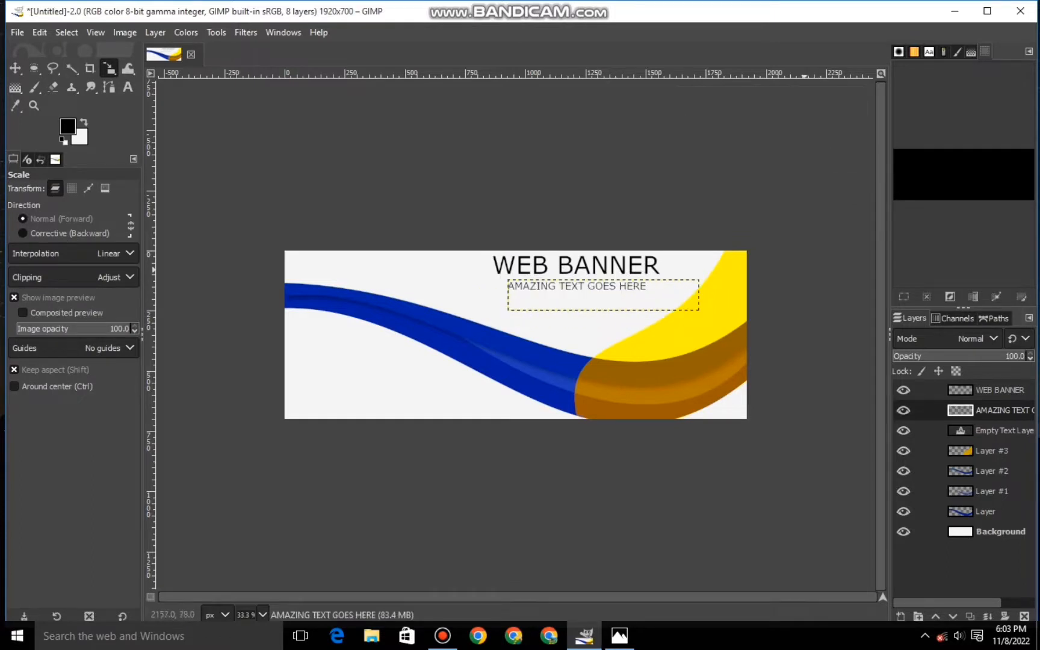
{"action": "left_click", "coordinate": [617, 297]}
{"action": "left_click_drag", "start_coordinate": [604, 299], "coordinate": [602, 299]}
{"action": "left_click", "coordinate": [832, 186]}
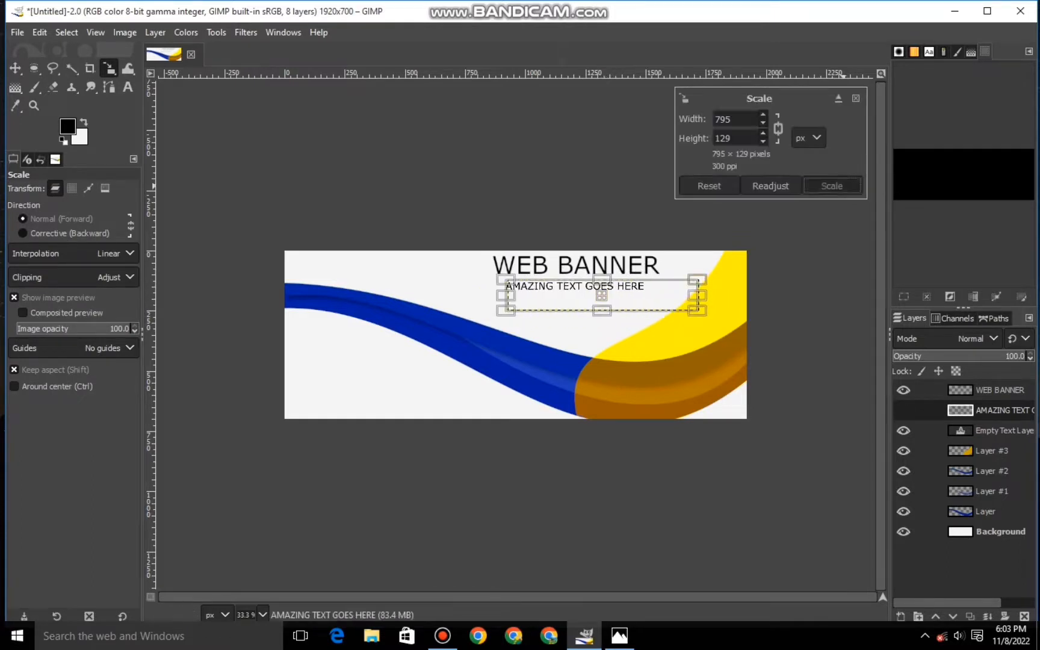
- Import the Facebook-logo image from the Downloads folder as a new layer above the WEB BANNER layer
{"action": "left_click", "coordinate": [999, 390]}
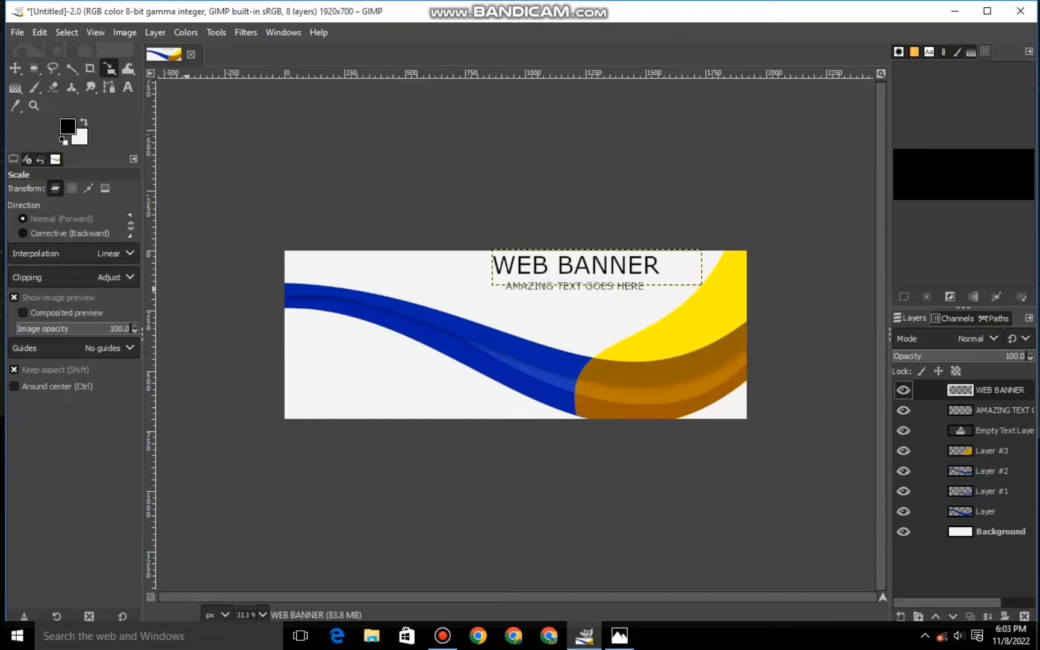
{"action": "left_click", "coordinate": [372, 635]}
{"action": "left_click", "coordinate": [60, 110]}
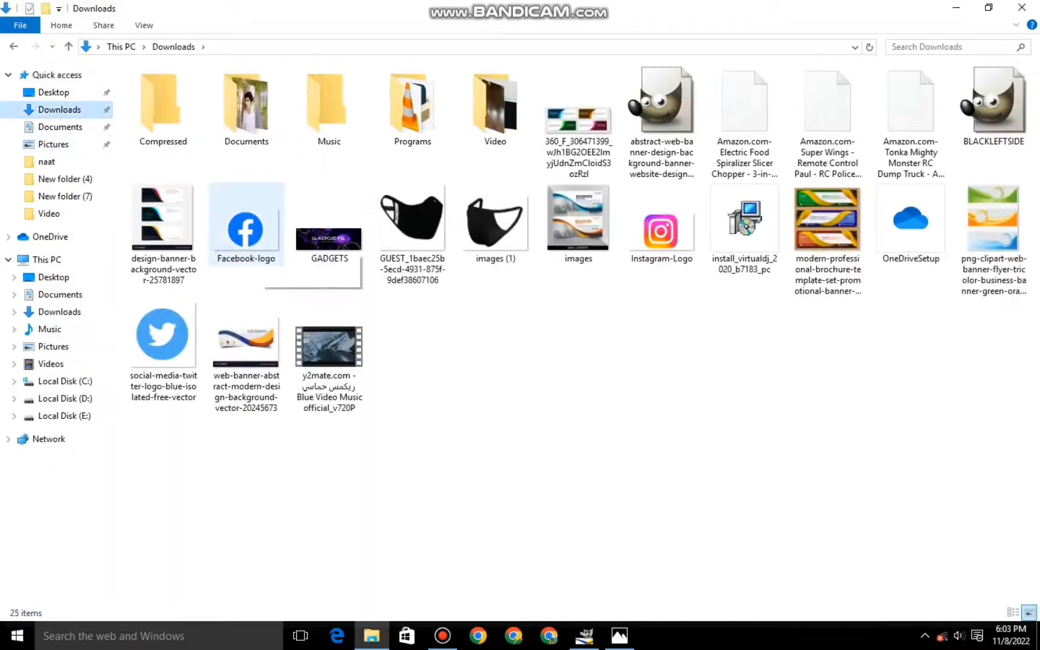
{"action": "left_click_drag", "start_coordinate": [246, 229], "coordinate": [515, 335]}
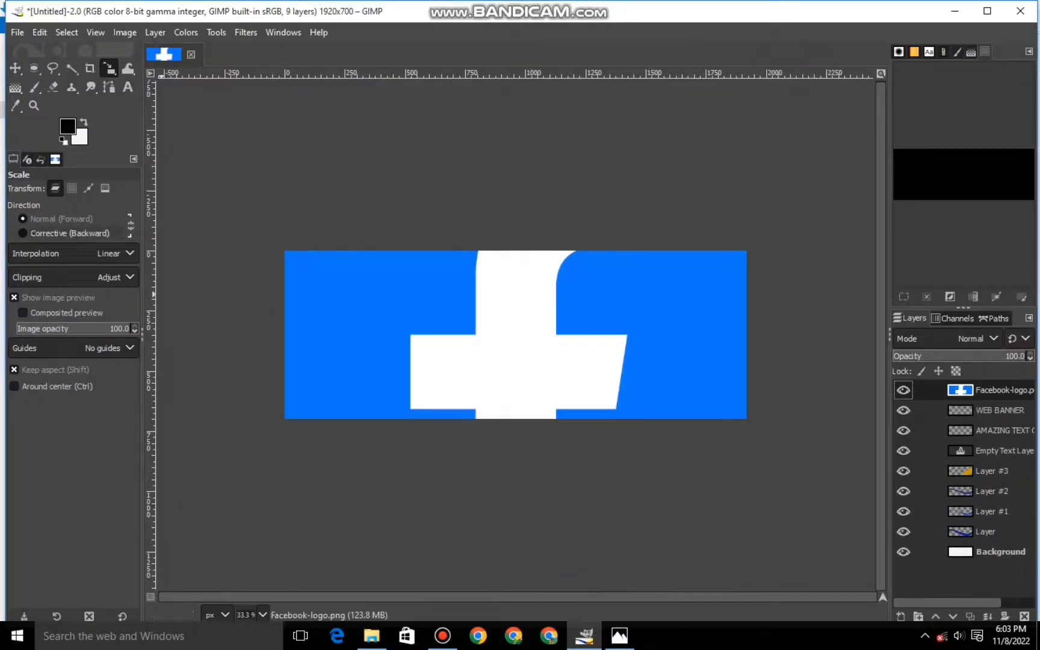
- Scale the Facebook logo down to about 142 × 89 px and place it in the banner's lower-left corner
{"action": "left_click", "coordinate": [109, 69]}
{"action": "left_click_drag", "start_coordinate": [573, 270], "coordinate": [458, 343]}
{"action": "left_click_drag", "start_coordinate": [252, 181], "coordinate": [543, 363]}
{"action": "left_click_drag", "start_coordinate": [746, 560], "coordinate": [475, 391]}
{"action": "left_click_drag", "start_coordinate": [327, 289], "coordinate": [515, 406]}
{"action": "left_click_drag", "start_coordinate": [610, 467], "coordinate": [322, 385]}
{"action": "scroll", "coordinate": [305, 395], "scroll_direction": "up", "scroll_amount": 1}
{"action": "left_click_drag", "start_coordinate": [193, 430], "coordinate": [222, 409]}
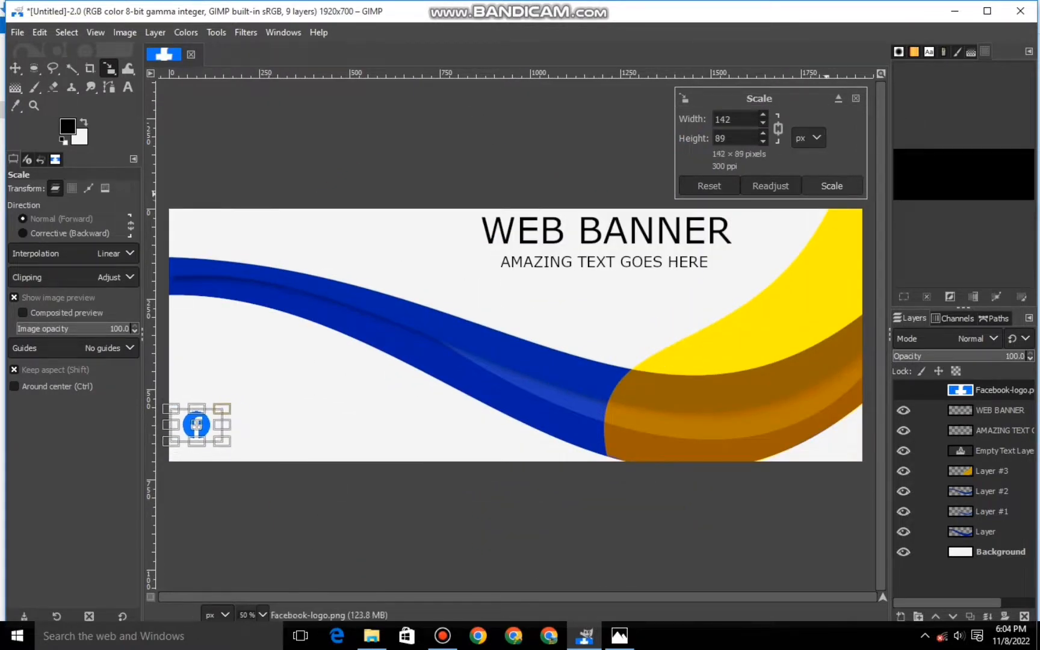
{"action": "key", "text": "Return"}
- Import the Instagram-Logo image from the Downloads folder, scale it to icon size and place it just right of the Facebook logo
{"action": "left_click", "coordinate": [372, 635]}
{"action": "left_click_drag", "start_coordinate": [657, 235], "coordinate": [515, 361]}
{"action": "left_click", "coordinate": [485, 337]}
{"action": "left_click_drag", "start_coordinate": [253, 157], "coordinate": [389, 234]}
{"action": "left_click_drag", "start_coordinate": [806, 517], "coordinate": [619, 412]}
{"action": "left_click_drag", "start_coordinate": [241, 151], "coordinate": [462, 274]}
{"action": "left_click_drag", "start_coordinate": [861, 571], "coordinate": [480, 361]}
{"action": "left_click_drag", "start_coordinate": [416, 366], "coordinate": [438, 354]}
{"action": "left_click_drag", "start_coordinate": [503, 317], "coordinate": [377, 414]}
{"action": "left_click_drag", "start_coordinate": [443, 378], "coordinate": [263, 426]}
{"action": "key", "text": "Return"}
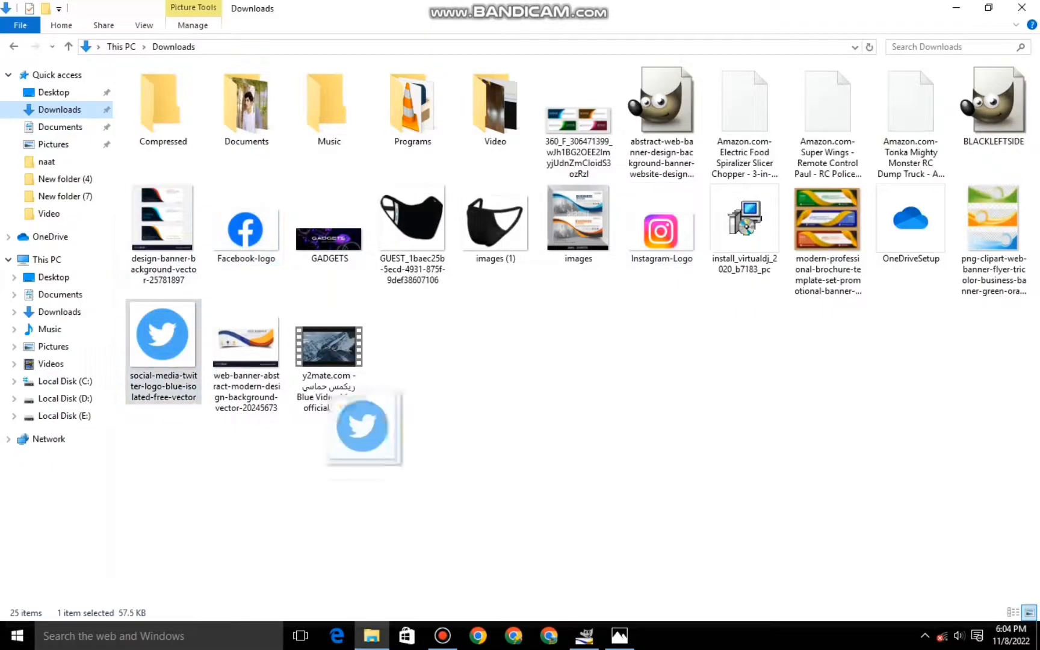
- Import the Twitter logo image, scale it to about 83 × 83 px and place it right of the Instagram logo
{"action": "left_click_drag", "start_coordinate": [360, 487], "coordinate": [495, 367]}
{"action": "left_click_drag", "start_coordinate": [495, 367], "coordinate": [564, 298]}
{"action": "left_click_drag", "start_coordinate": [667, 218], "coordinate": [327, 427]}
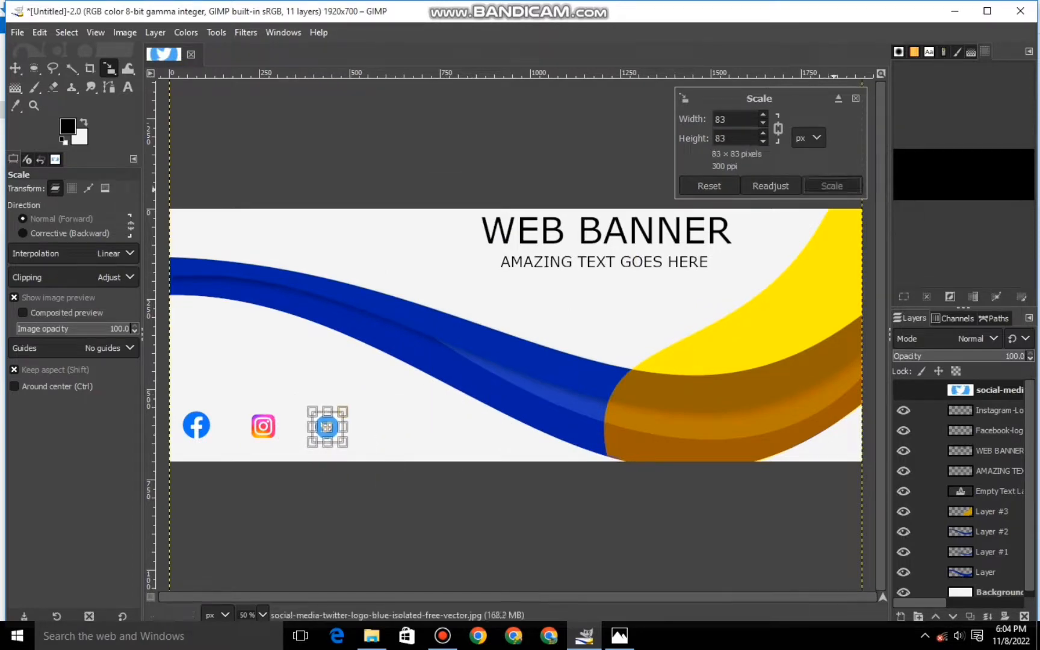
{"action": "left_click", "coordinate": [832, 185]}
- Add the text "facebook.com" in a new box in the empty area above the social media logos
{"action": "key", "text": "t"}
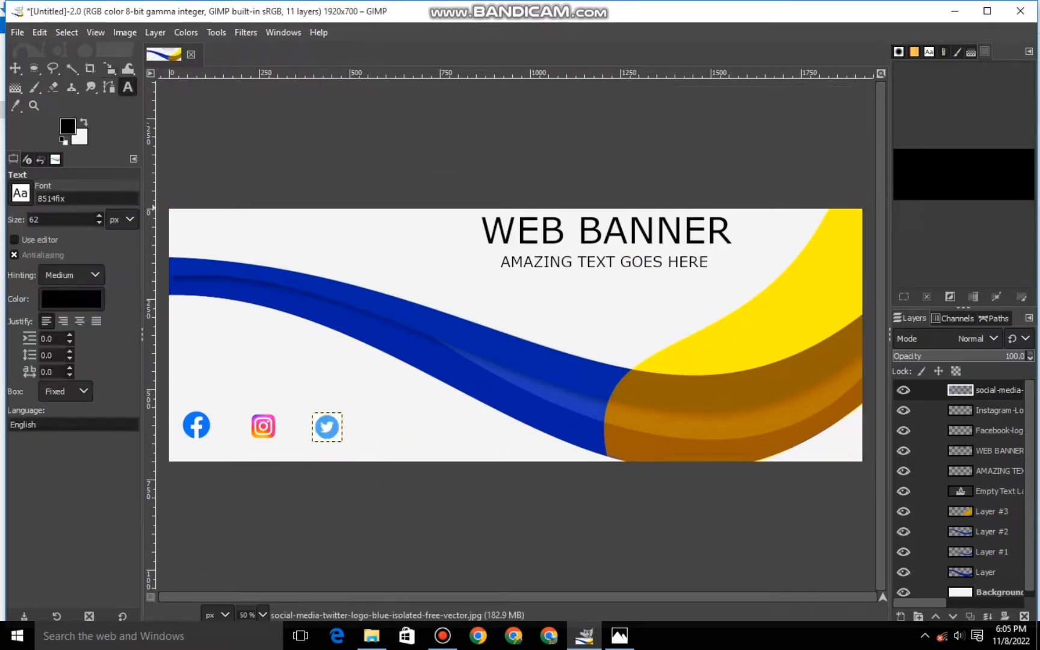
{"action": "left_click_drag", "start_coordinate": [185, 329], "coordinate": [358, 385]}
{"action": "type", "text": "facebook.com"}
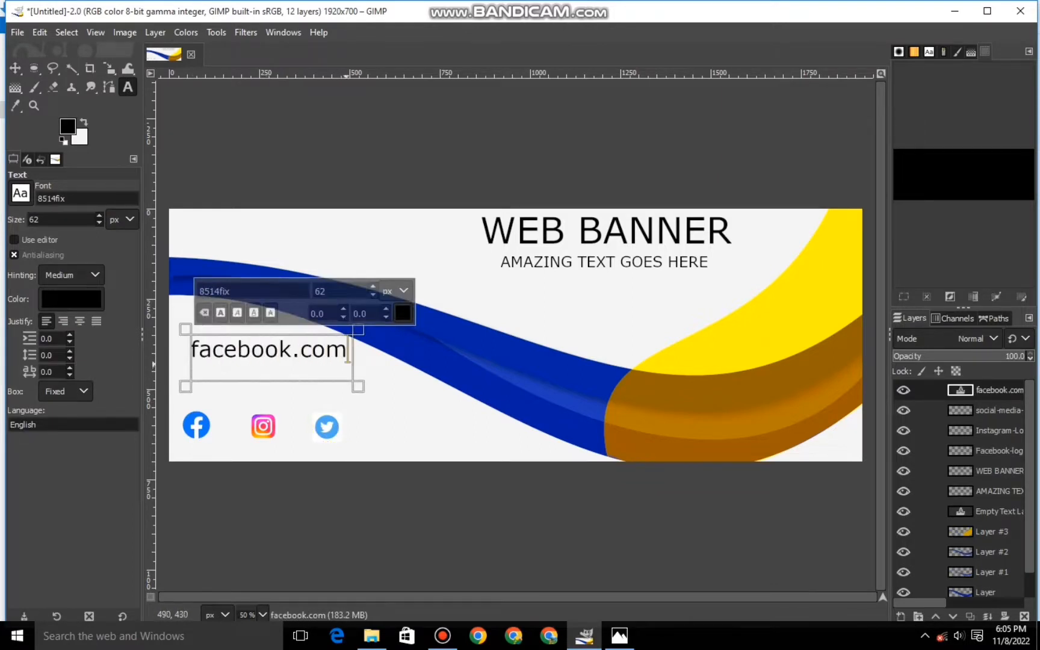
{"action": "key", "text": "ctrl+a"}
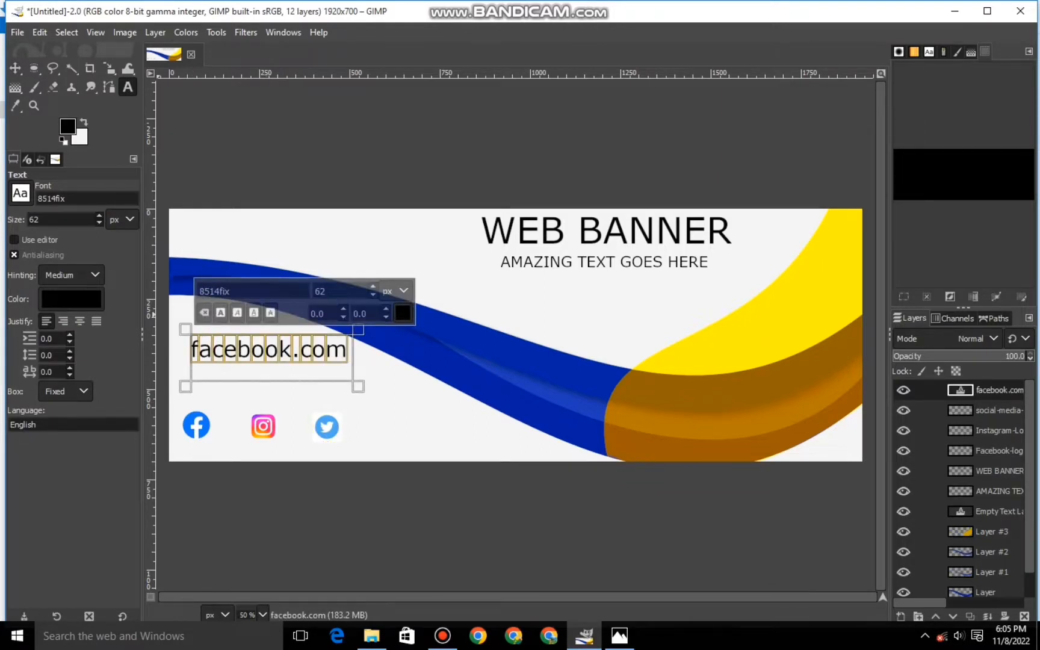
- Scale the facebook.com text down to caption size and place it directly beneath the Facebook logo
{"action": "left_click", "coordinate": [109, 68]}
{"action": "left_click", "coordinate": [295, 357]}
{"action": "left_click_drag", "start_coordinate": [355, 331], "coordinate": [260, 360]}
{"action": "left_click_drag", "start_coordinate": [226, 371], "coordinate": [199, 456]}
{"action": "left_click", "coordinate": [827, 185]}
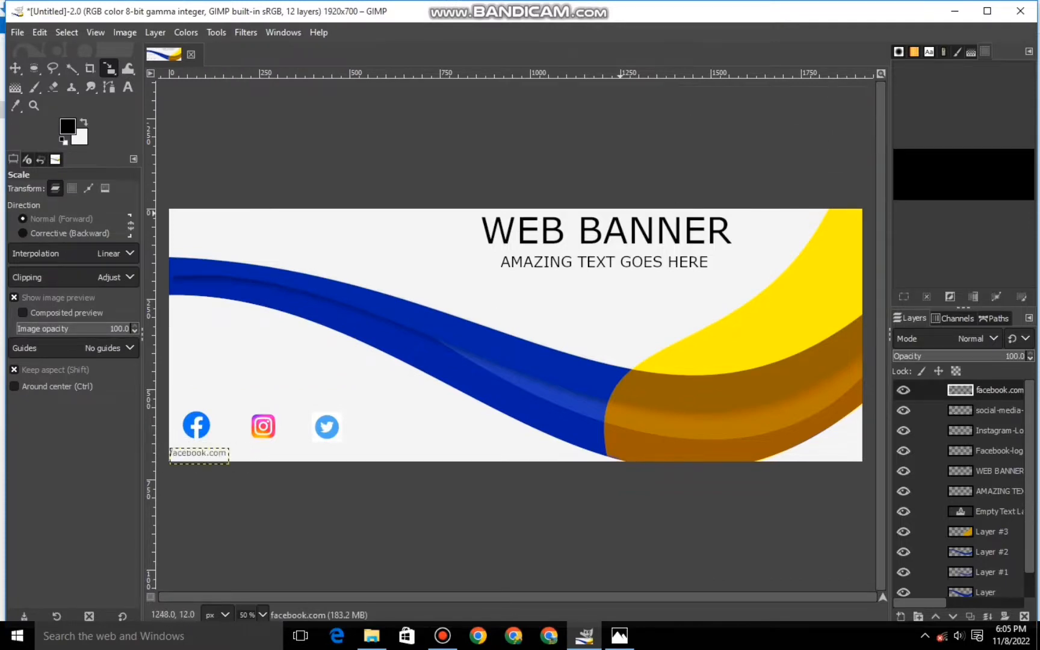
- Add the text "instagram.com" in a new box above the social media logos
{"action": "key", "text": "t"}
{"action": "left_click_drag", "start_coordinate": [179, 326], "coordinate": [461, 366]}
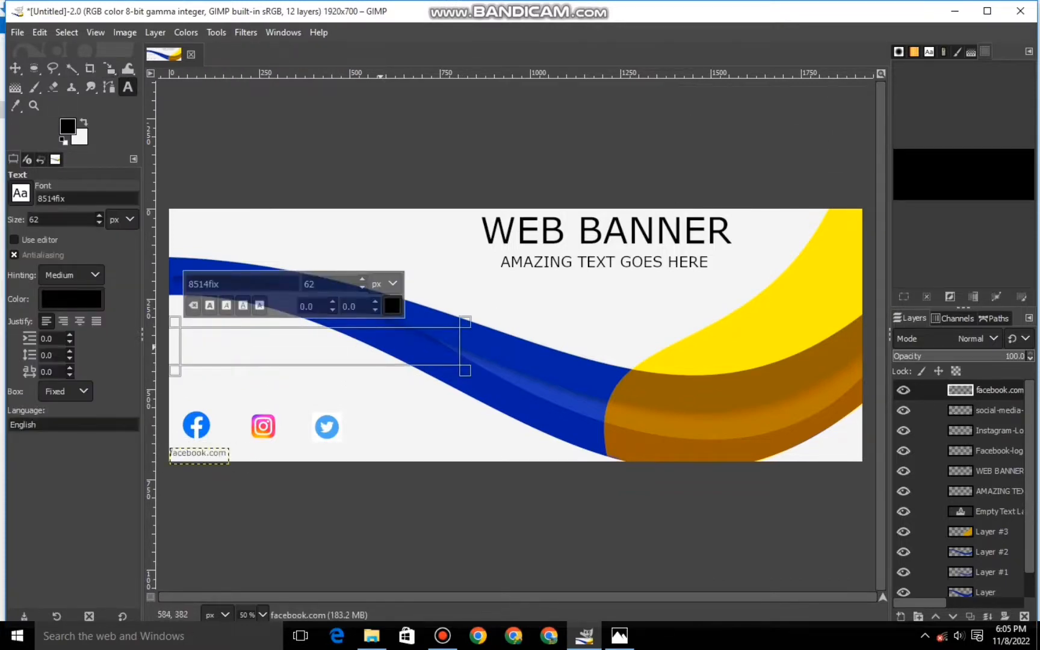
{"action": "type", "text": "instagram.com"}
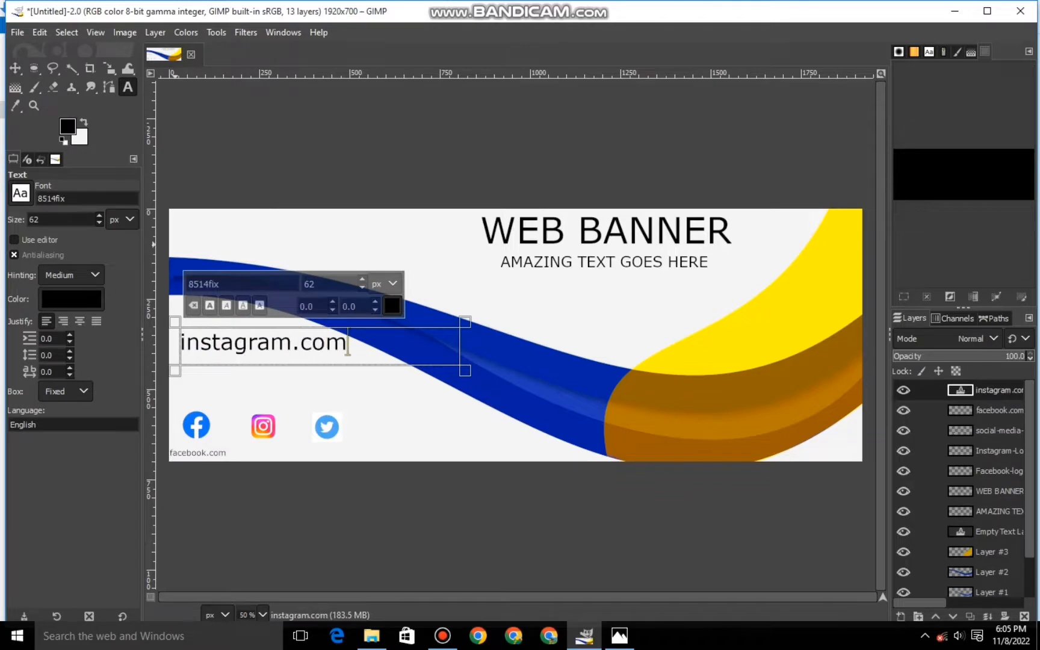
- Scale the instagram.com text down to caption size and place it beneath the Instagram logo, beside facebook.com
{"action": "left_click", "coordinate": [109, 69]}
{"action": "left_click", "coordinate": [318, 346]}
{"action": "left_click_drag", "start_coordinate": [320, 346], "coordinate": [340, 455]}
{"action": "left_click_drag", "start_coordinate": [480, 437], "coordinate": [326, 456]}
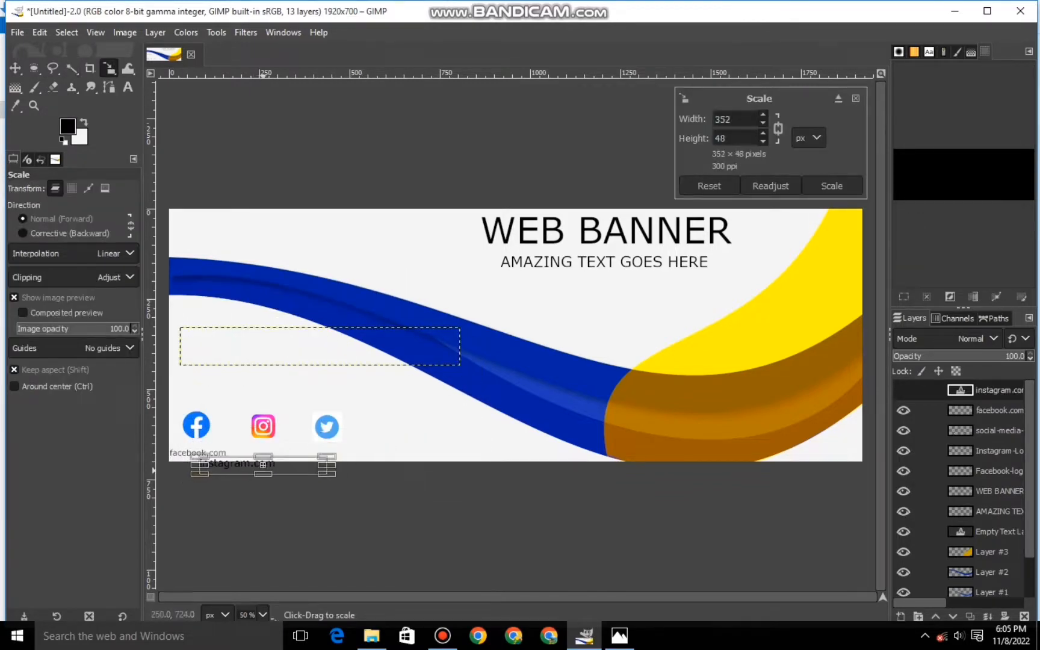
{"action": "left_click_drag", "start_coordinate": [262, 464], "coordinate": [293, 458]}
{"action": "left_click_drag", "start_coordinate": [358, 467], "coordinate": [287, 457]}
{"action": "left_click", "coordinate": [831, 185]}
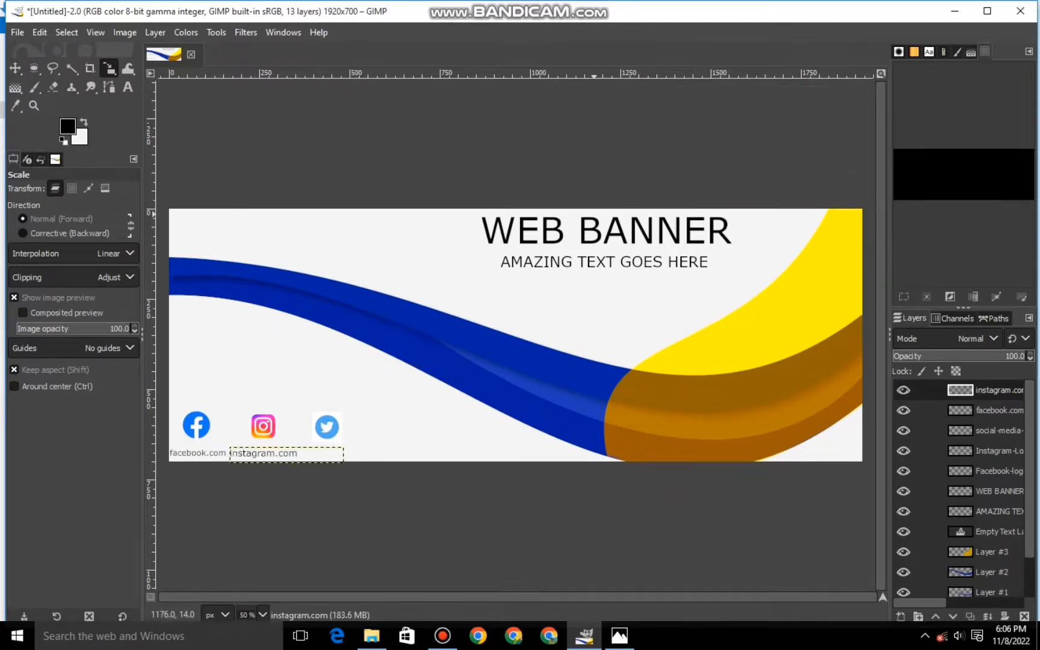
- Add the text "twitter.com" in a new box above the blue wave and narrow the box to fit the text
{"action": "key", "text": "t"}
{"action": "left_click_drag", "start_coordinate": [211, 222], "coordinate": [455, 269]}
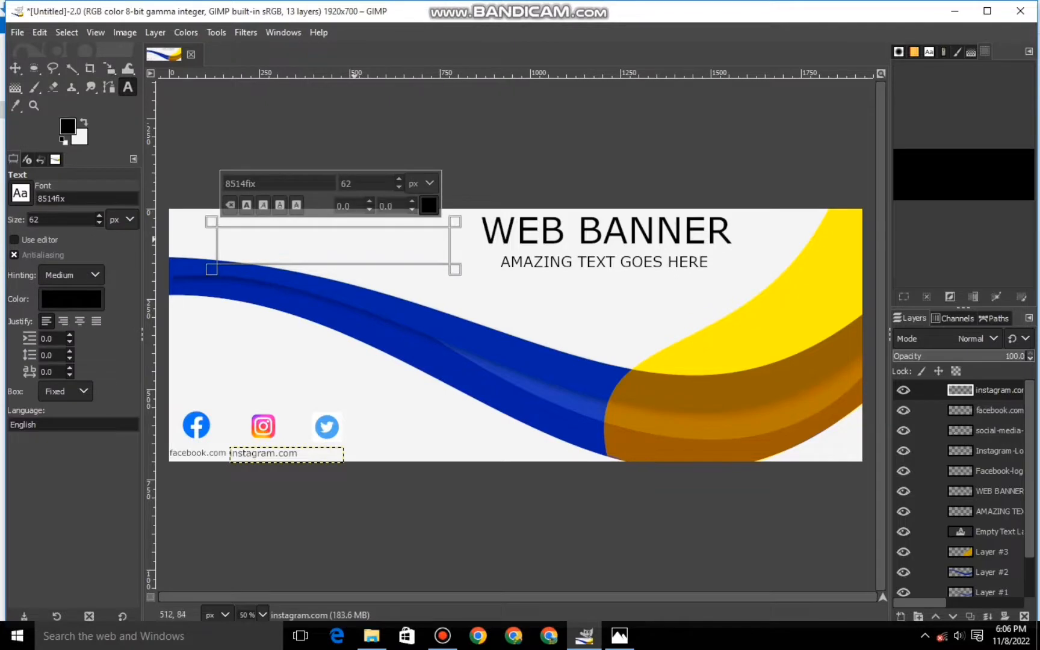
{"action": "type", "text": "twitter.com"}
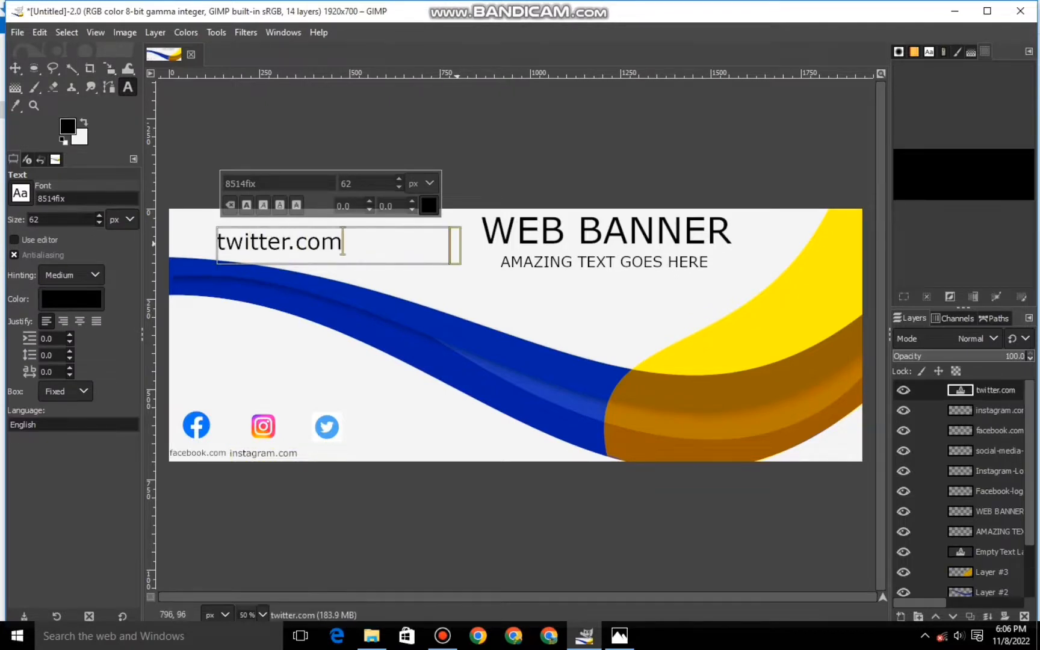
{"action": "left_click_drag", "start_coordinate": [457, 244], "coordinate": [346, 453]}
- Scale the twitter.com text to about 126 × 37 px and place it beneath the Twitter logo
{"action": "left_click", "coordinate": [109, 68]}
{"action": "left_click", "coordinate": [281, 246]}
{"action": "left_click_drag", "start_coordinate": [409, 435], "coordinate": [328, 455]}
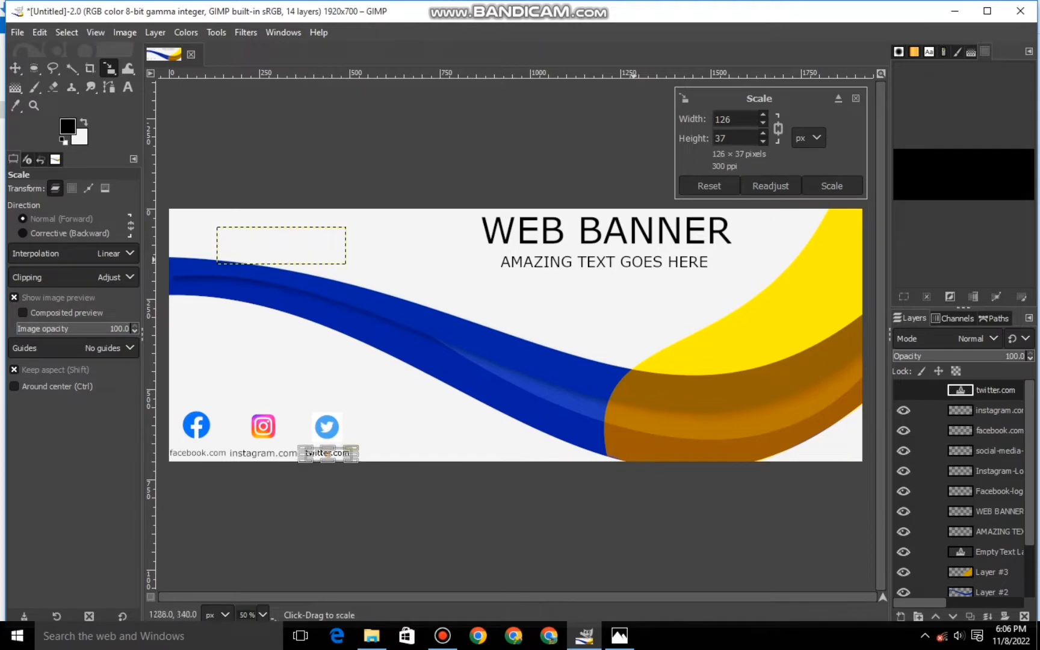
{"action": "left_click", "coordinate": [831, 185]}
- Make the Background layer the active layer
{"action": "left_click", "coordinate": [986, 410]}
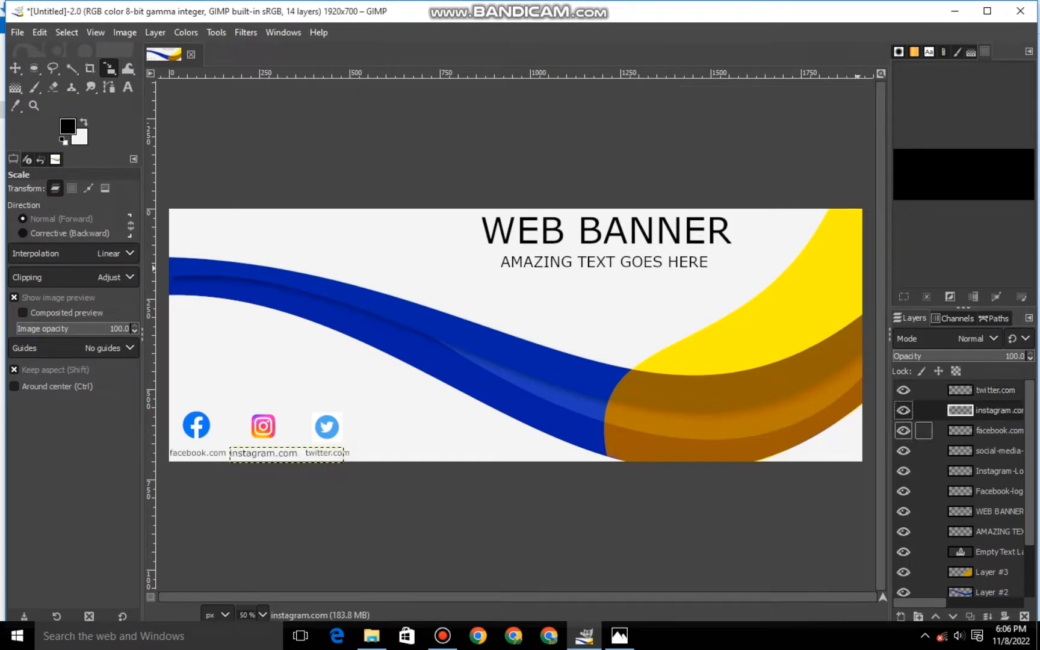
{"action": "left_click", "coordinate": [994, 390]}
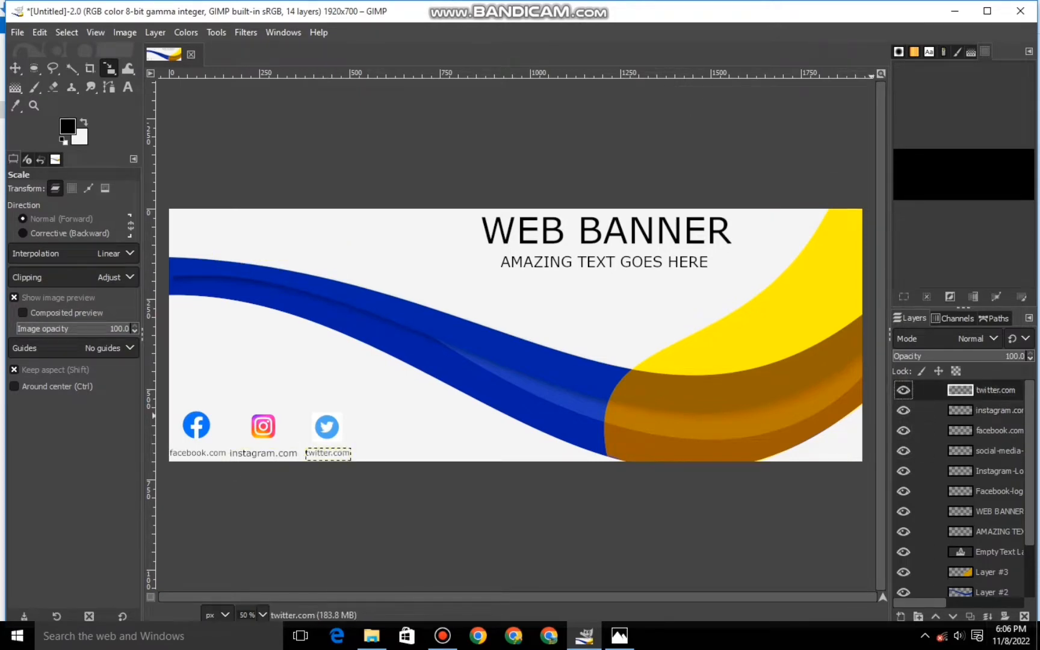
{"action": "scroll", "coordinate": [987, 488], "scroll_direction": "down", "scroll_amount": 3}
{"action": "left_click", "coordinate": [996, 586]}
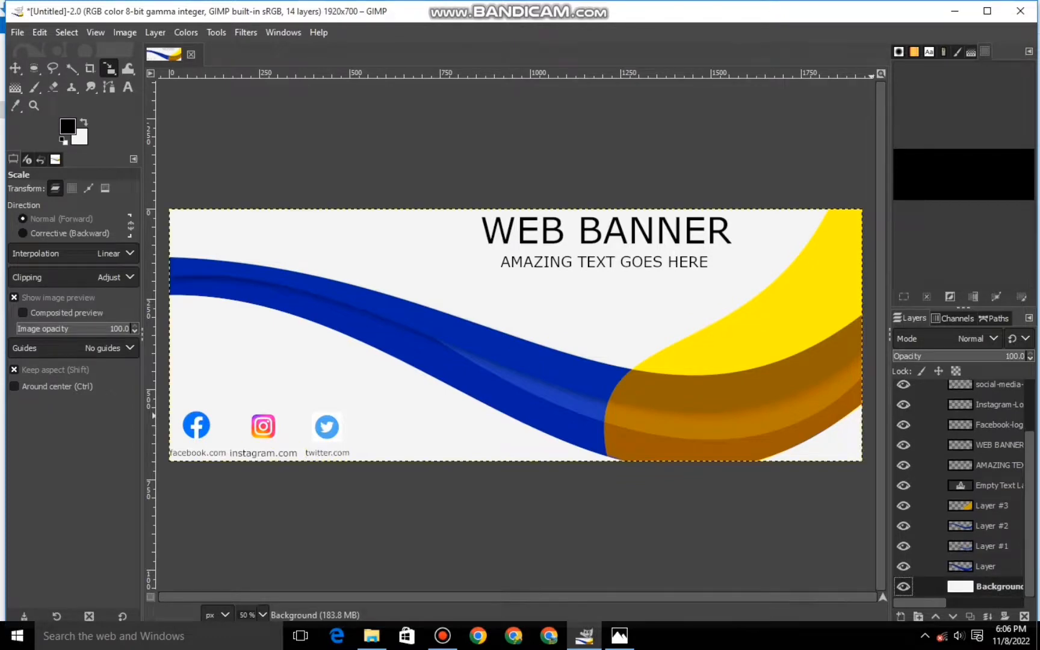
{"action": "key", "text": "minus"}
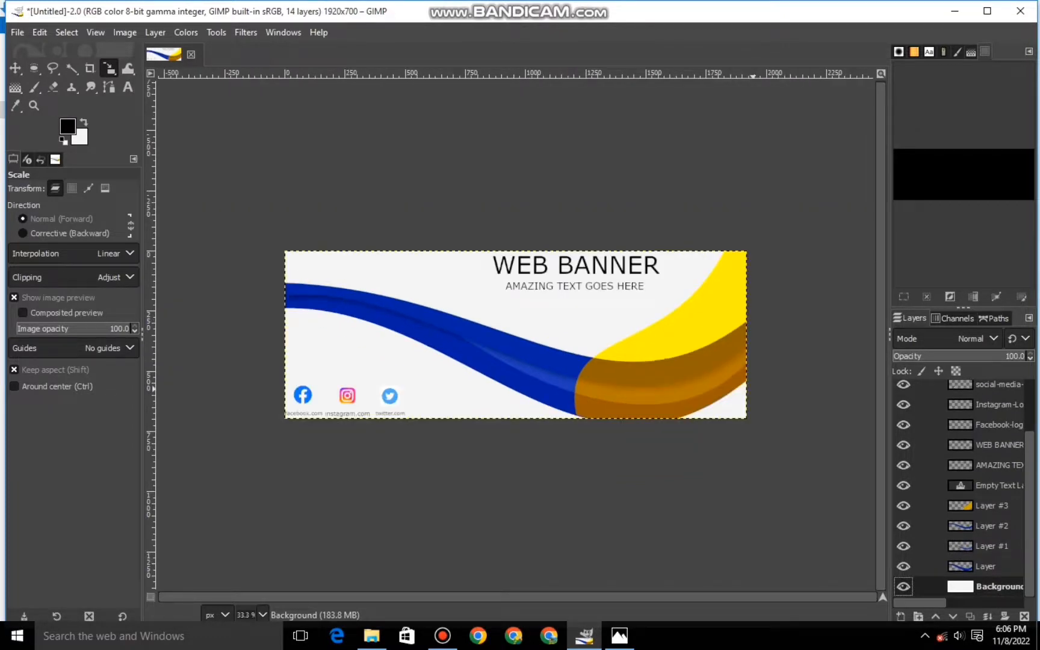